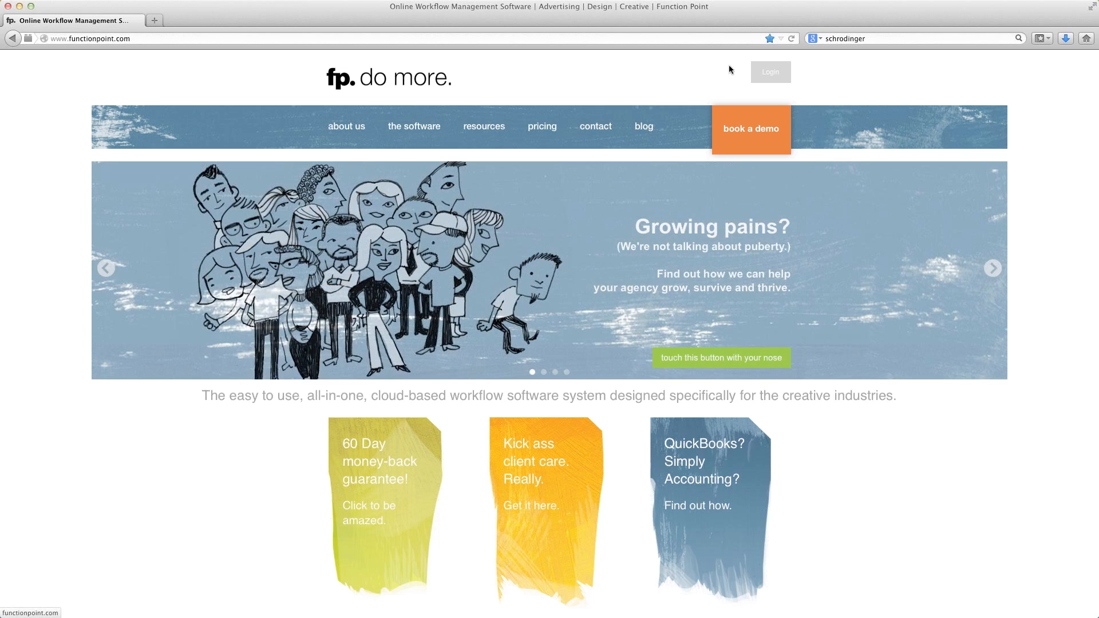
- Log in to the hosted Function Point account by entering the company name, the username and the account password
{"action": "left_click", "coordinate": [763, 78]}
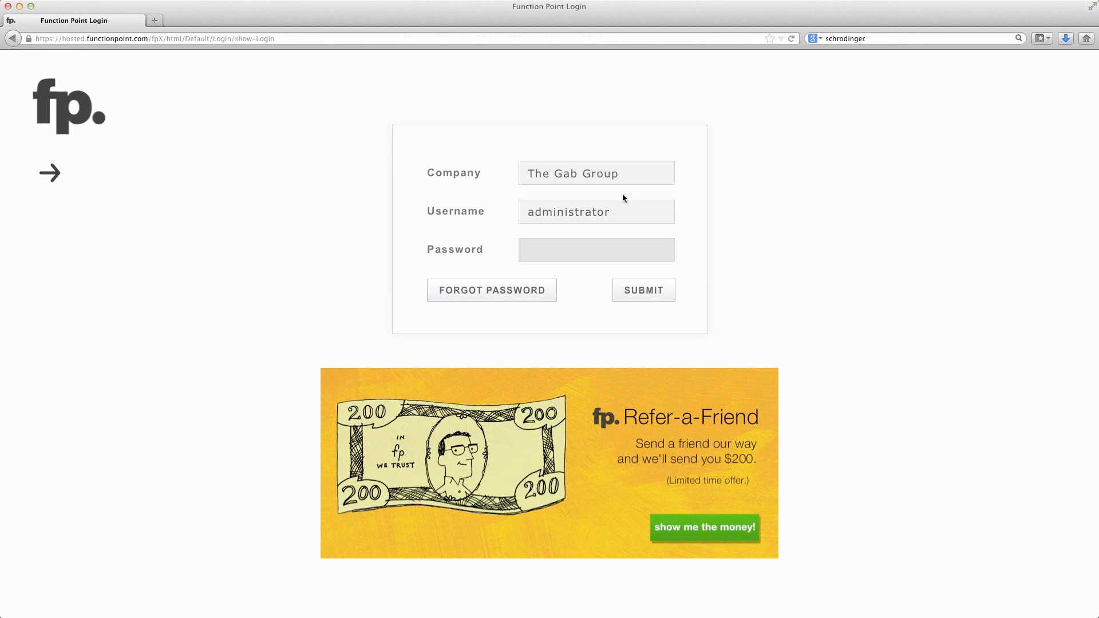
{"action": "left_click", "coordinate": [623, 175]}
{"action": "key", "text": "super+a"}
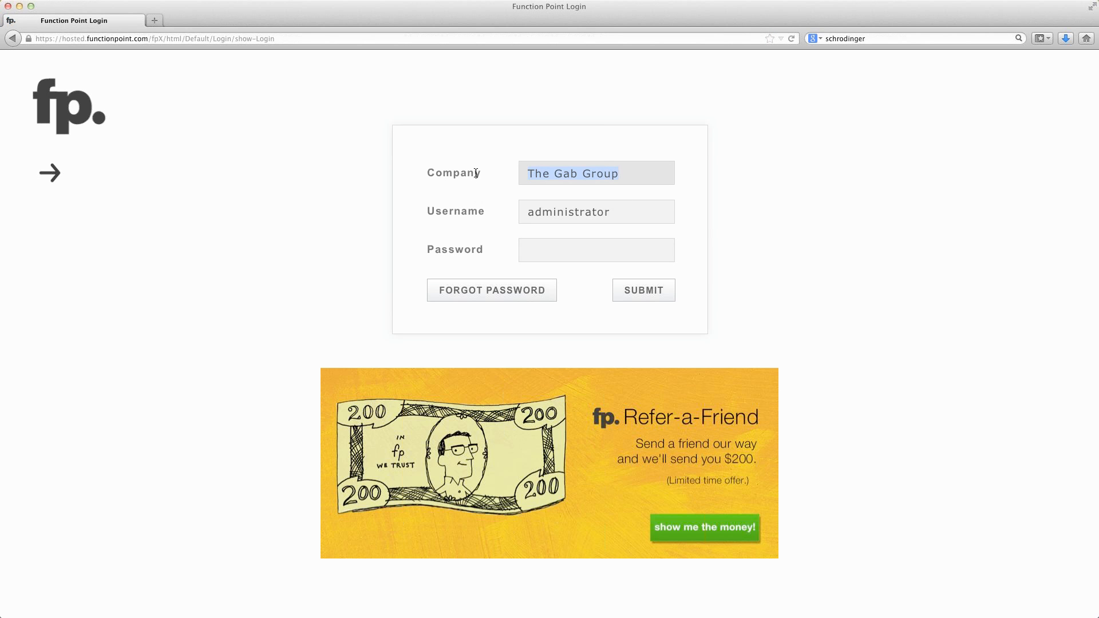
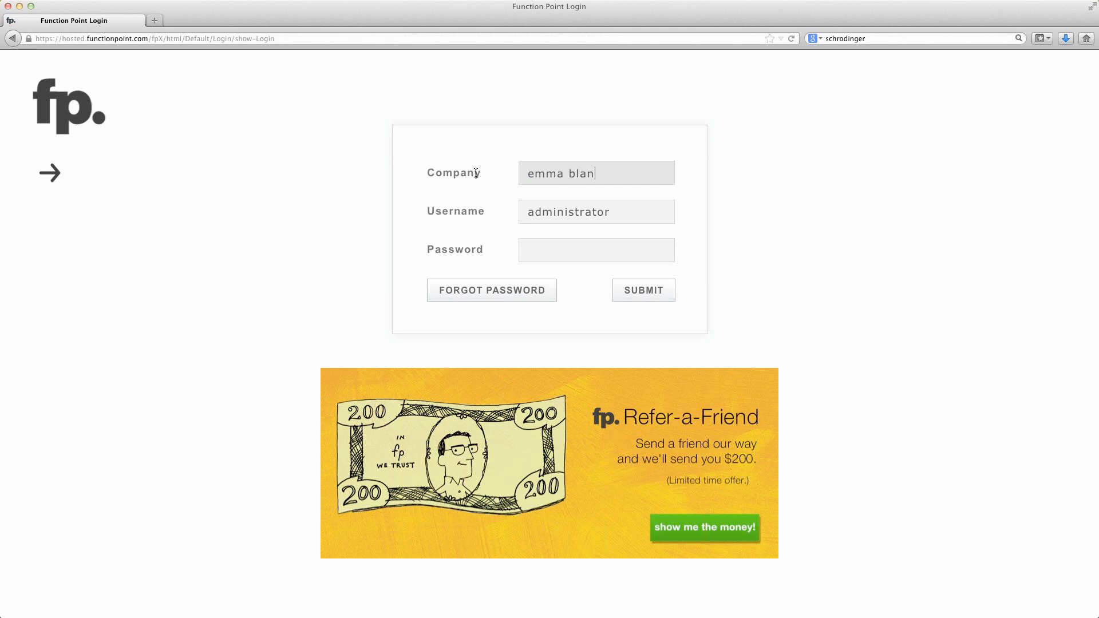
{"action": "key", "text": "Tab"}
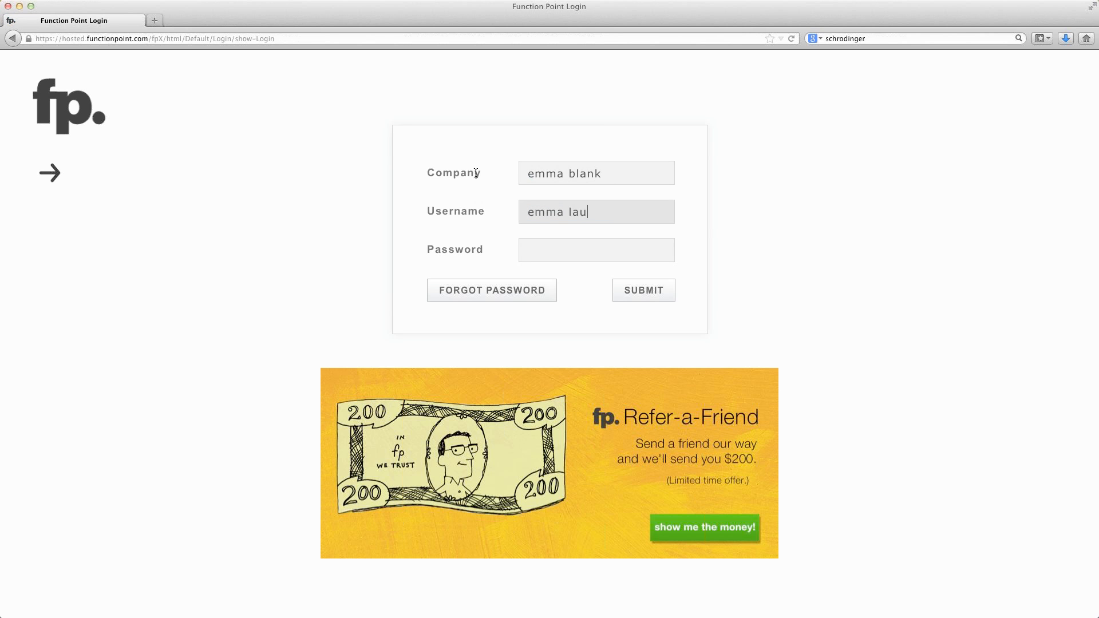
{"action": "key", "text": "Tab"}
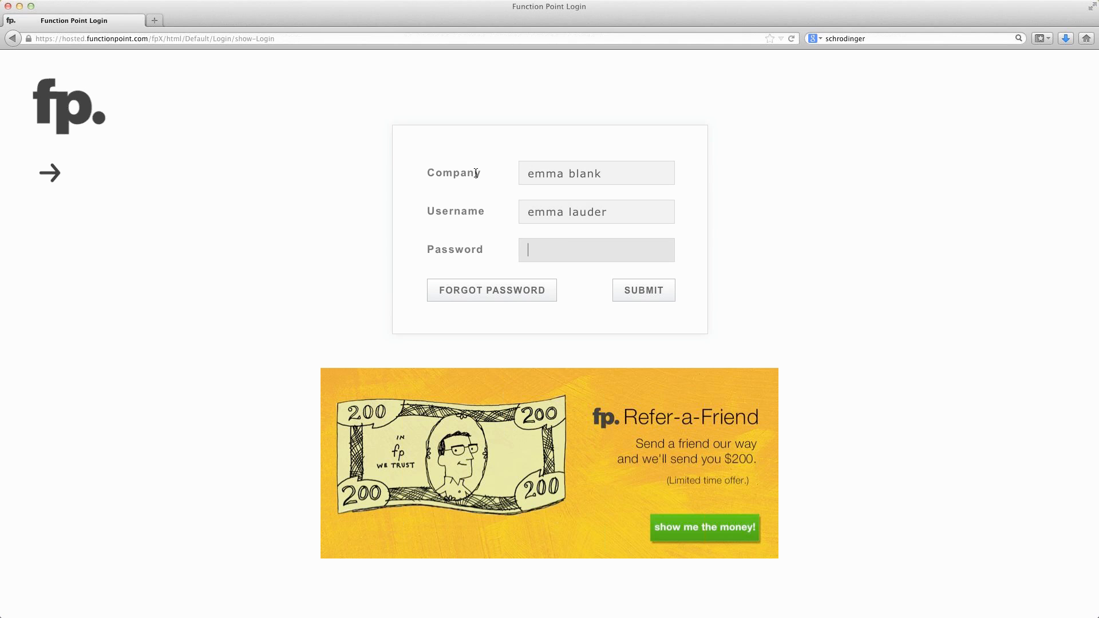
{"action": "type", "text": "*******"}
{"action": "key", "text": "Return"}
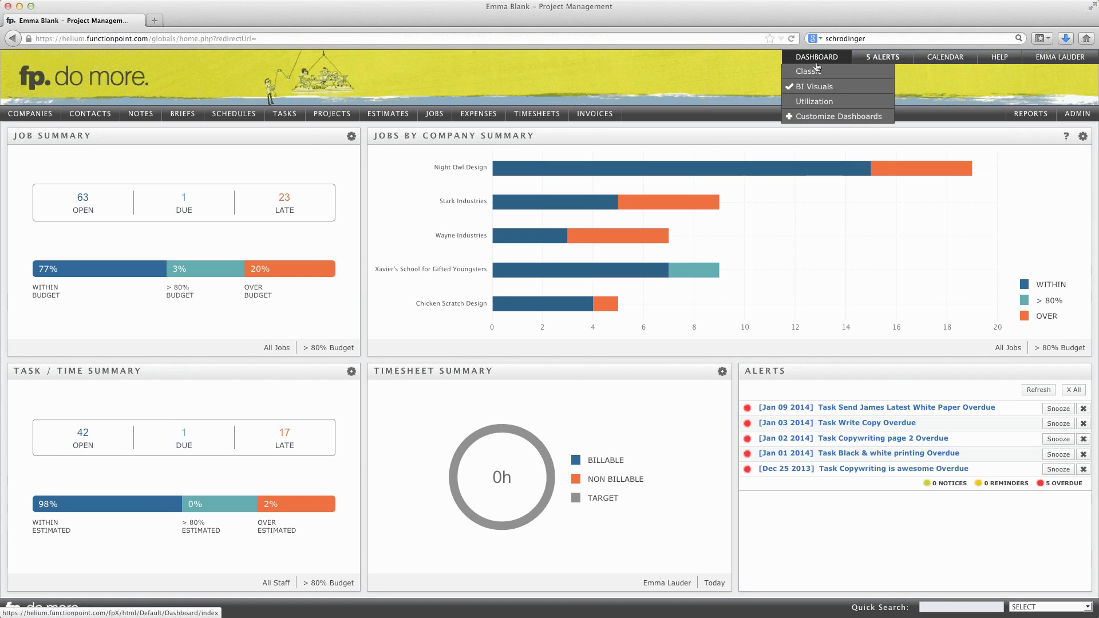
- Switch the dashboard to the Classic layout and start adding a new estimate without a preselected company
{"action": "left_click", "coordinate": [810, 73]}
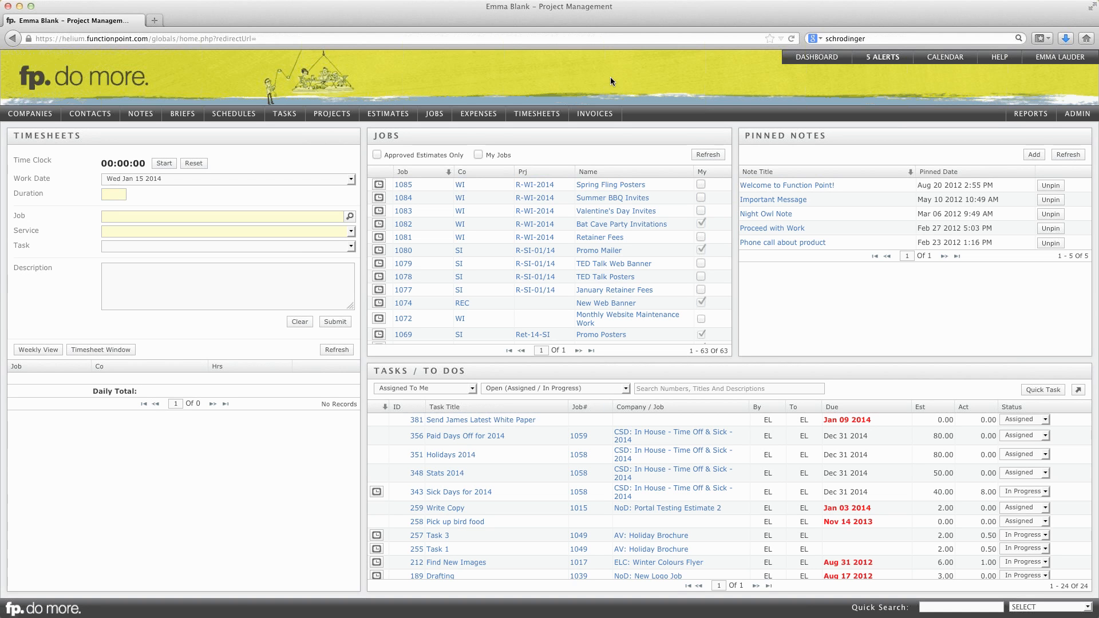
{"action": "mouse_move", "coordinate": [387, 114]}
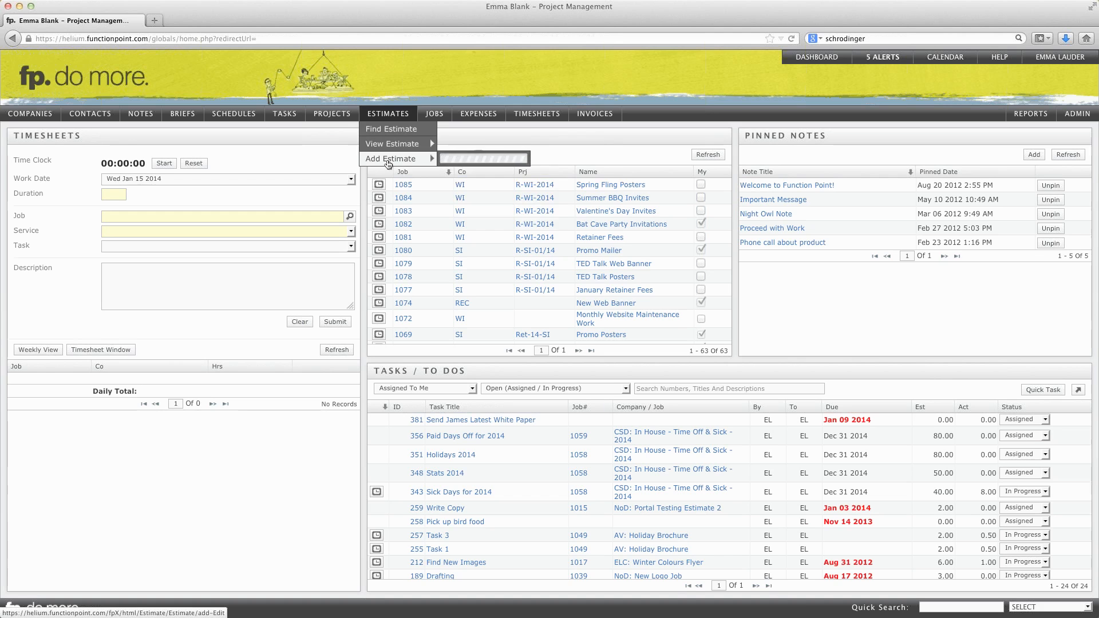
{"action": "mouse_move", "coordinate": [389, 165]}
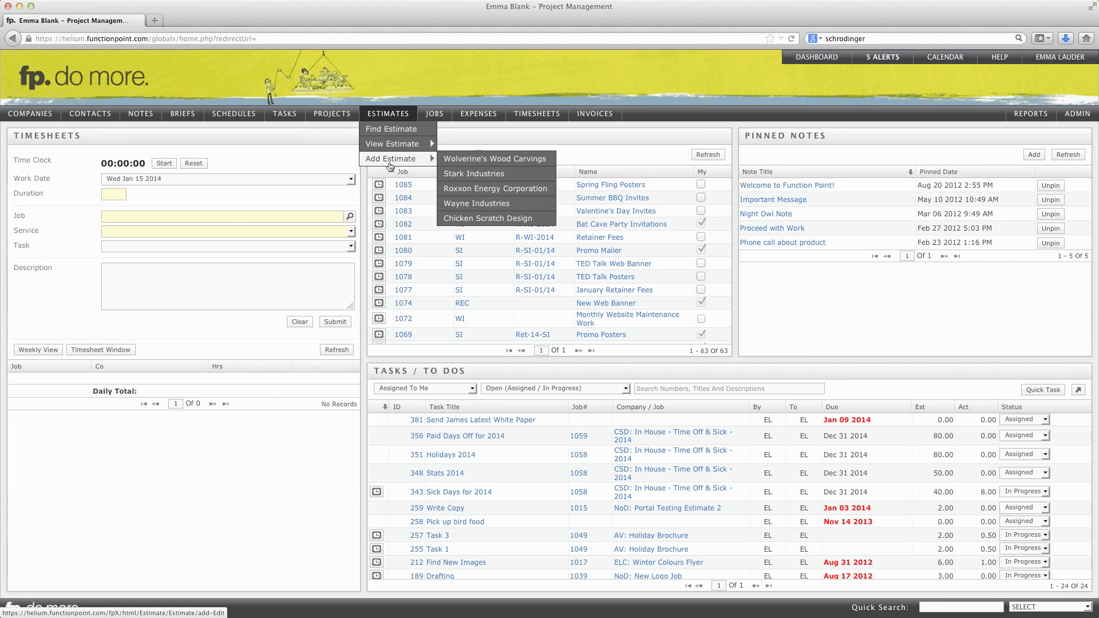
{"action": "left_click", "coordinate": [395, 166]}
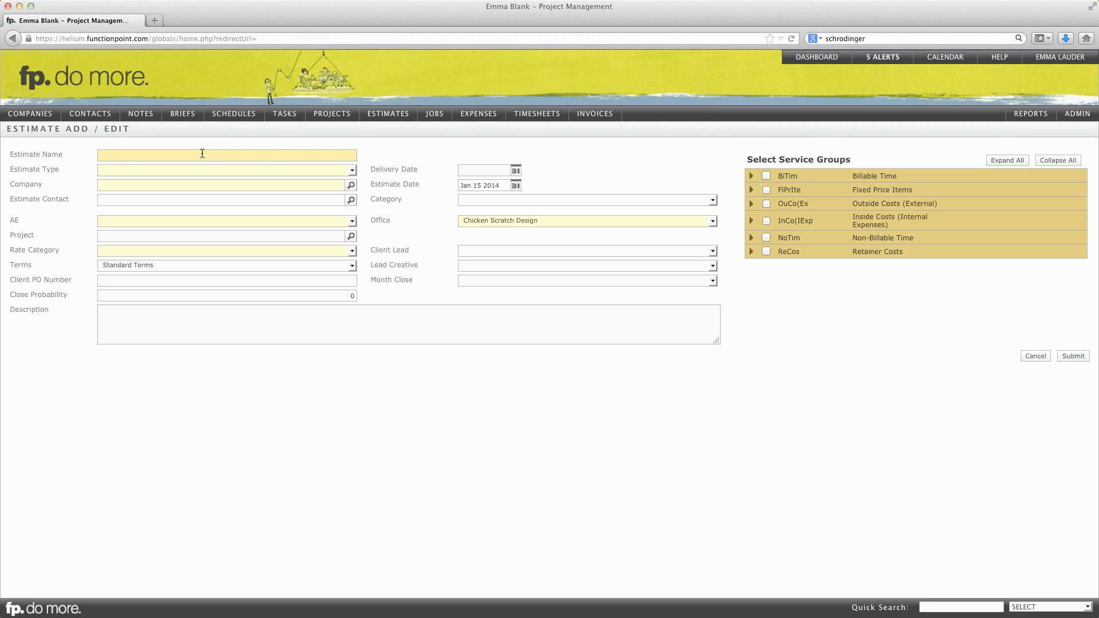
- Name the estimate "Promotional Posters" and set its estimate type to Poster
{"action": "type", "text": "Promotional Posters"}
{"action": "key", "text": "Tab"}
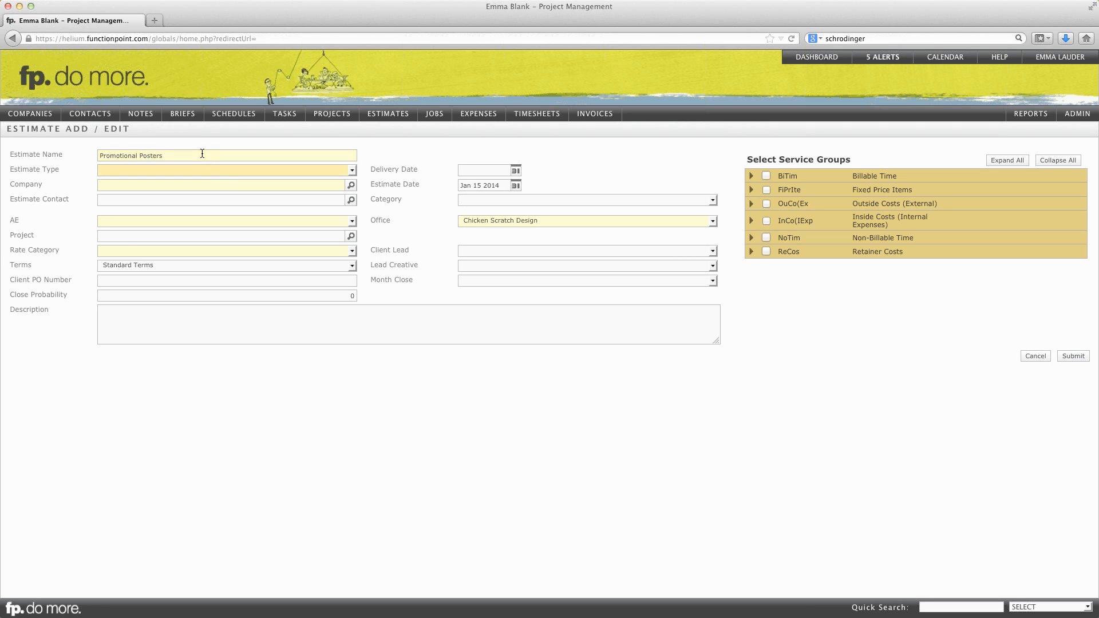
{"action": "left_click", "coordinate": [238, 169]}
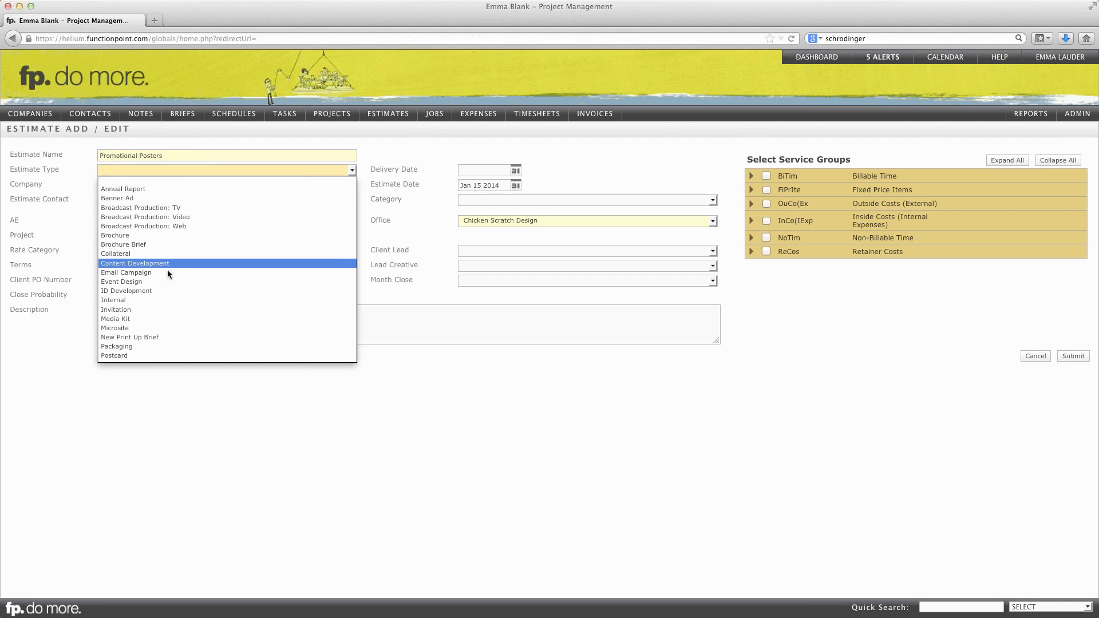
{"action": "scroll", "coordinate": [156, 297], "scroll_direction": "down", "scroll_amount": 3}
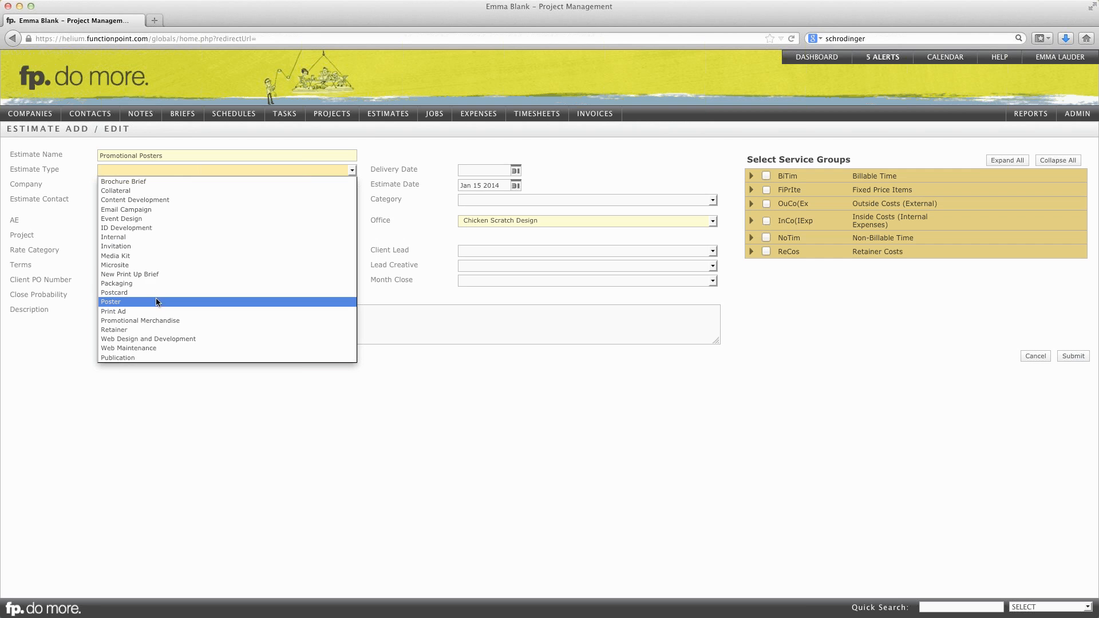
{"action": "scroll", "coordinate": [131, 286], "scroll_direction": "up", "scroll_amount": 1}
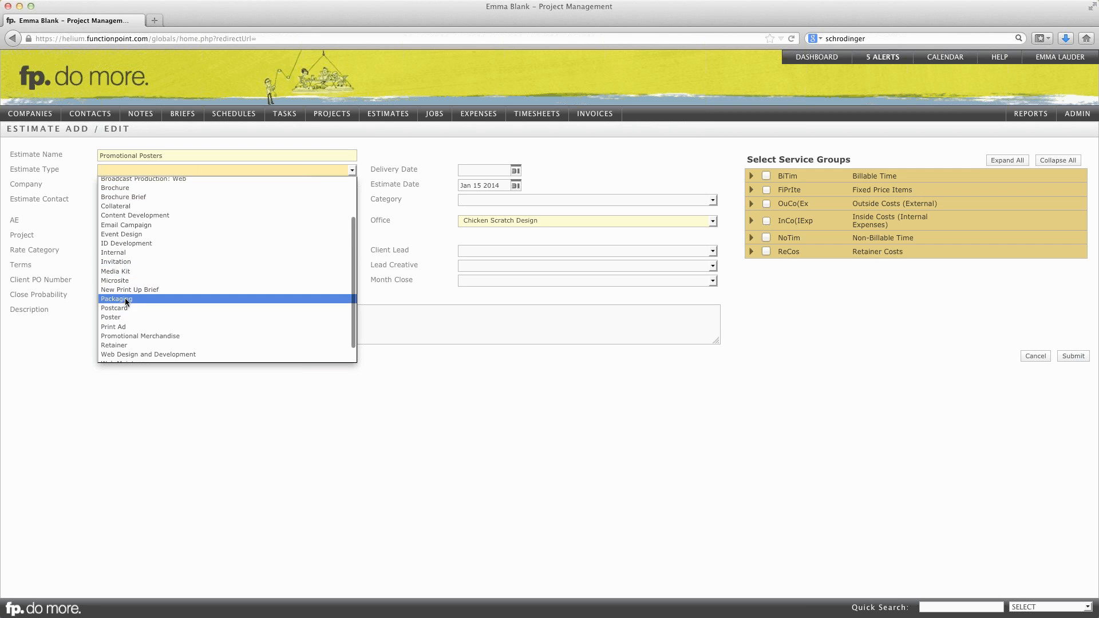
{"action": "left_click", "coordinate": [118, 318]}
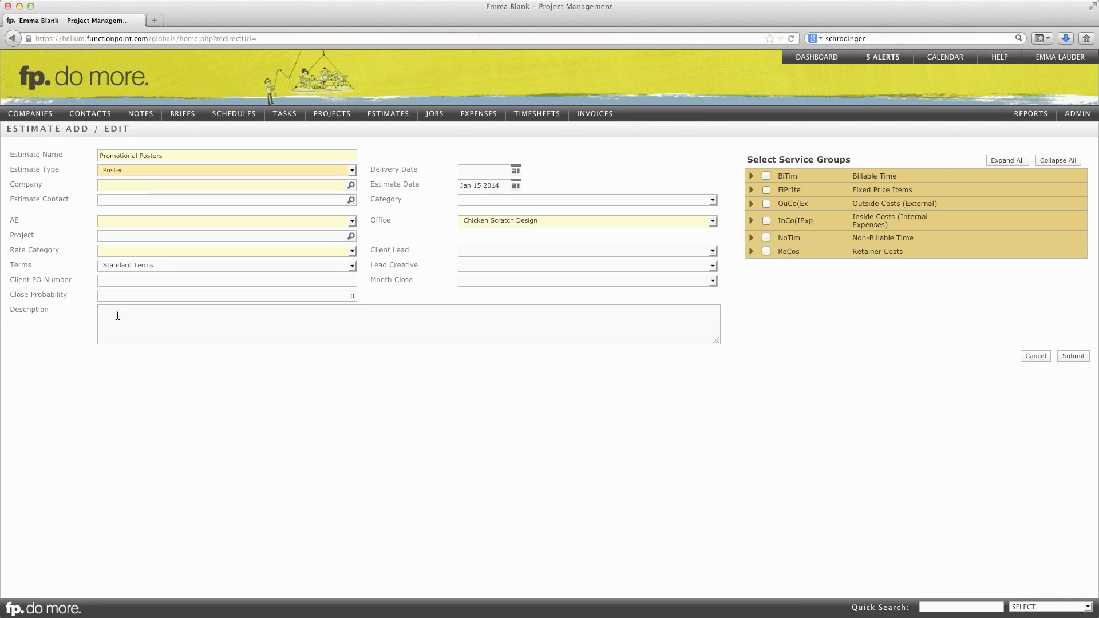
- Set the estimate's company to Wolverine's Wood Carvings by searching for a partial match on "wolver"
{"action": "left_click", "coordinate": [147, 185]}
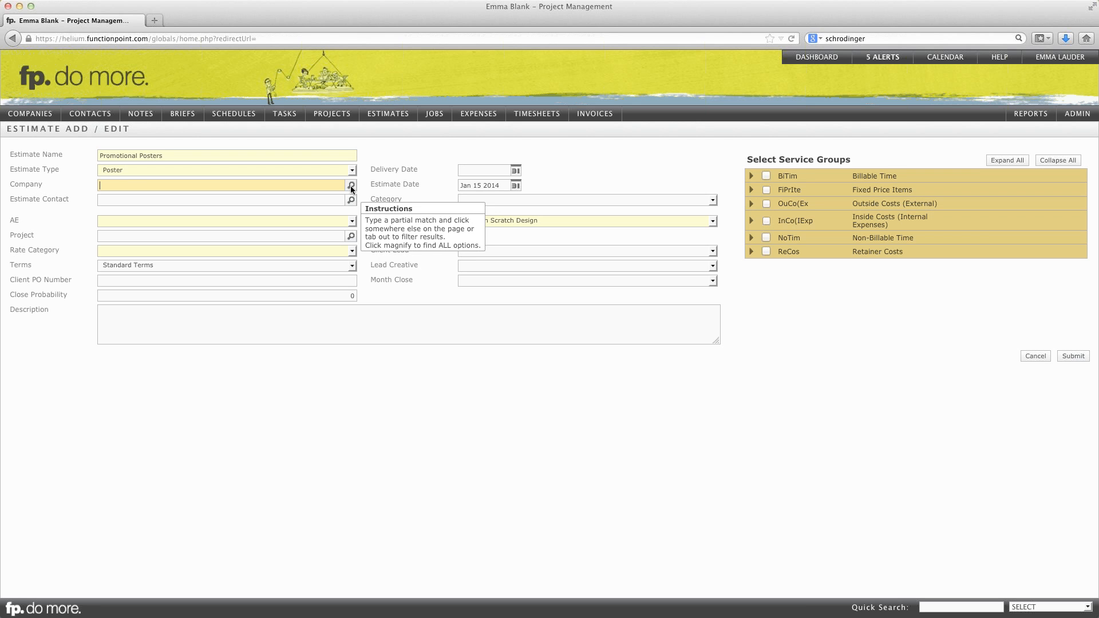
{"action": "type", "text": "wolver"}
{"action": "key", "text": "Tab"}
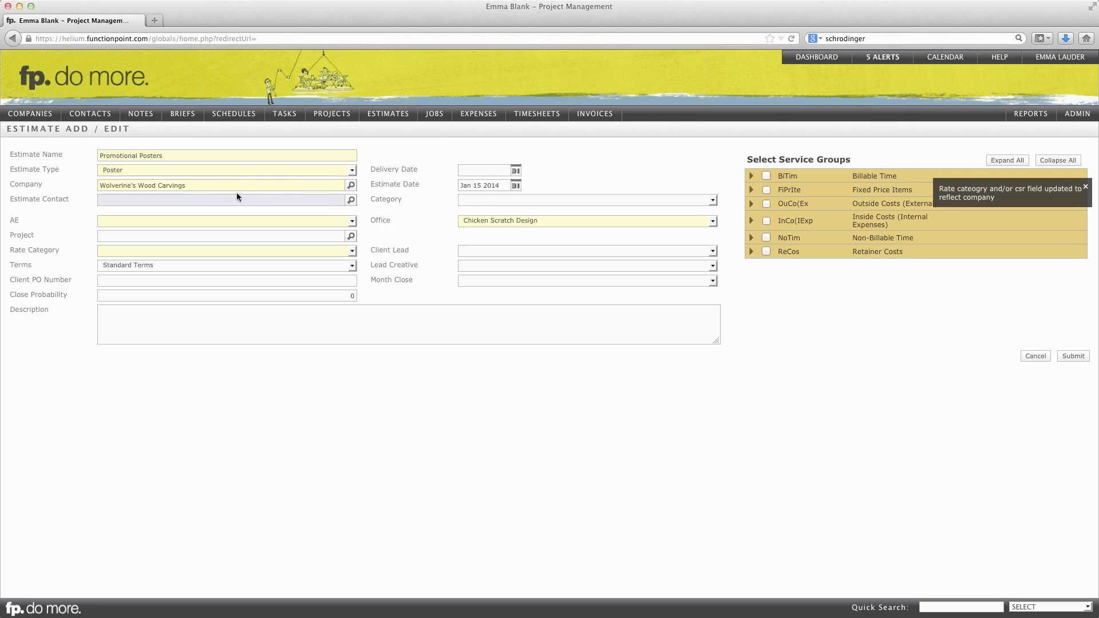
- Look up and assign the client's contact to the estimate, and choose the first listed staff member as AE
{"action": "left_click", "coordinate": [142, 201]}
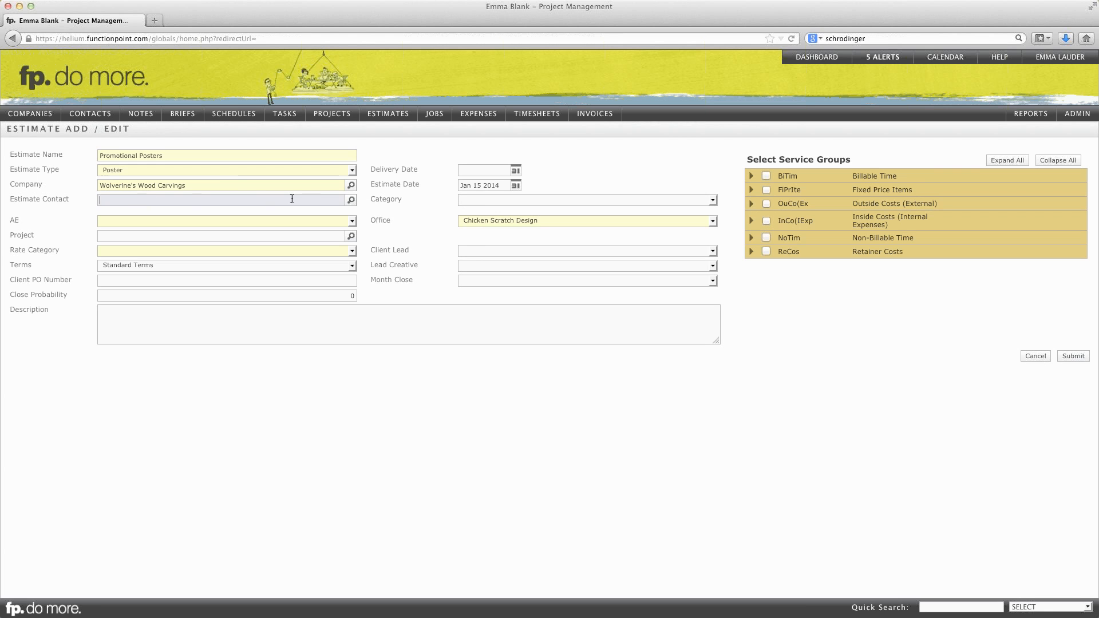
{"action": "left_click", "coordinate": [351, 201]}
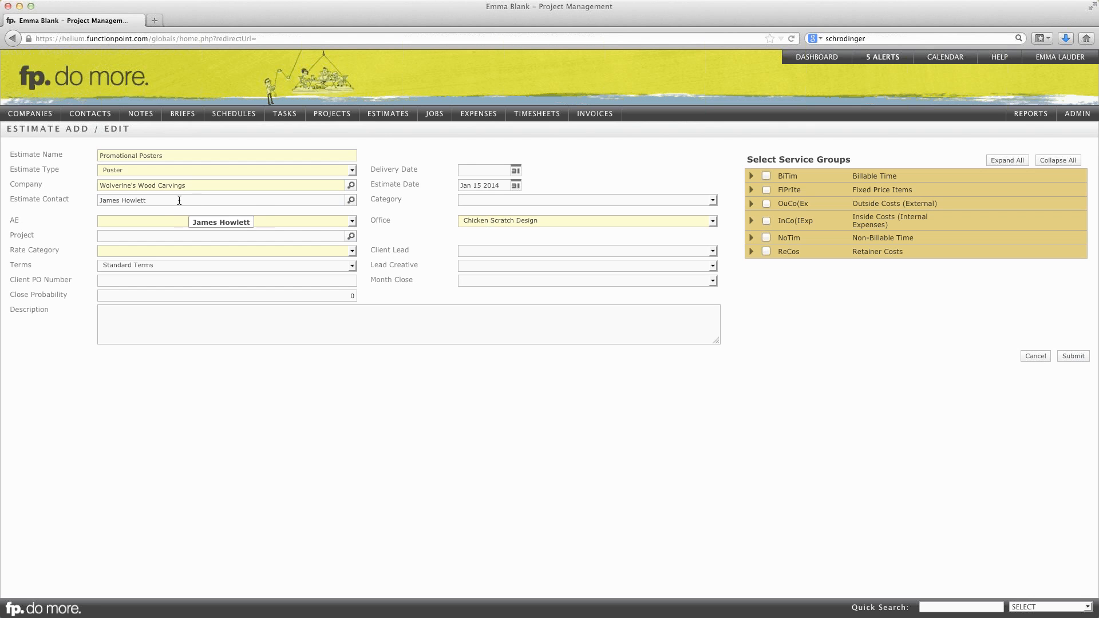
{"action": "left_click", "coordinate": [164, 220]}
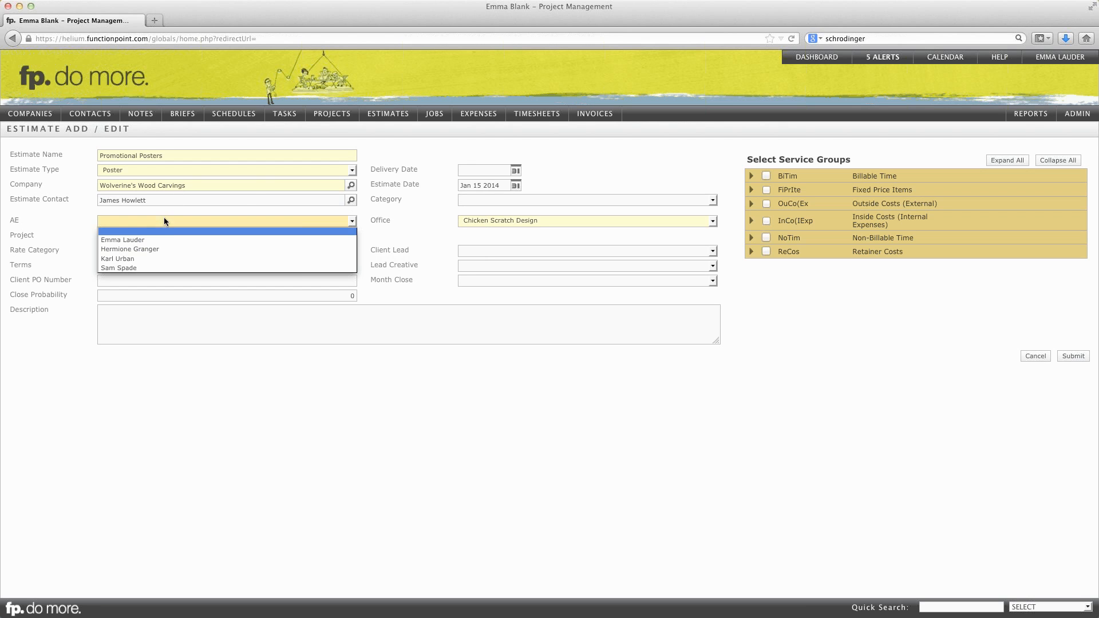
{"action": "left_click", "coordinate": [140, 241]}
{"action": "left_click", "coordinate": [141, 236]}
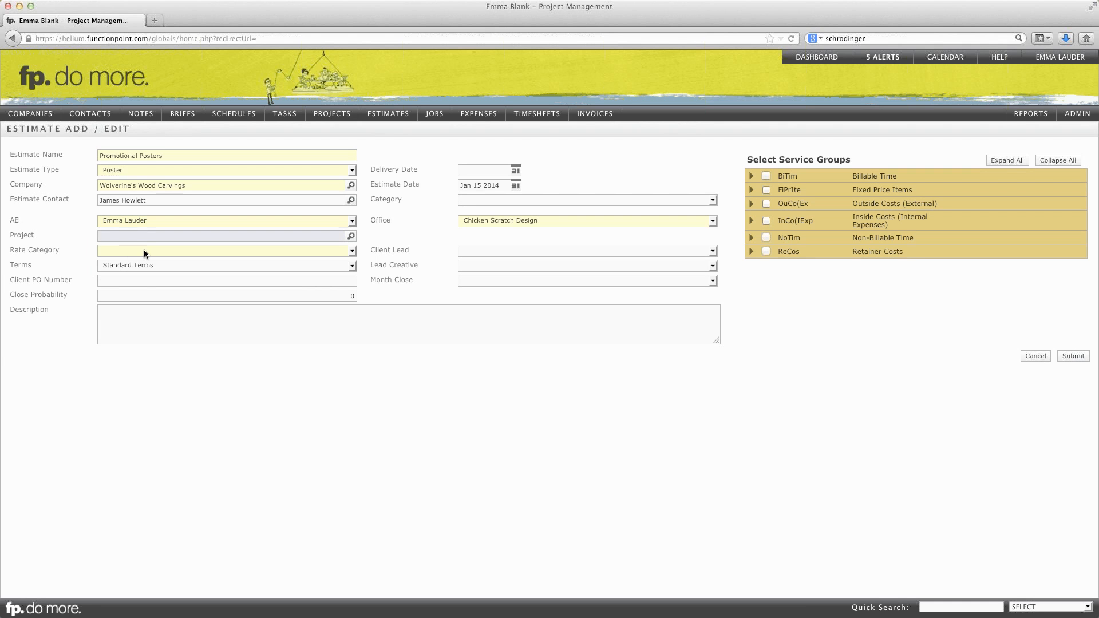
- Set the rate category to Standard Rate and keep Standard Terms as the estimate's terms
{"action": "left_click", "coordinate": [143, 252]}
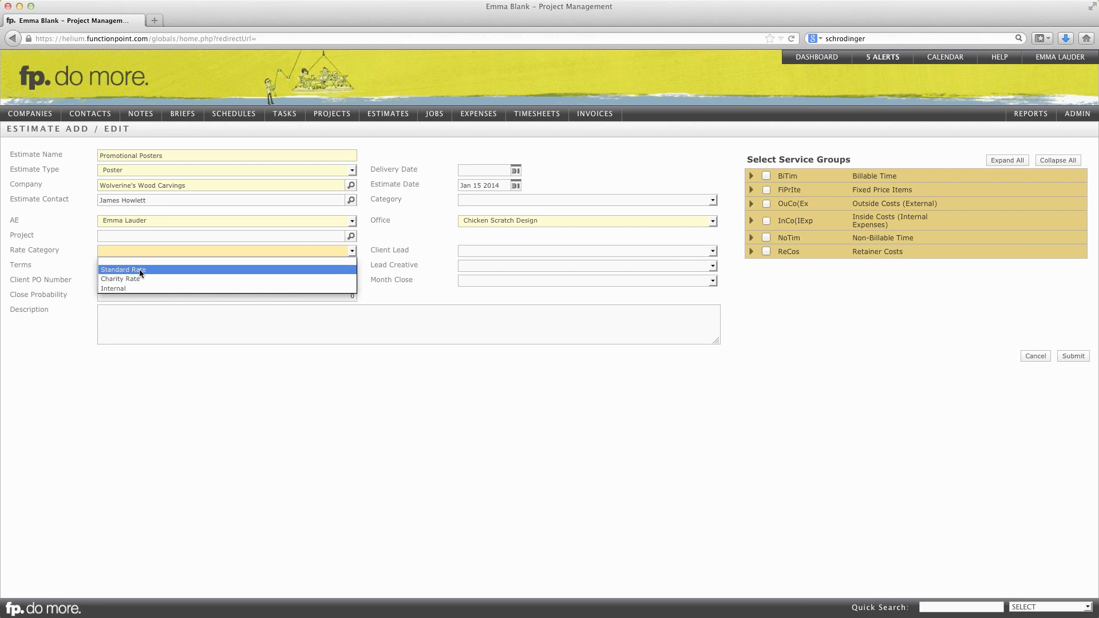
{"action": "left_click", "coordinate": [141, 270]}
{"action": "left_click", "coordinate": [152, 266]}
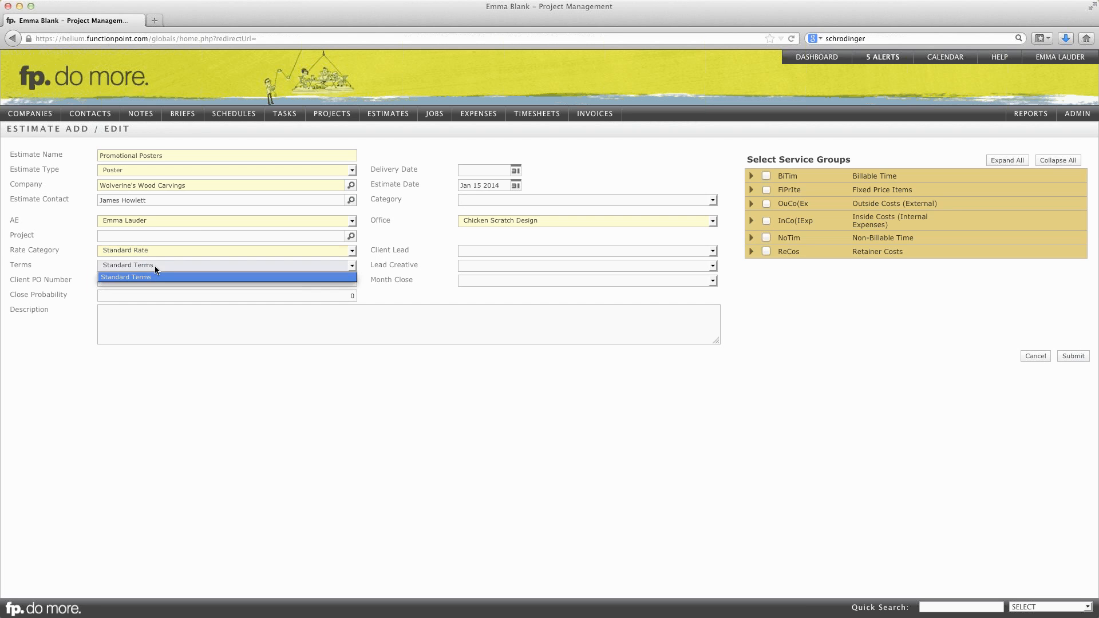
{"action": "left_click", "coordinate": [154, 266]}
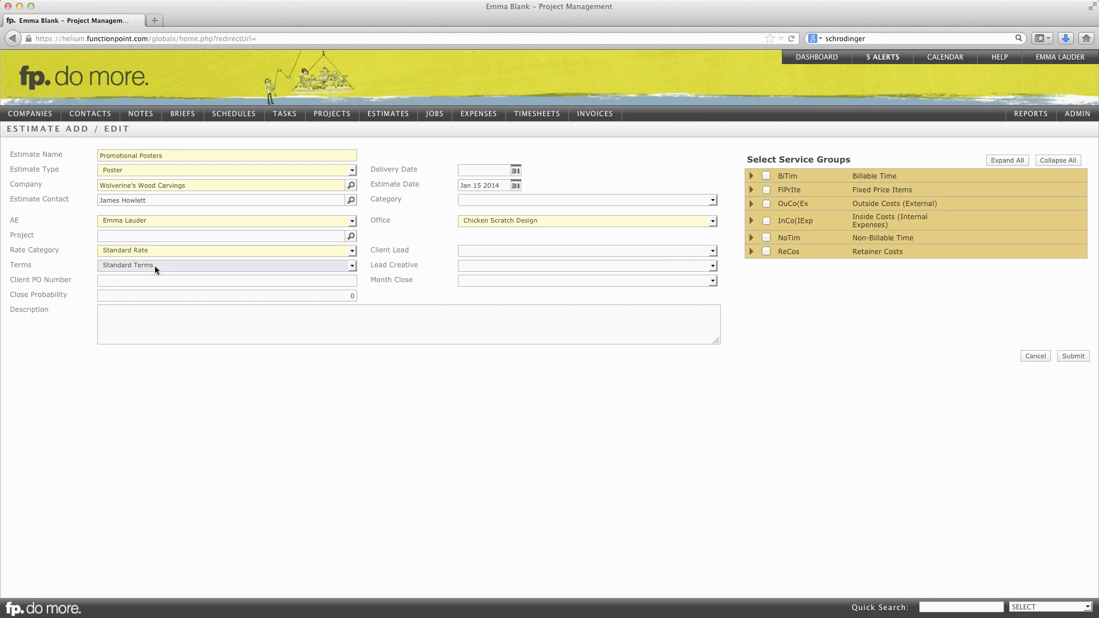
{"action": "left_click", "coordinate": [154, 278]}
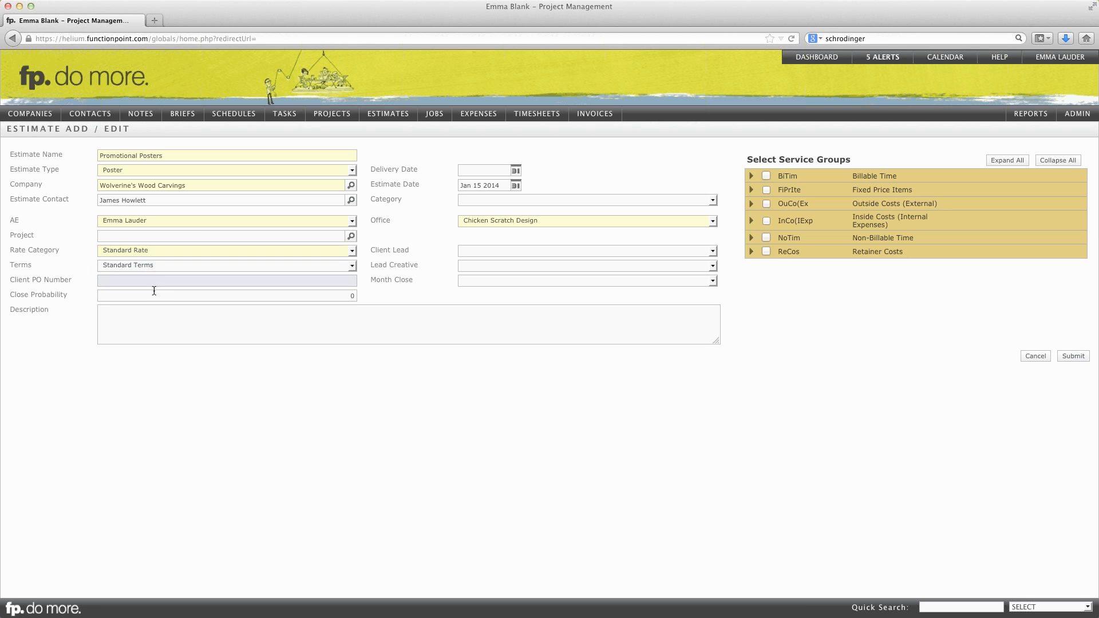
{"action": "left_click", "coordinate": [154, 293]}
{"action": "left_click_drag", "start_coordinate": [283, 294], "coordinate": [367, 298]}
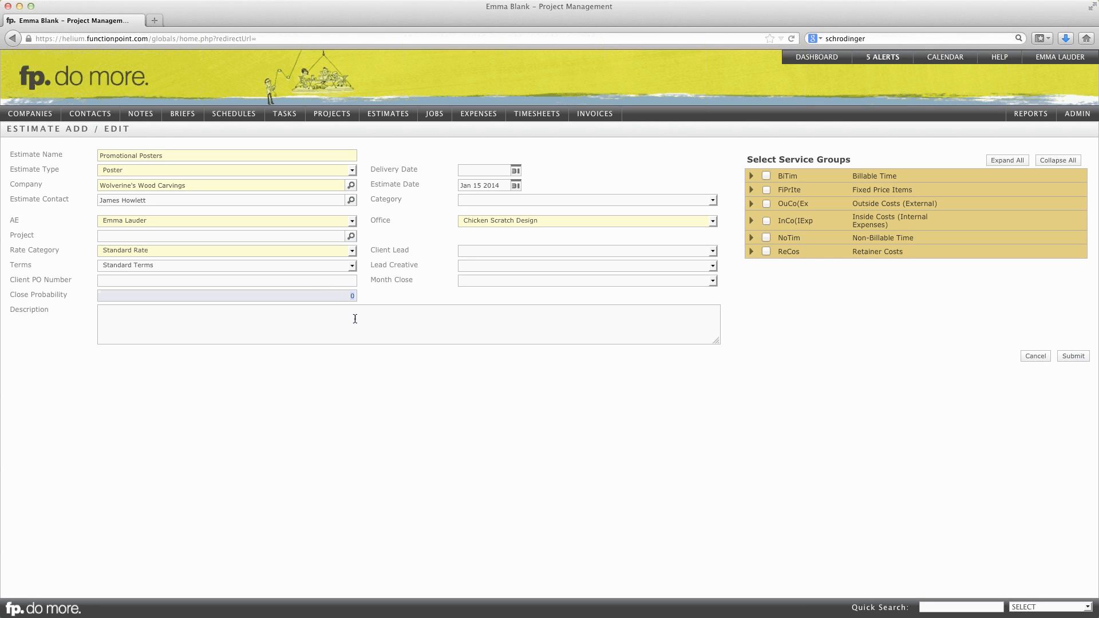
- Enter the estimate description "Client looking for several full colour posters for event."
{"action": "left_click", "coordinate": [355, 319]}
{"action": "type", "text": "Cli"}
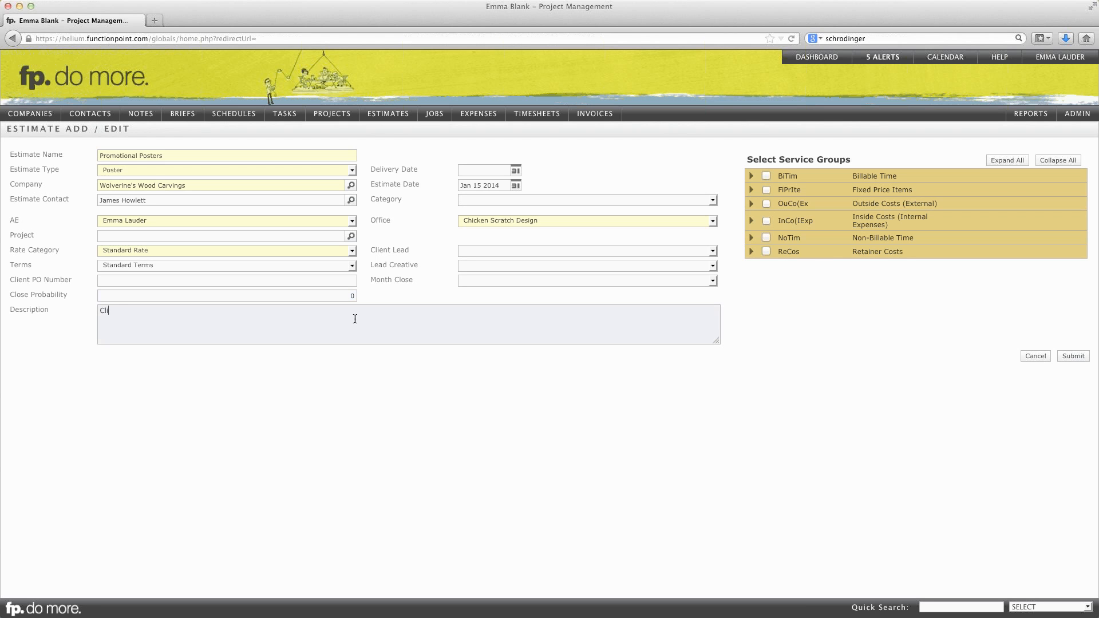
{"action": "type", "text": "ent looking for several full colour posters for event."}
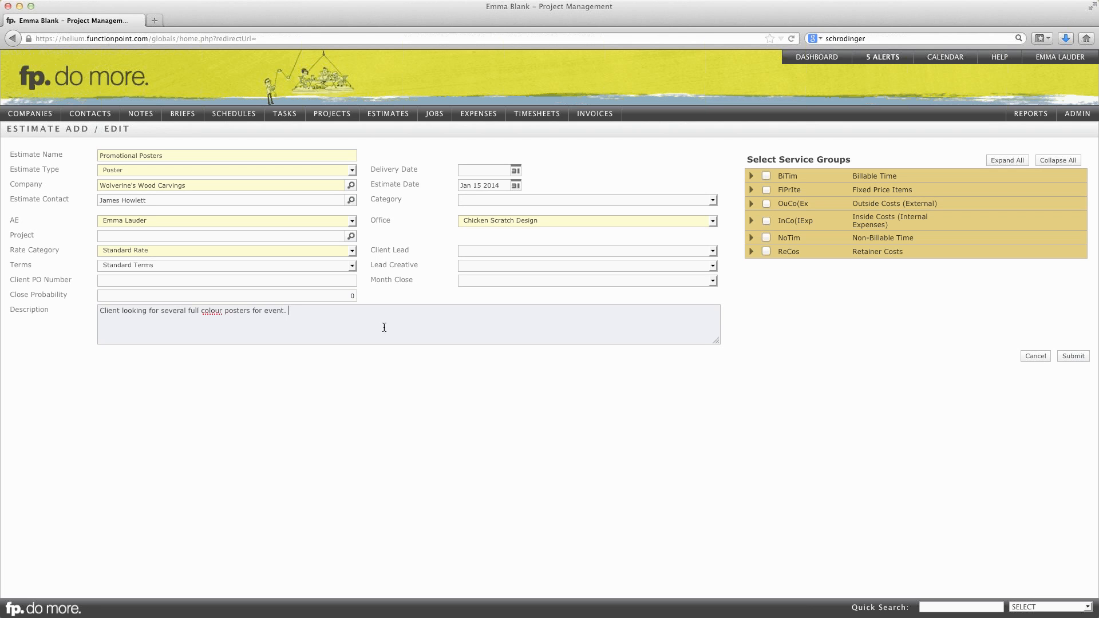
{"action": "left_click_drag", "start_coordinate": [289, 311], "coordinate": [94, 309]}
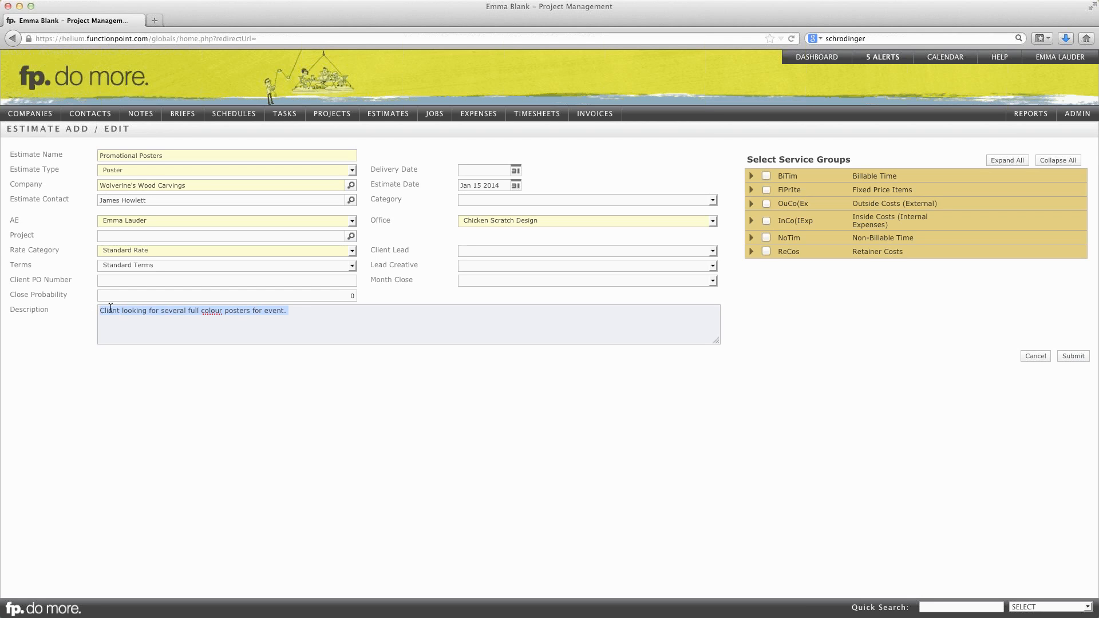
- Set the estimate's delivery date to Feb 28 2014
{"action": "left_click", "coordinate": [516, 170]}
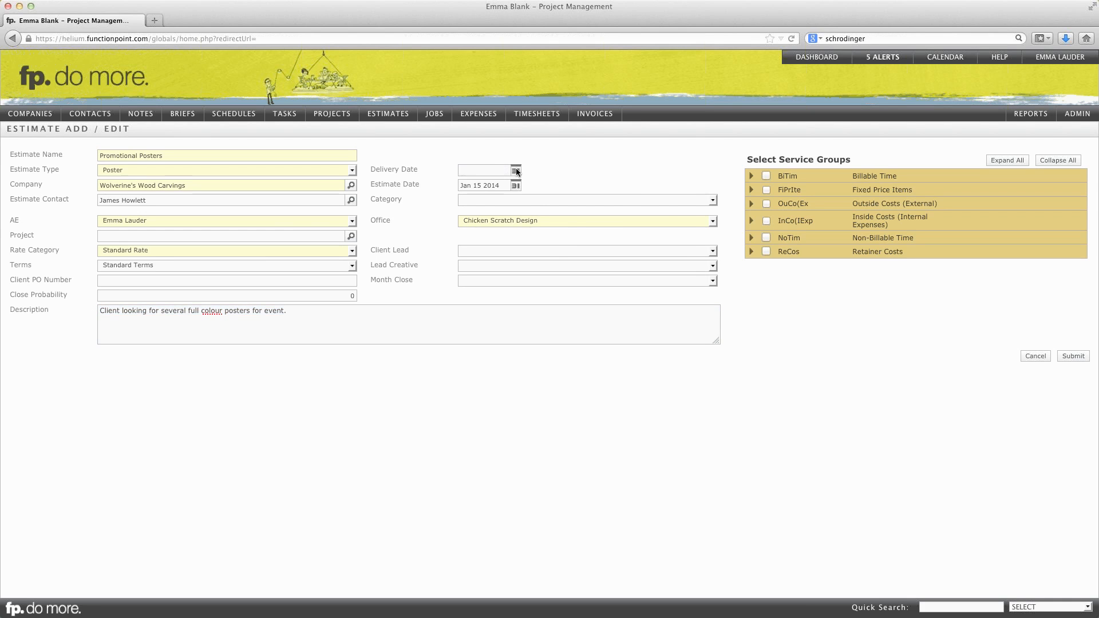
{"action": "left_click", "coordinate": [517, 170]}
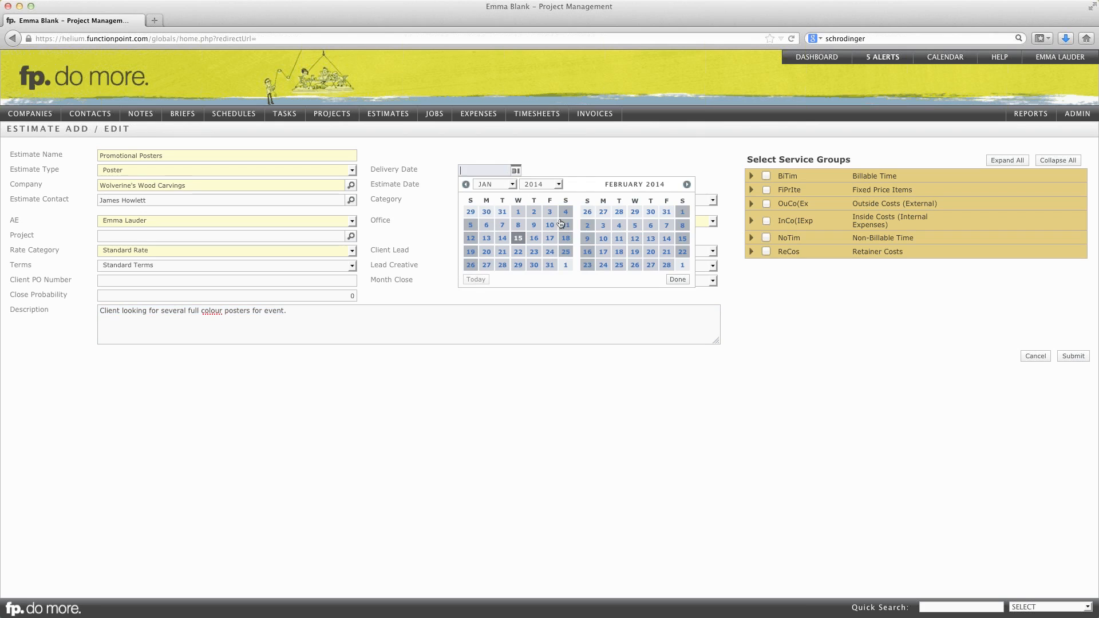
{"action": "left_click", "coordinate": [665, 265]}
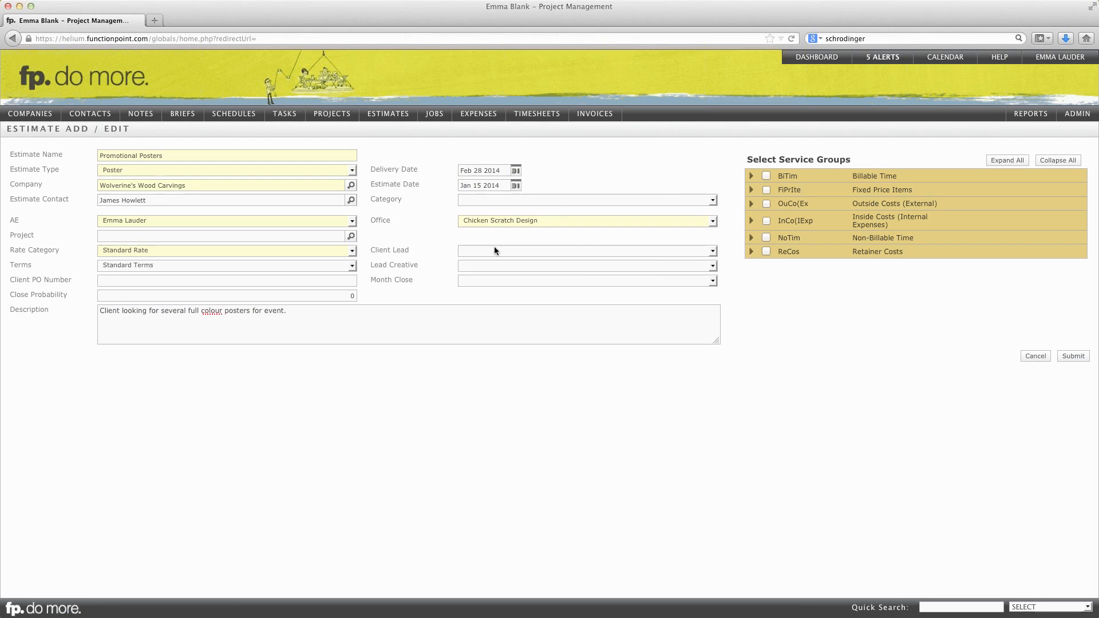
{"action": "left_click", "coordinate": [491, 199]}
{"action": "left_click", "coordinate": [492, 202]}
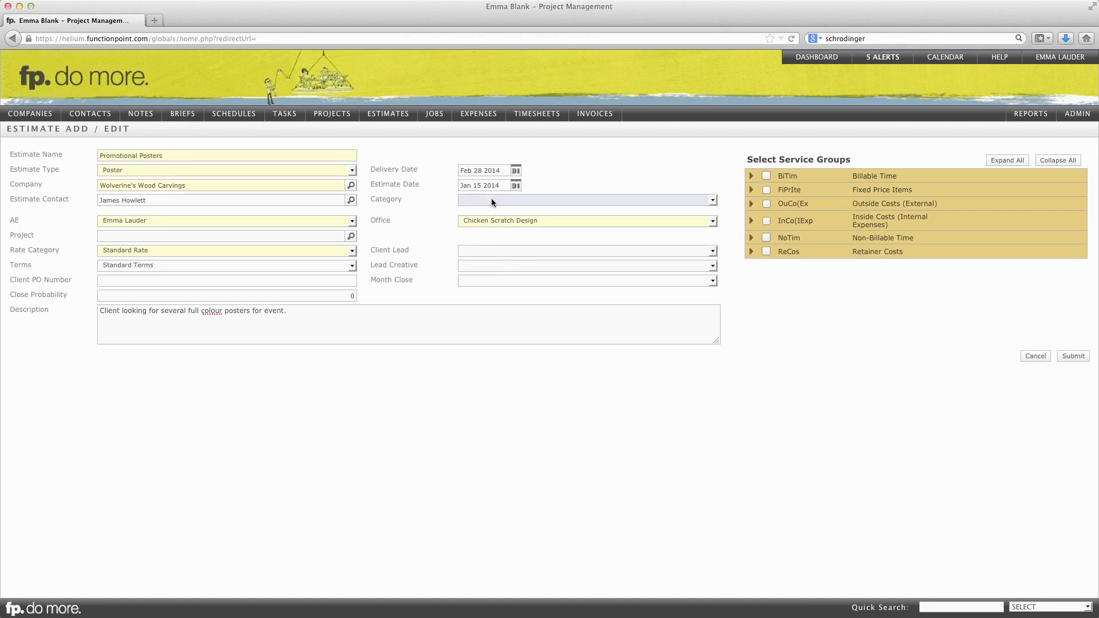
{"action": "left_click", "coordinate": [490, 250]}
{"action": "left_click", "coordinate": [490, 250]}
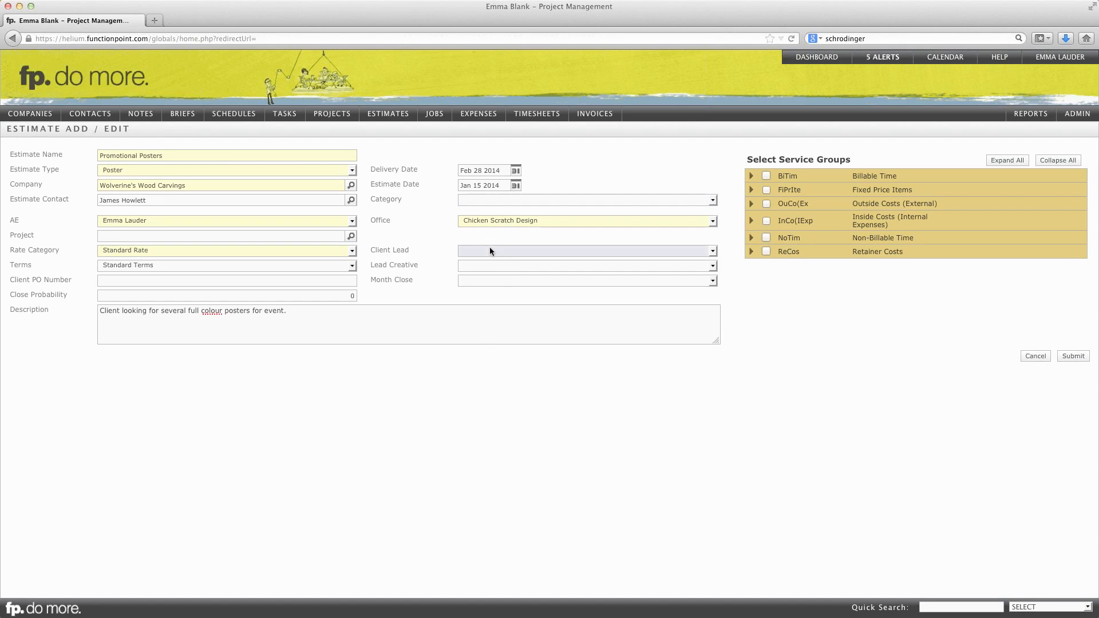
{"action": "left_click", "coordinate": [490, 266]}
{"action": "left_click", "coordinate": [490, 266]}
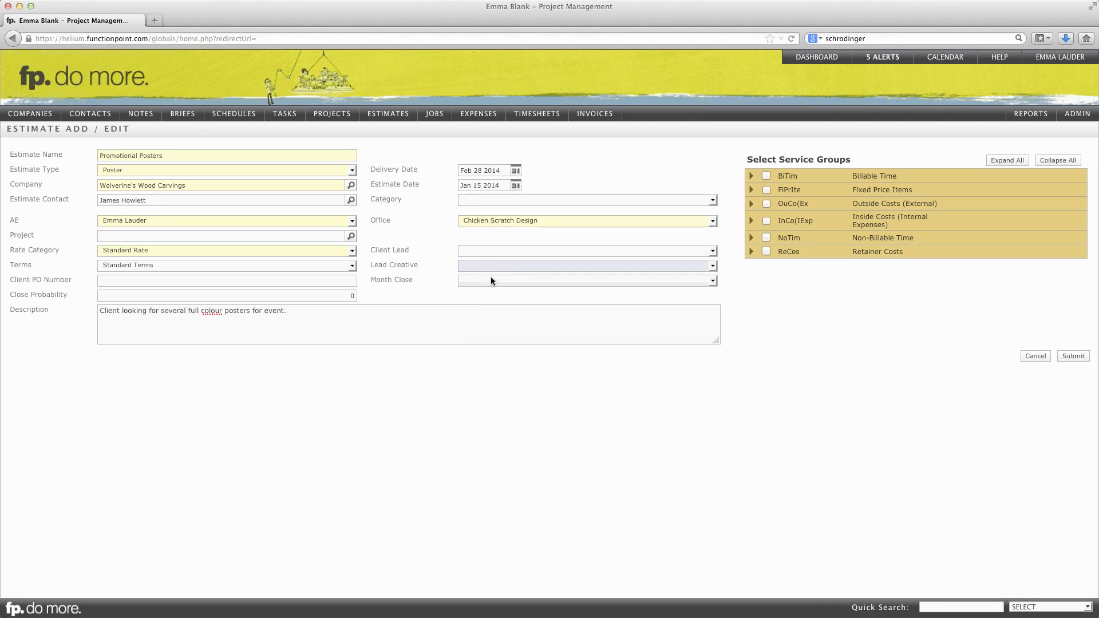
{"action": "left_click", "coordinate": [491, 280]}
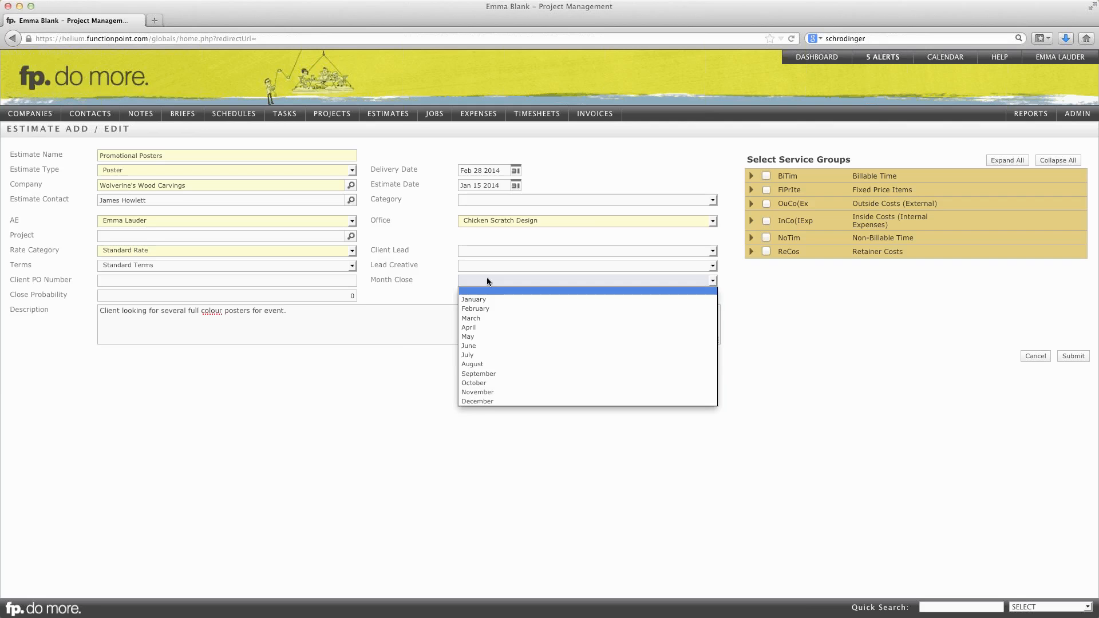
{"action": "left_click", "coordinate": [315, 293]}
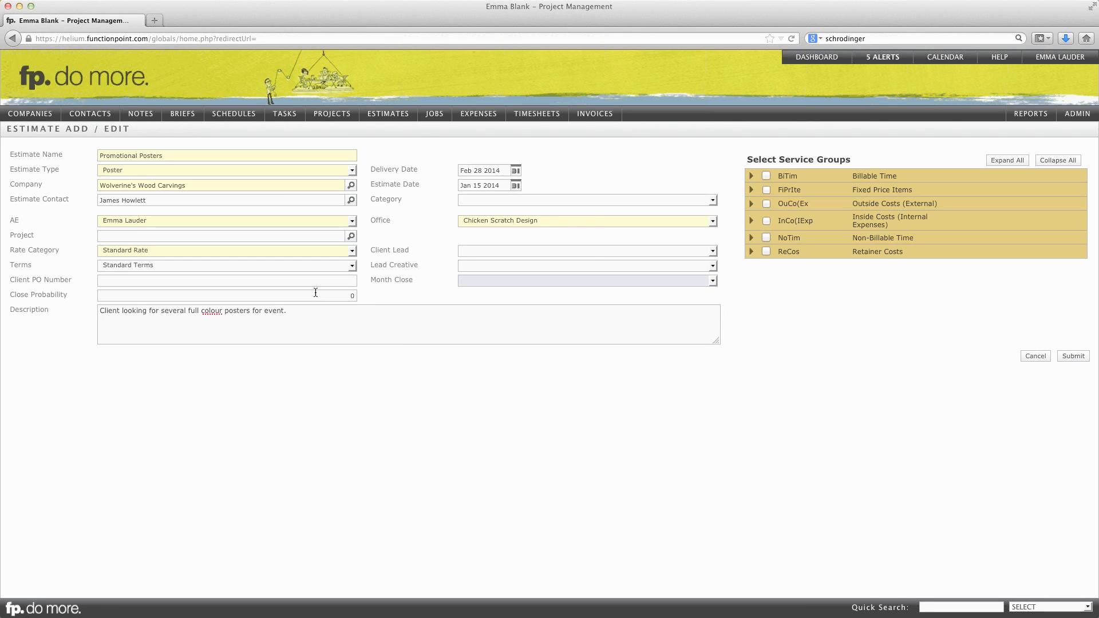
{"action": "left_click", "coordinate": [315, 293]}
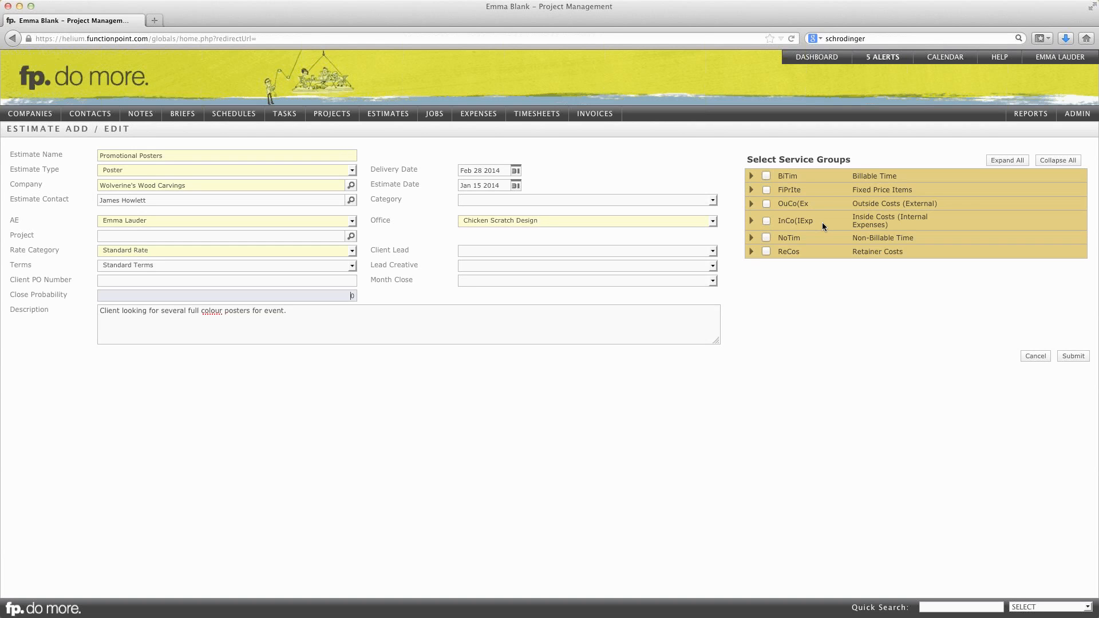
- Look through the services offered in the Fixed Price Items and Retainer Costs groups
{"action": "left_click", "coordinate": [752, 192]}
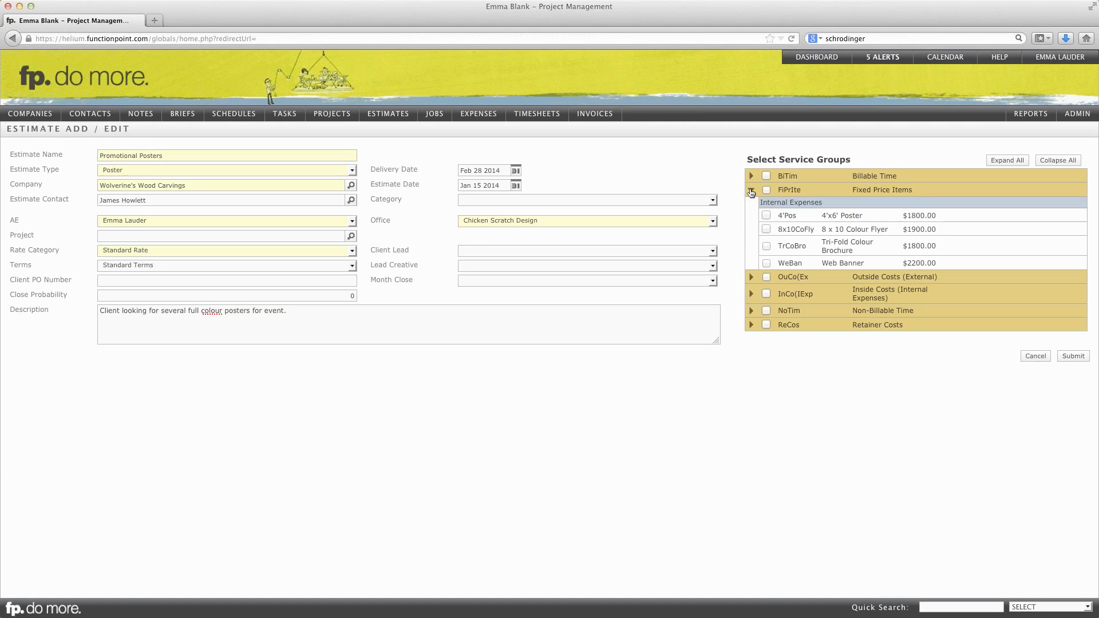
{"action": "left_click", "coordinate": [751, 192]}
{"action": "left_click", "coordinate": [751, 253]}
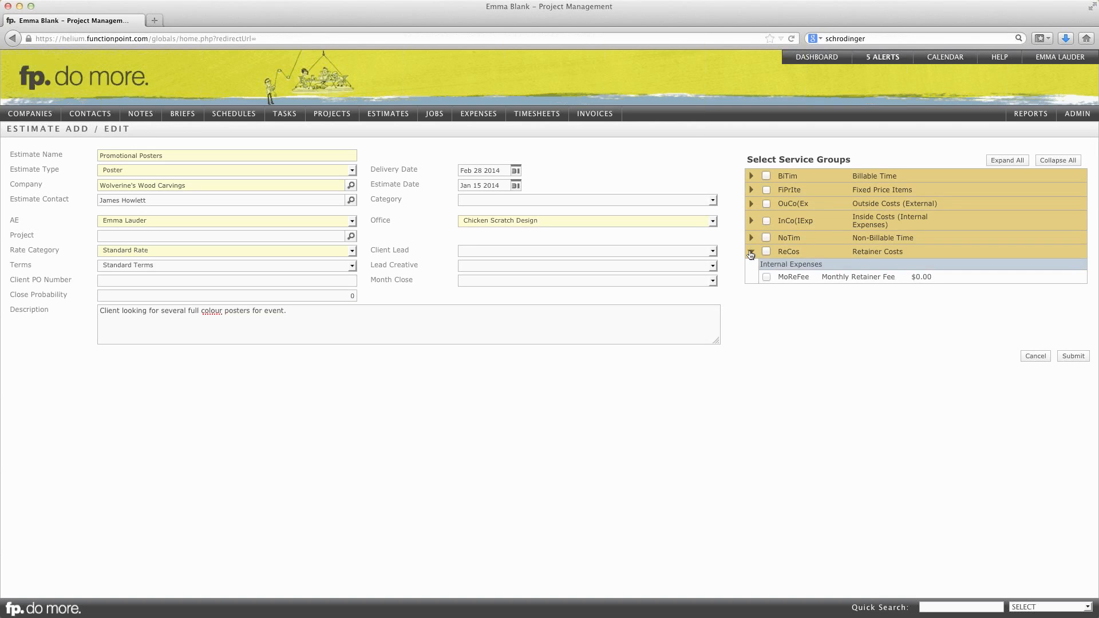
{"action": "left_click", "coordinate": [751, 254]}
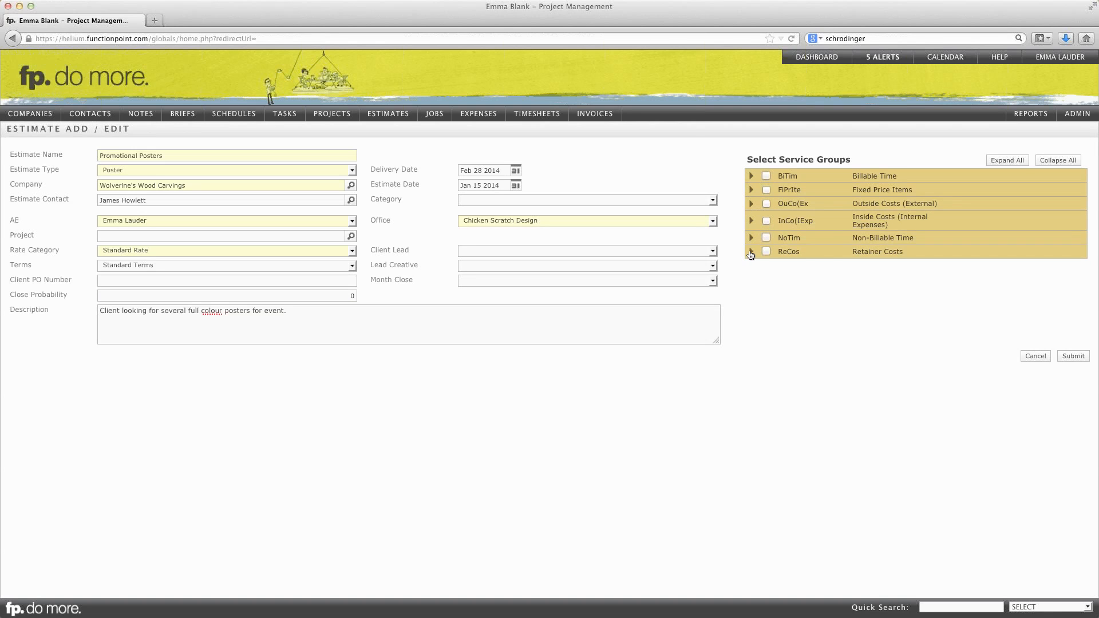
- Select the Art Direction, Copywriting and Illustration services from the Billable Time group for the estimate
{"action": "left_click", "coordinate": [751, 178]}
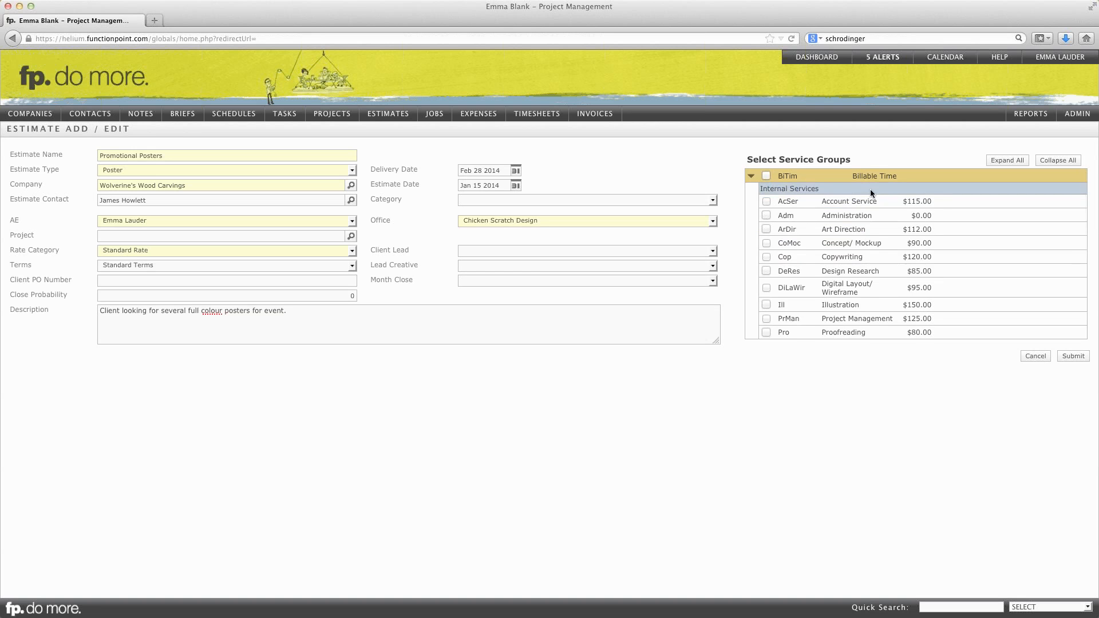
{"action": "scroll", "coordinate": [871, 194], "scroll_direction": "down", "scroll_amount": 1}
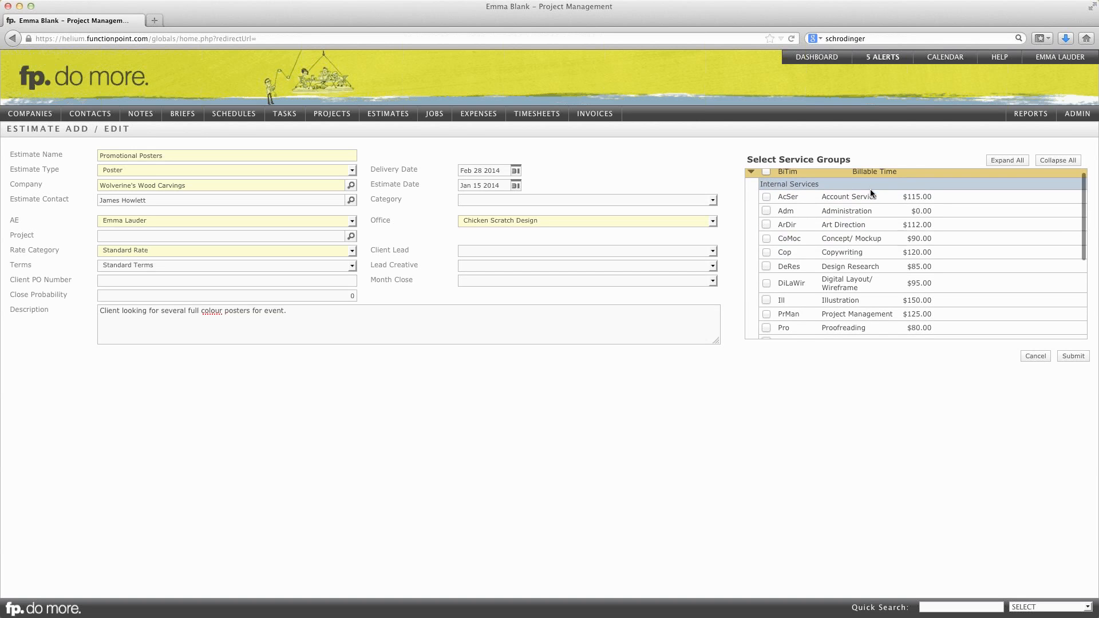
{"action": "scroll", "coordinate": [870, 190], "scroll_direction": "down", "scroll_amount": 1}
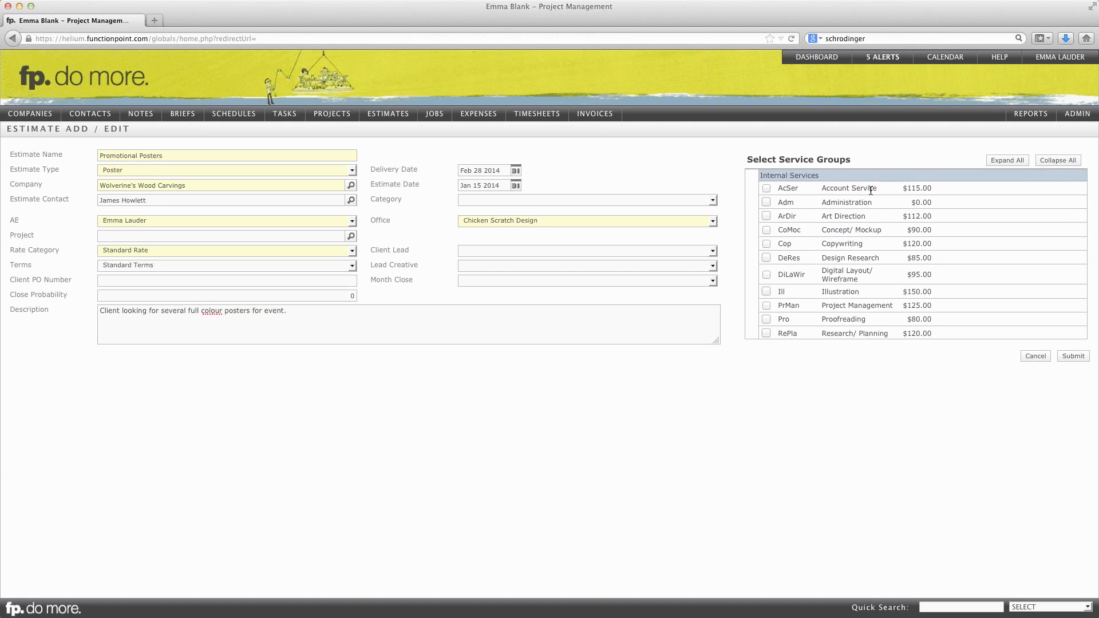
{"action": "scroll", "coordinate": [871, 191], "scroll_direction": "down", "scroll_amount": 5}
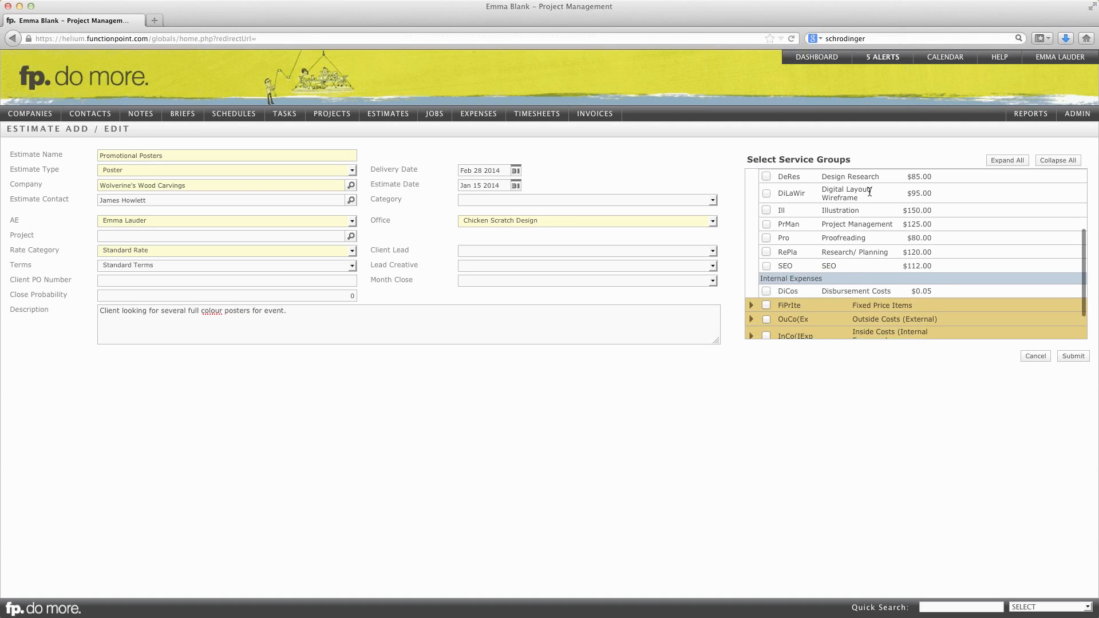
{"action": "scroll", "coordinate": [867, 197], "scroll_direction": "down", "scroll_amount": 2}
{"action": "scroll", "coordinate": [866, 200], "scroll_direction": "up", "scroll_amount": 5}
{"action": "scroll", "coordinate": [866, 201], "scroll_direction": "up", "scroll_amount": 3}
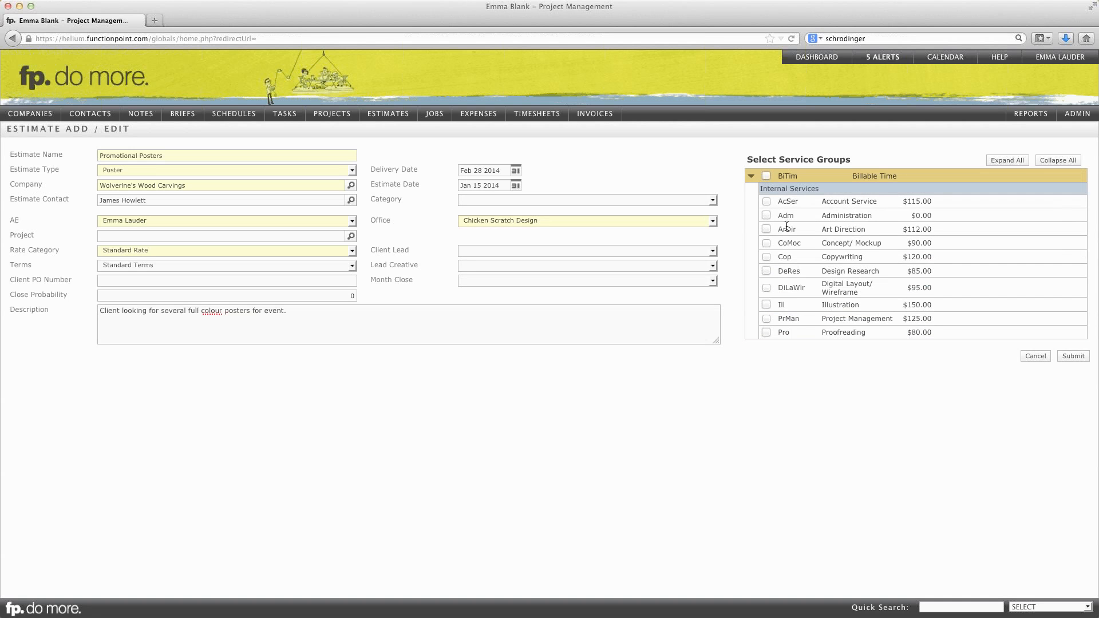
{"action": "left_click", "coordinate": [766, 229]}
{"action": "left_click", "coordinate": [766, 304]}
- Add Printing from the Outside Costs (External) group to the selected services and submit the new estimate
{"action": "scroll", "coordinate": [823, 299], "scroll_direction": "down", "scroll_amount": 5}
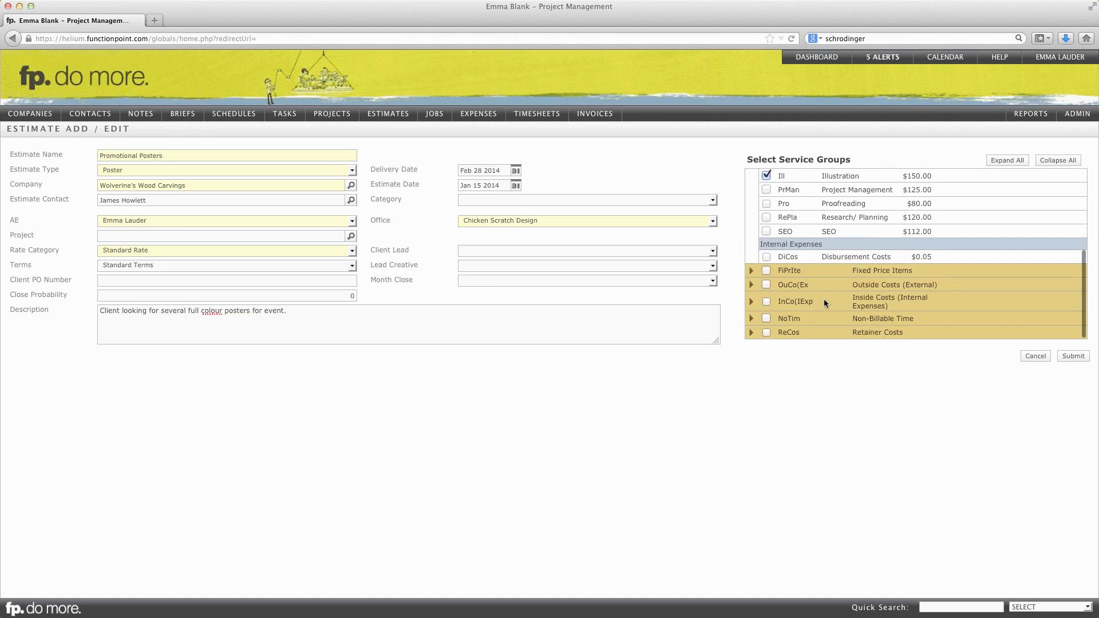
{"action": "left_click", "coordinate": [752, 286]}
{"action": "scroll", "coordinate": [758, 287], "scroll_direction": "down", "scroll_amount": 2}
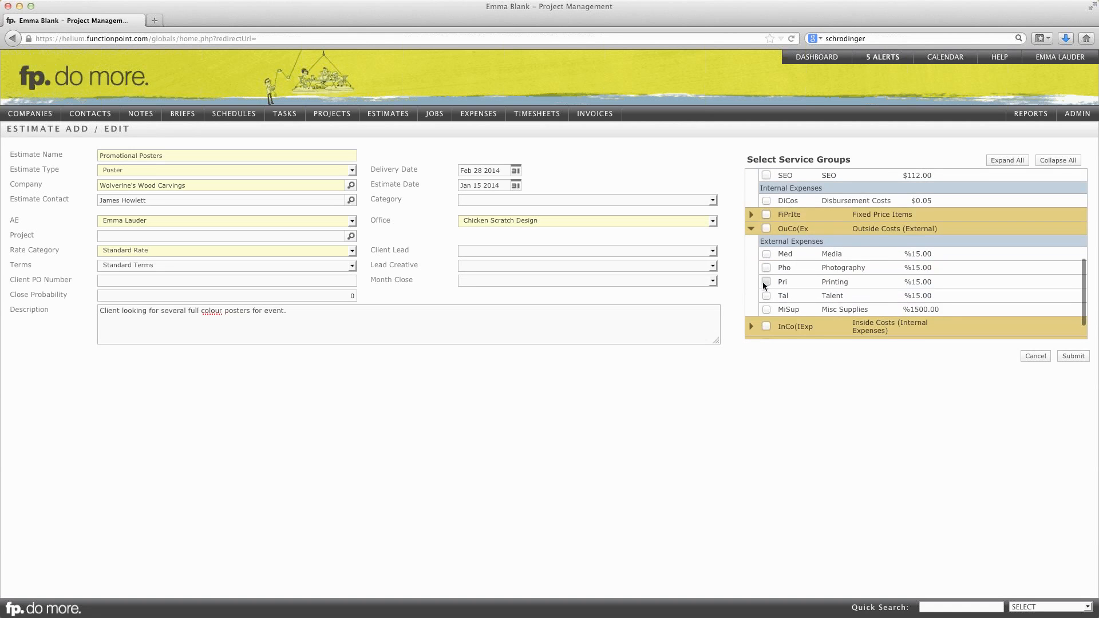
{"action": "left_click", "coordinate": [766, 282]}
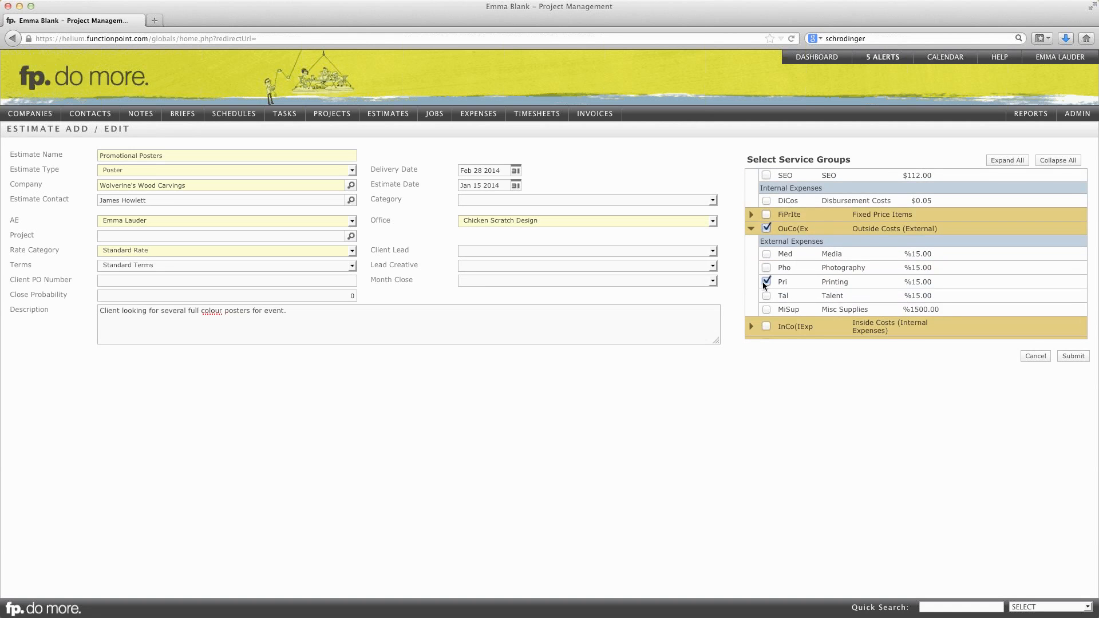
{"action": "left_click", "coordinate": [1075, 356]}
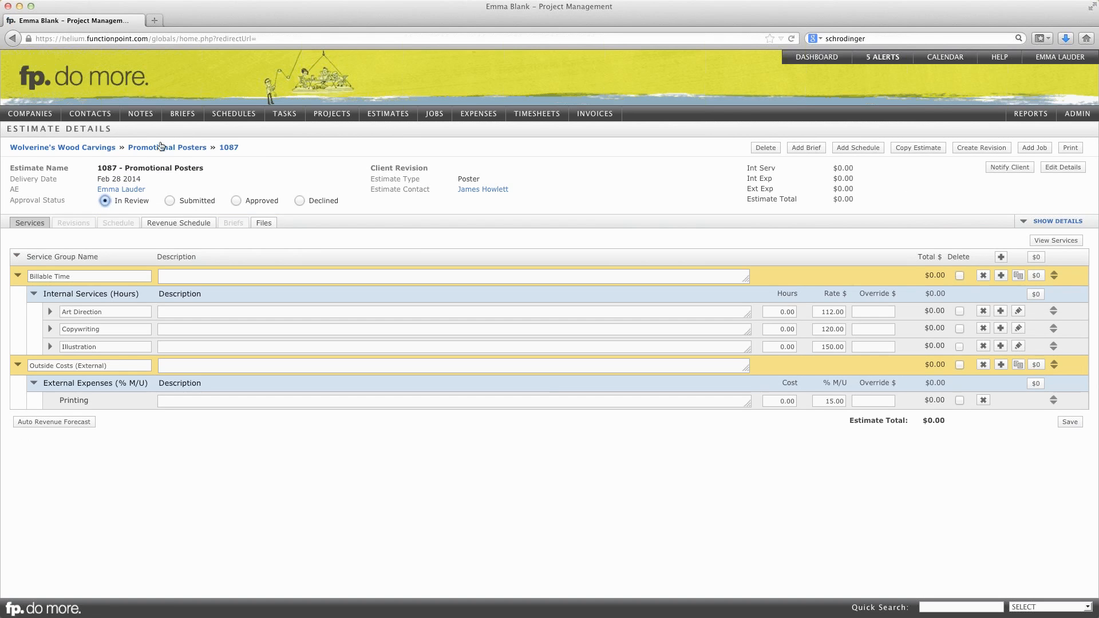
{"action": "left_click_drag", "start_coordinate": [118, 126], "coordinate": [8, 129]}
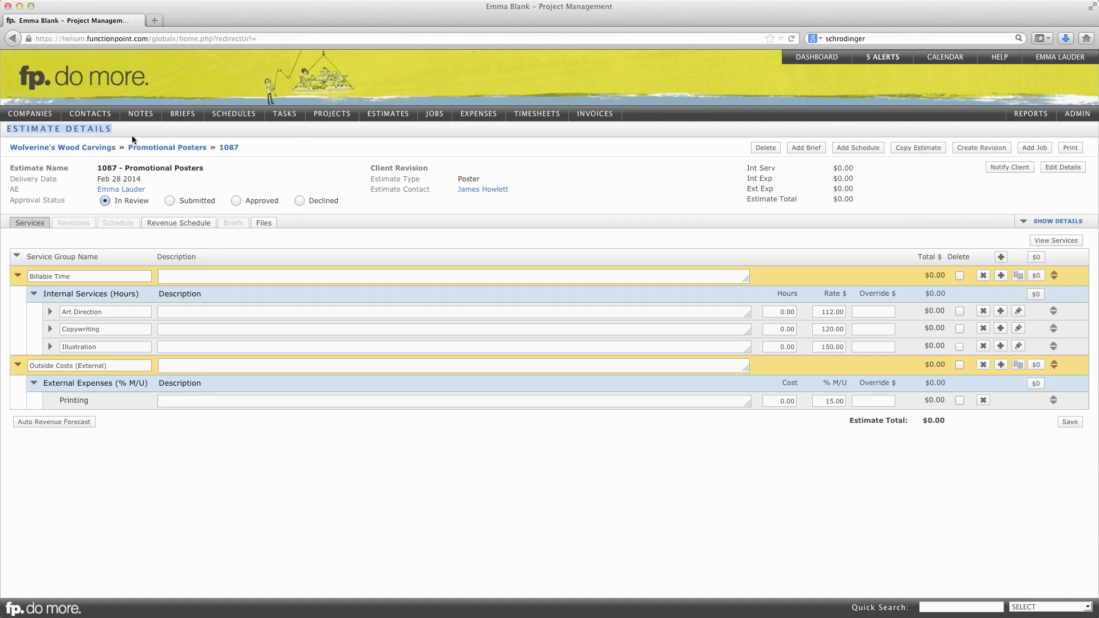
{"action": "left_click", "coordinate": [338, 153]}
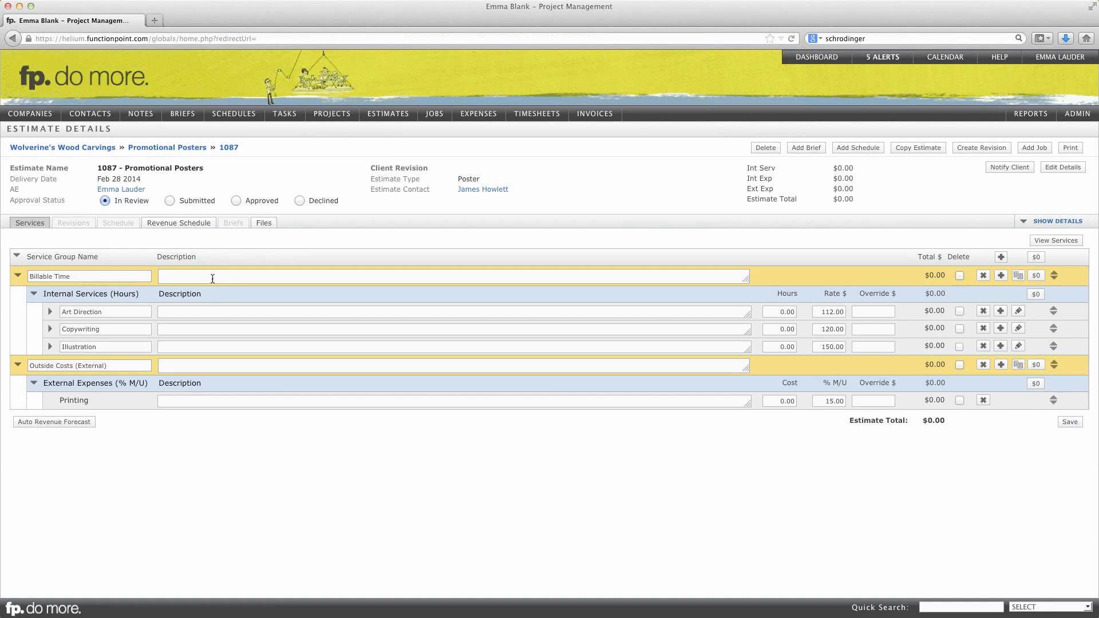
{"action": "left_click", "coordinate": [202, 312]}
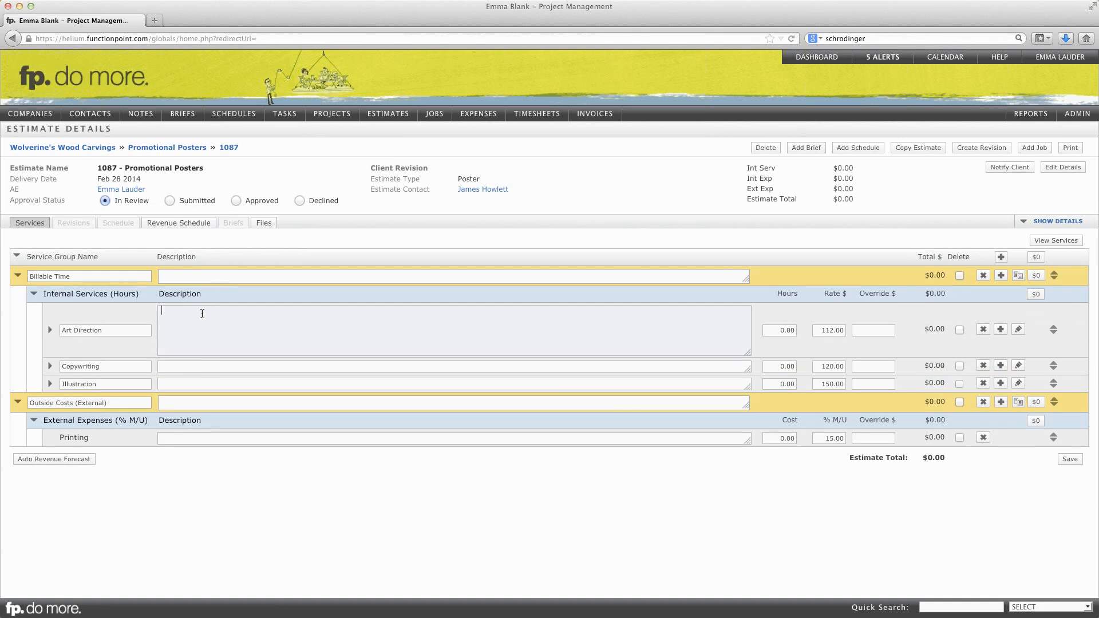
{"action": "left_click", "coordinate": [200, 365]}
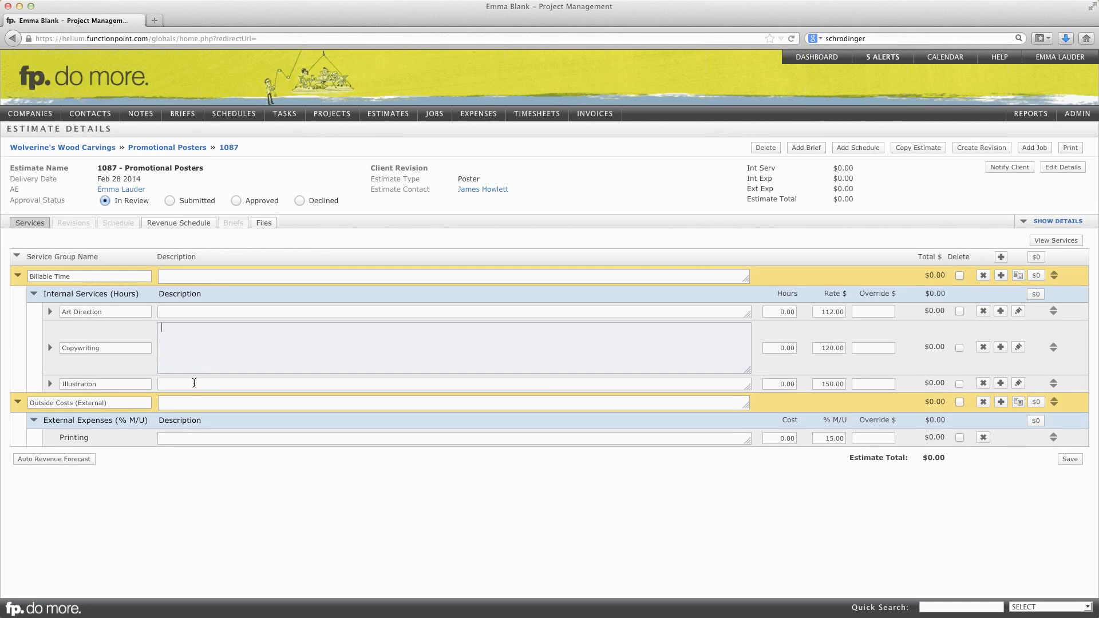
{"action": "left_click", "coordinate": [194, 383]}
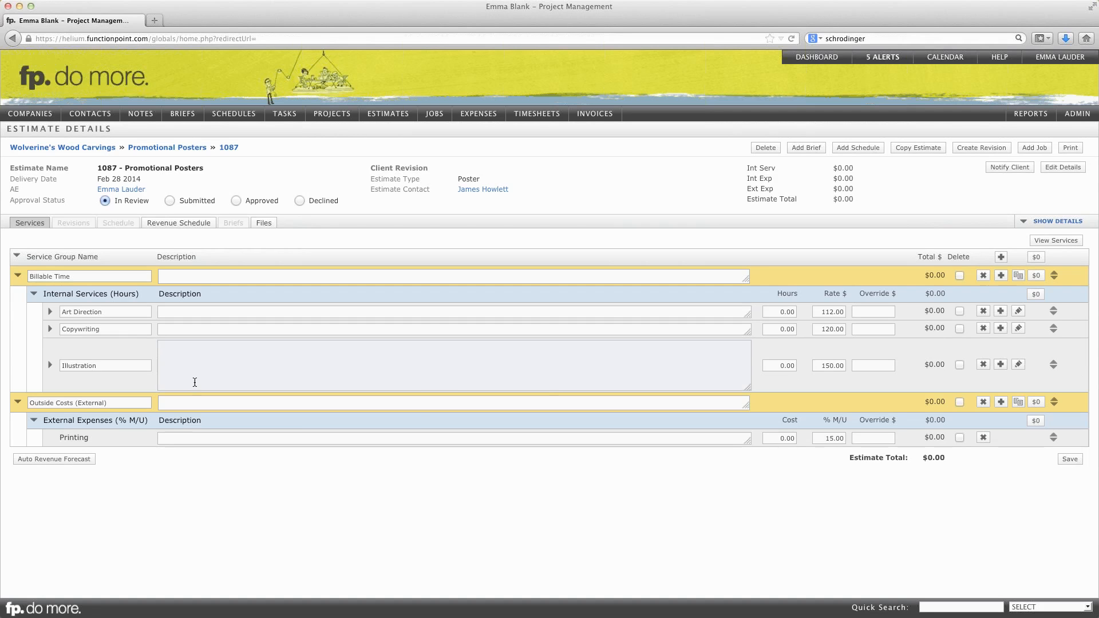
- Set the estimated hours to 12 for Art Direction, 10 for Copywriting and 8 for Illustration
{"action": "left_click", "coordinate": [778, 311]}
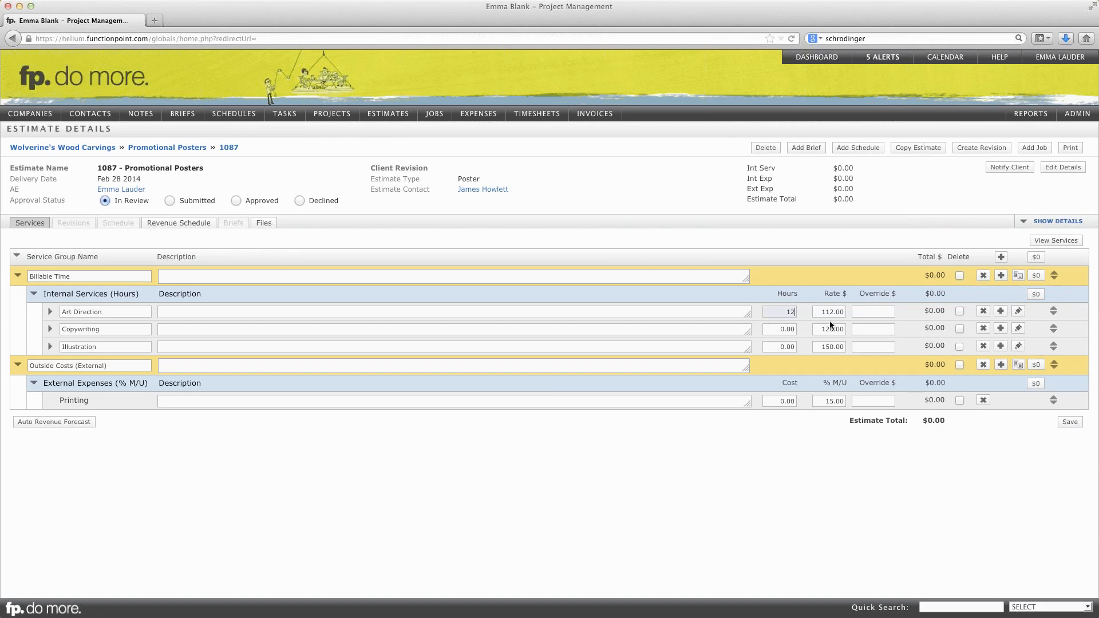
{"action": "type", "text": "12"}
{"action": "key", "text": "Tab"}
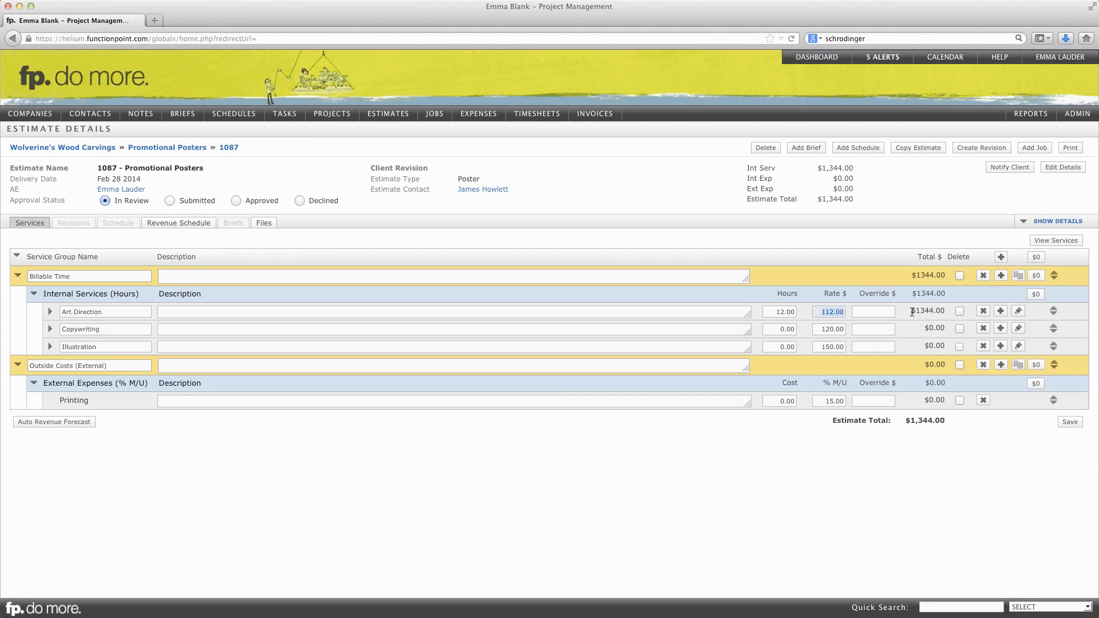
{"action": "left_click_drag", "start_coordinate": [912, 312], "coordinate": [941, 311]}
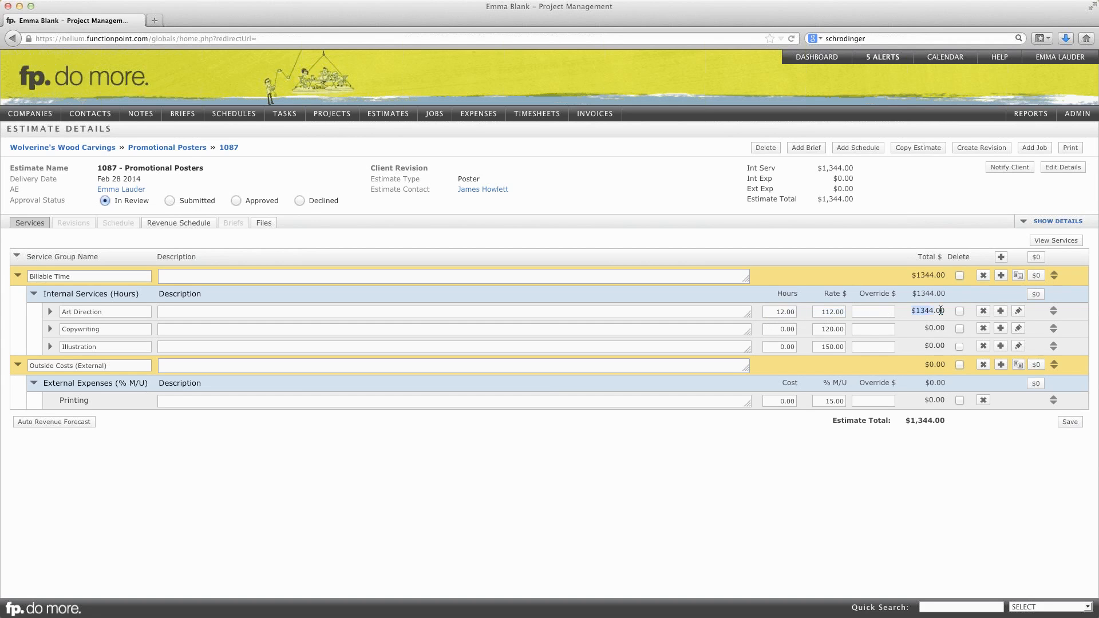
{"action": "left_click", "coordinate": [786, 329]}
{"action": "type", "text": "10"}
{"action": "key", "text": "Tab"}
{"action": "left_click", "coordinate": [776, 347]}
{"action": "type", "text": "8"}
{"action": "key", "text": "Tab"}
{"action": "left_click", "coordinate": [822, 311]}
{"action": "left_click", "coordinate": [847, 328]}
{"action": "left_click", "coordinate": [848, 347]}
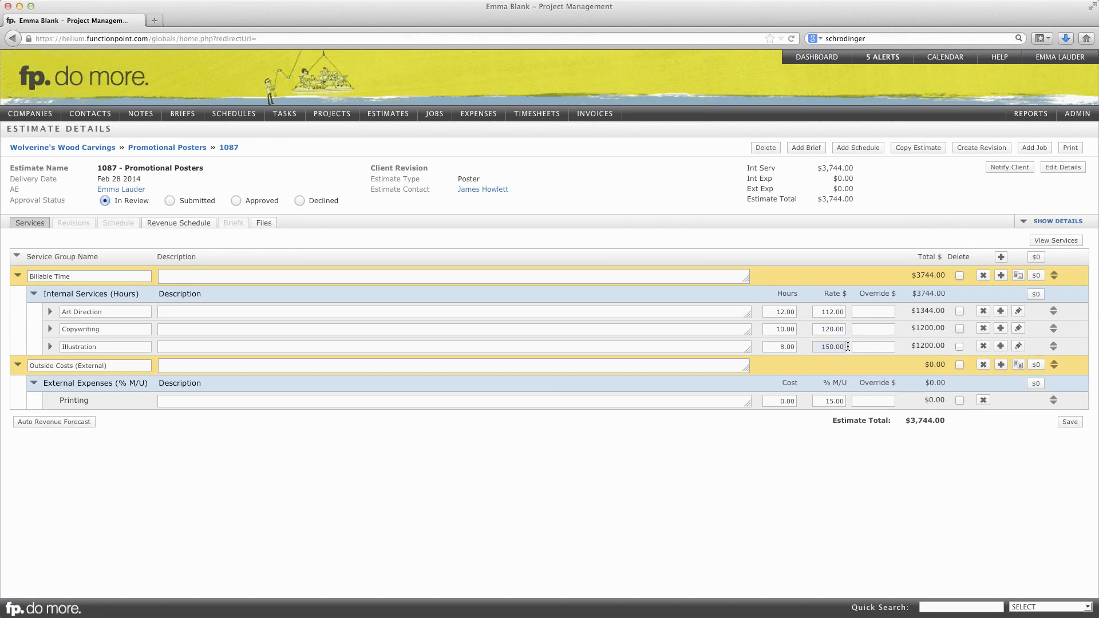
- Override the Art Direction total with an amount of $1350
{"action": "left_click", "coordinate": [875, 310]}
{"action": "left_click_drag", "start_coordinate": [911, 310], "coordinate": [942, 310]}
{"action": "left_click", "coordinate": [868, 312]}
{"action": "type", "text": "1350"}
{"action": "key", "text": "Tab"}
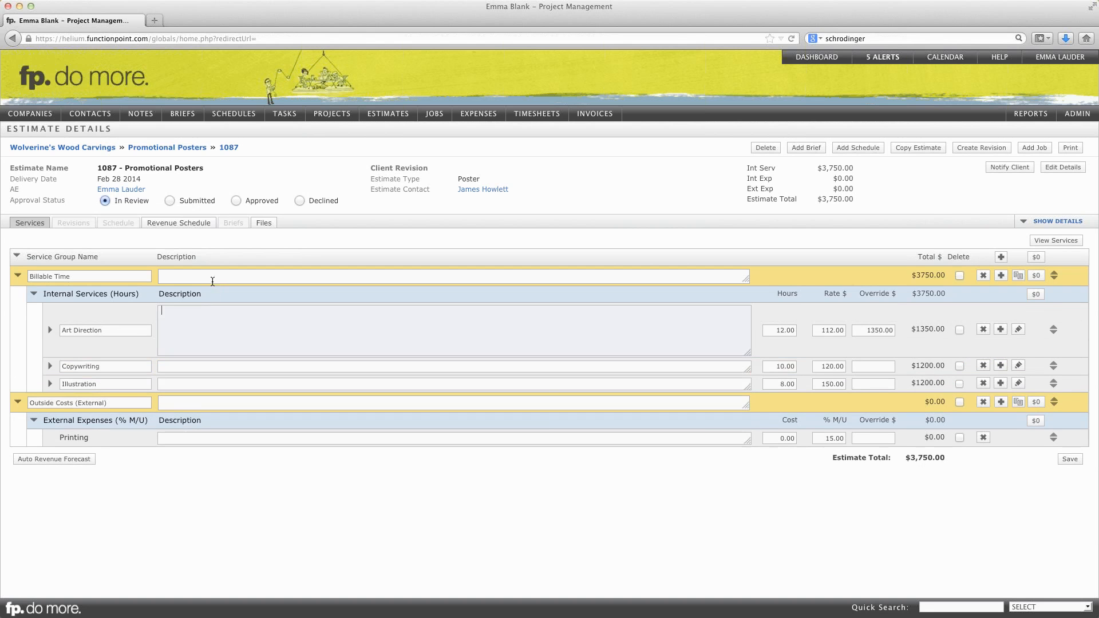
{"action": "left_click", "coordinate": [211, 277]}
{"action": "left_click", "coordinate": [198, 350]}
{"action": "left_click", "coordinate": [198, 369]}
{"action": "left_click", "coordinate": [201, 379]}
{"action": "left_click", "coordinate": [200, 401]}
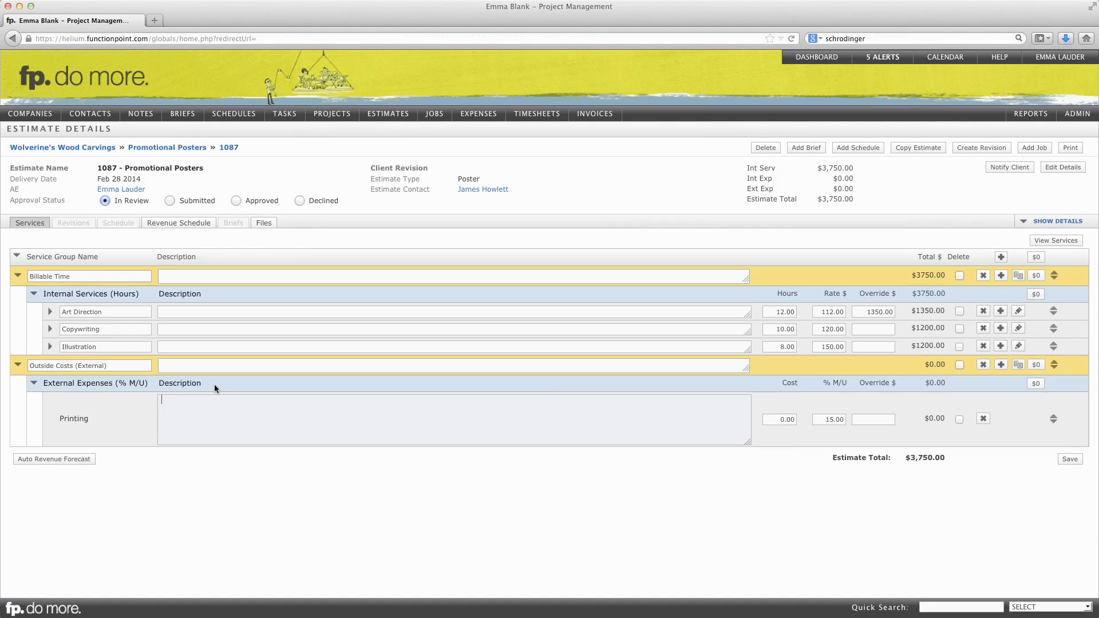
{"action": "left_click", "coordinate": [122, 312]}
{"action": "left_click_drag", "start_coordinate": [121, 312], "coordinate": [59, 329]}
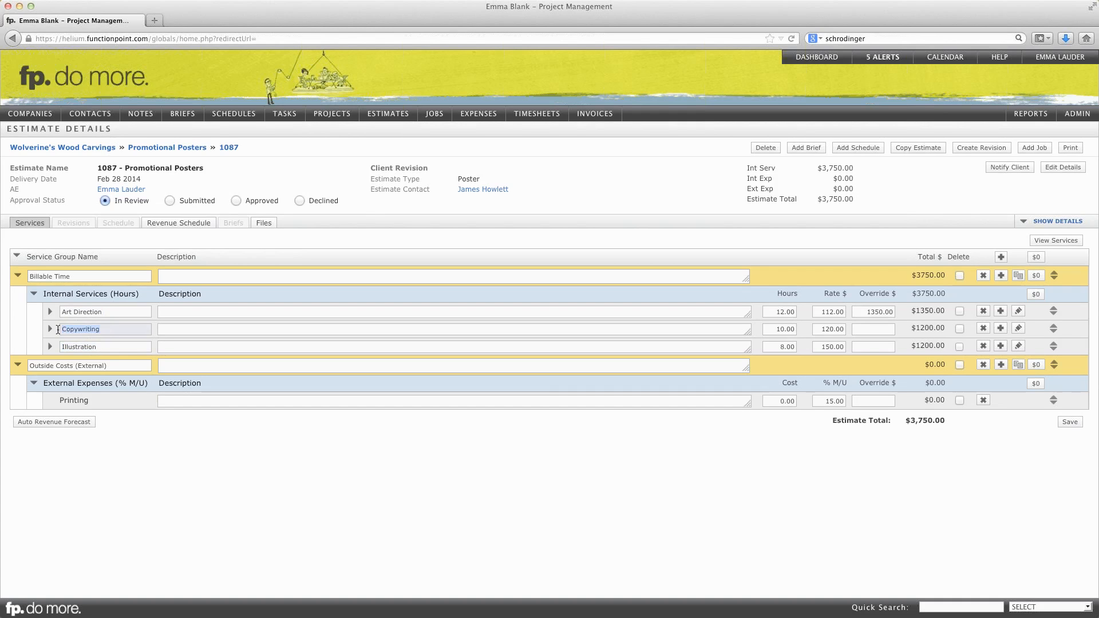
{"action": "left_click", "coordinate": [115, 310]}
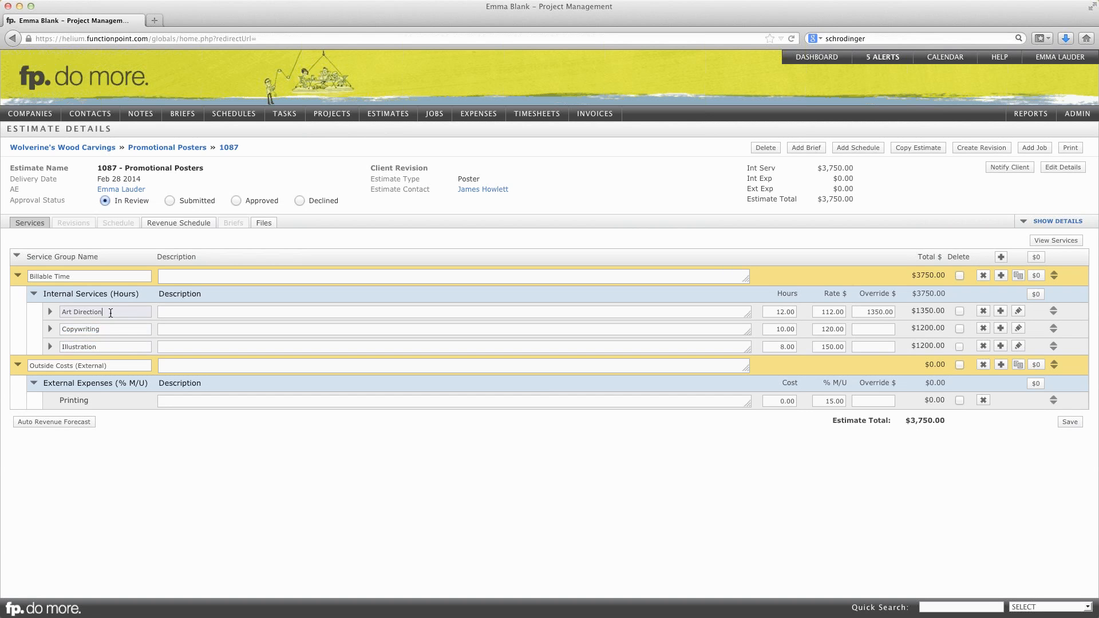
{"action": "left_click_drag", "start_coordinate": [117, 313], "coordinate": [59, 311]}
{"action": "left_click", "coordinate": [107, 330]}
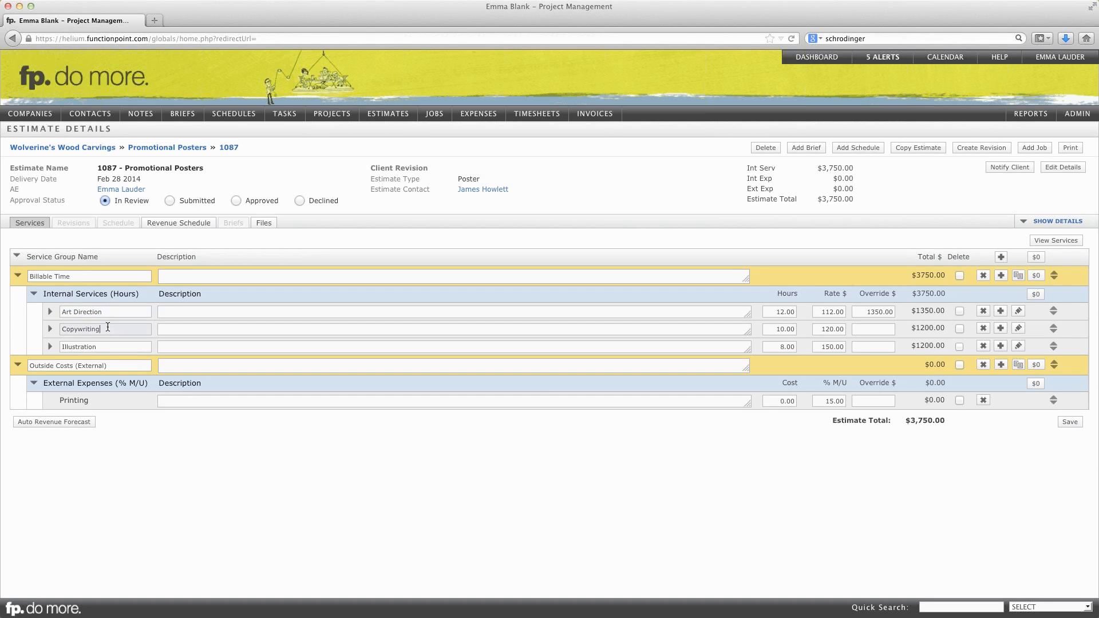
{"action": "left_click", "coordinate": [107, 345]}
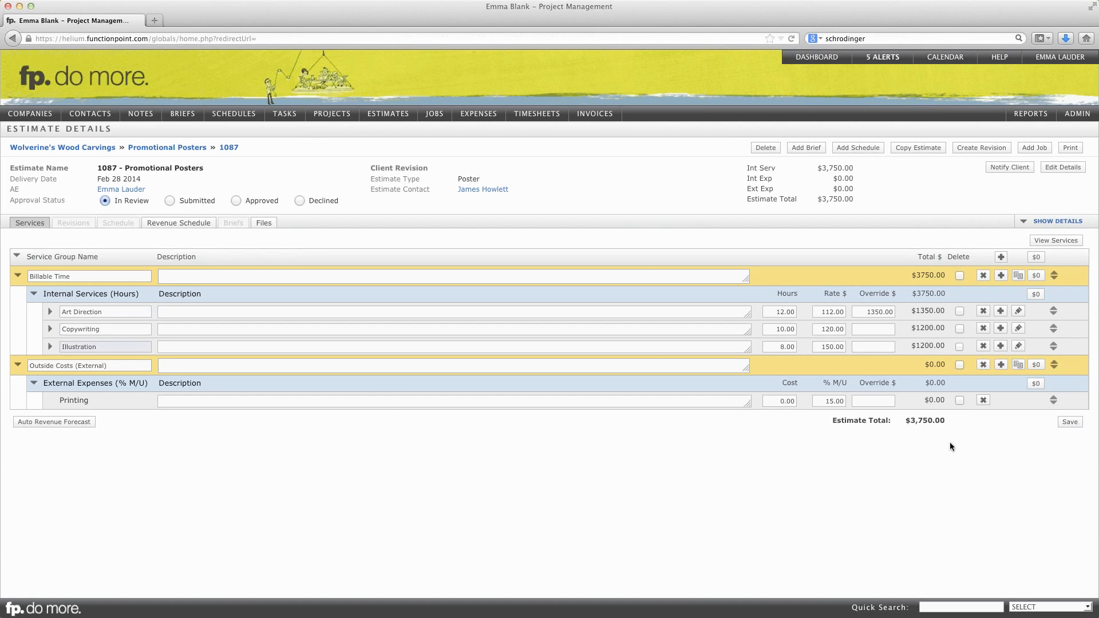
- Save the hours and override entered in the Promotional Posters estimate
{"action": "left_click", "coordinate": [1074, 424]}
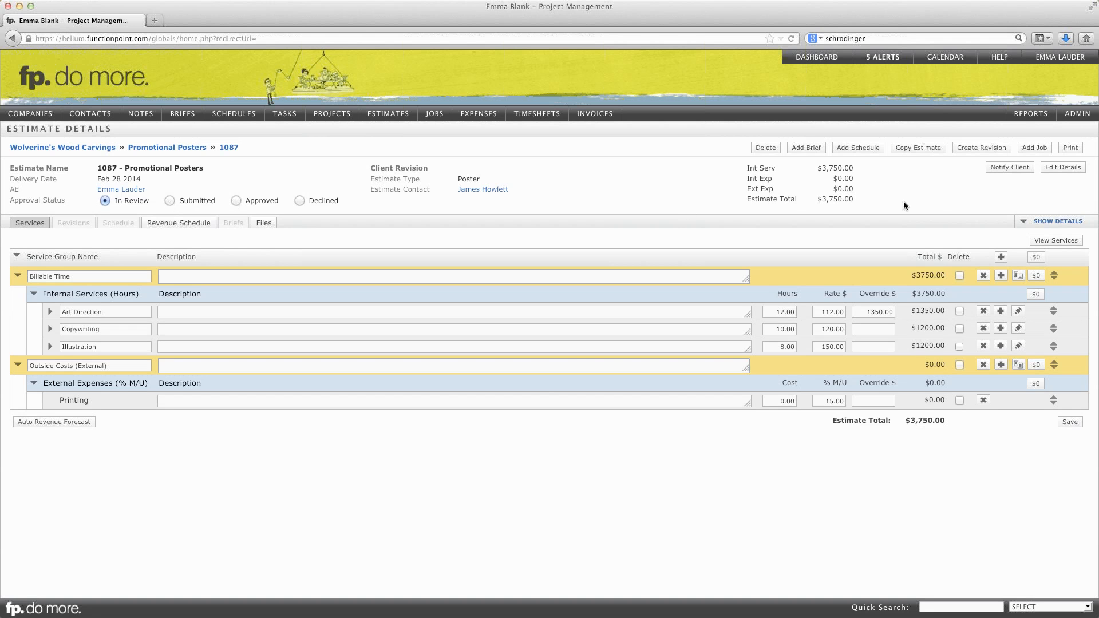
- Open the client notification for the estimate and review its email template choices and default message text
{"action": "left_click", "coordinate": [1009, 168]}
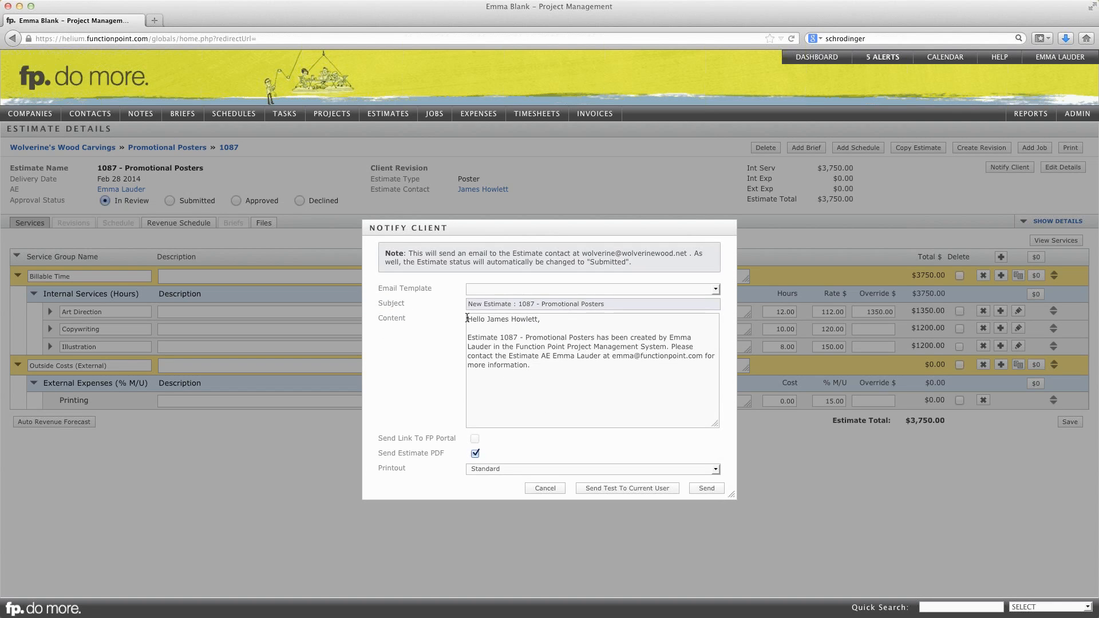
{"action": "left_click", "coordinate": [515, 289]}
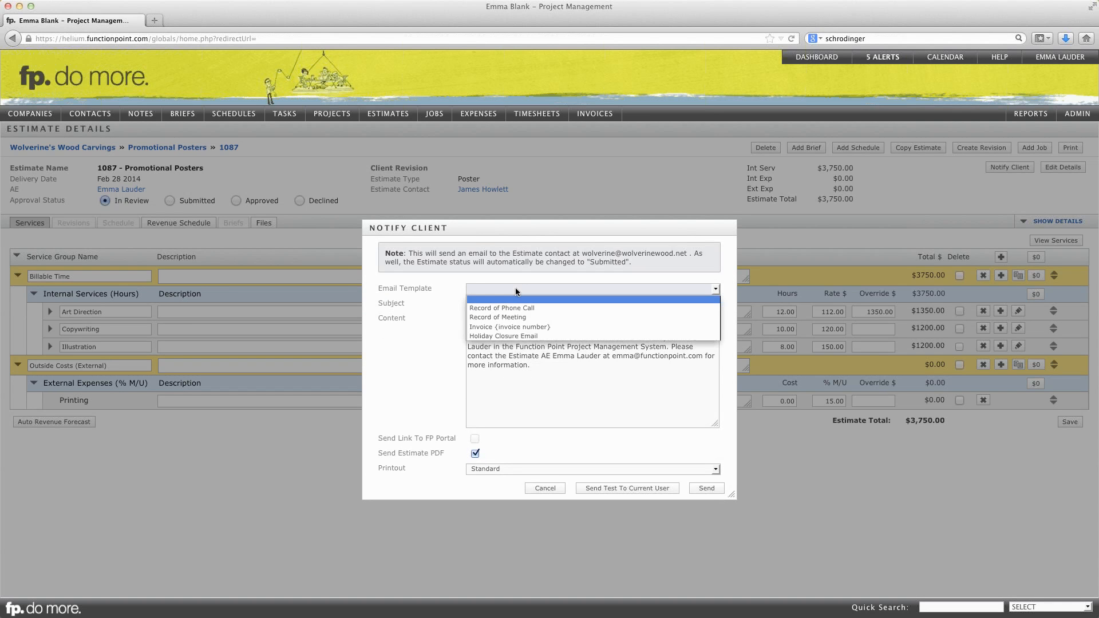
{"action": "left_click", "coordinate": [516, 290]}
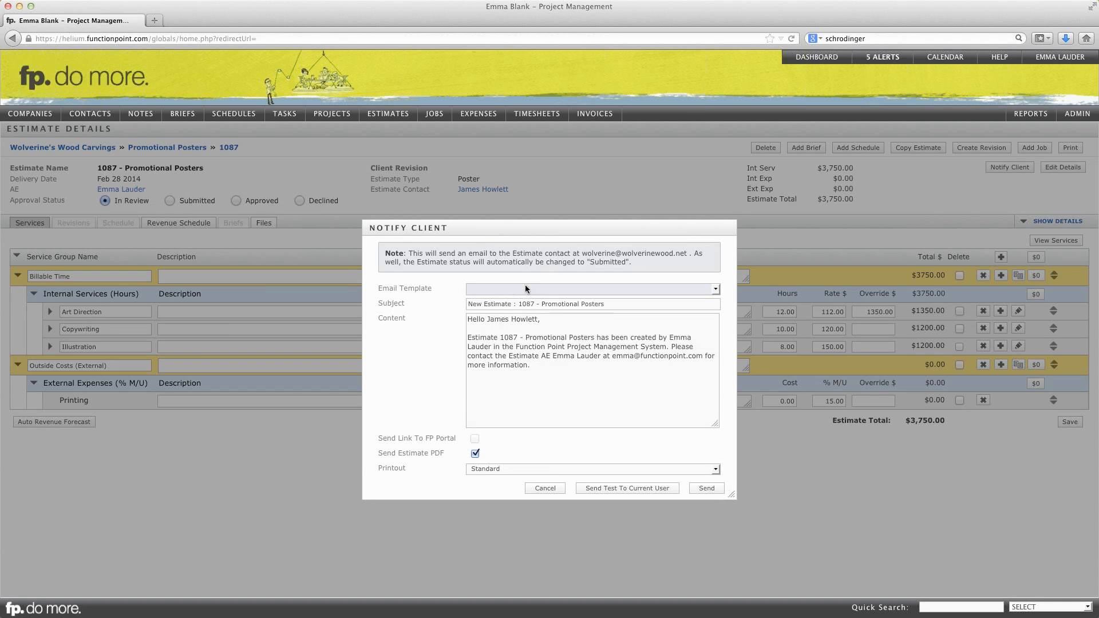
{"action": "left_click_drag", "start_coordinate": [468, 319], "coordinate": [554, 370]}
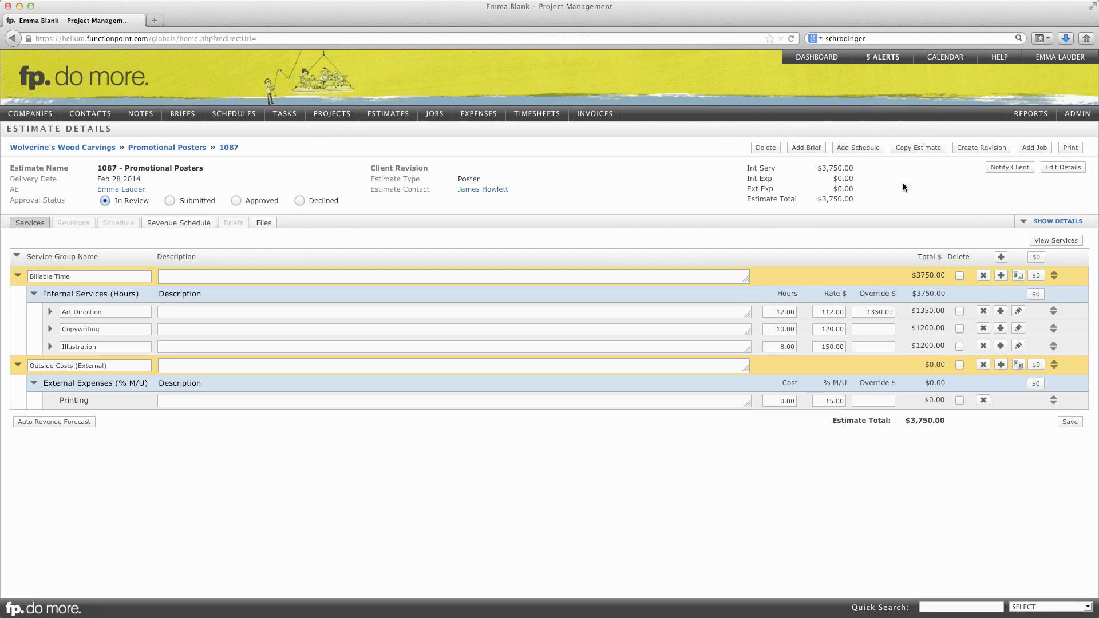
- Review the printout formats available for the Promotional Posters estimate
{"action": "left_click", "coordinate": [1070, 148]}
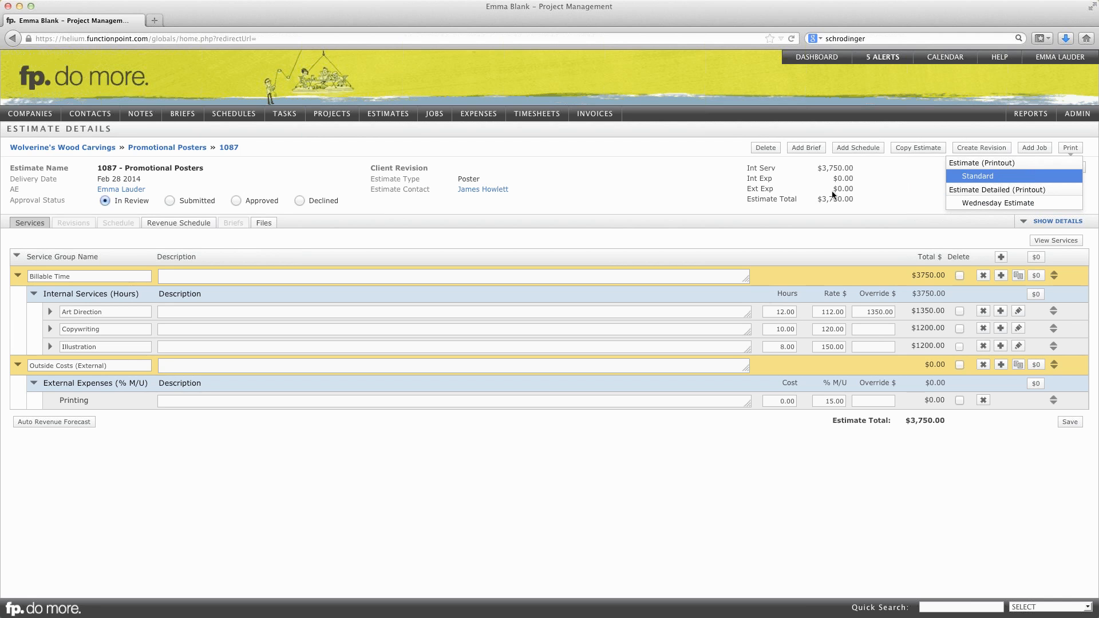
{"action": "left_click", "coordinate": [648, 172]}
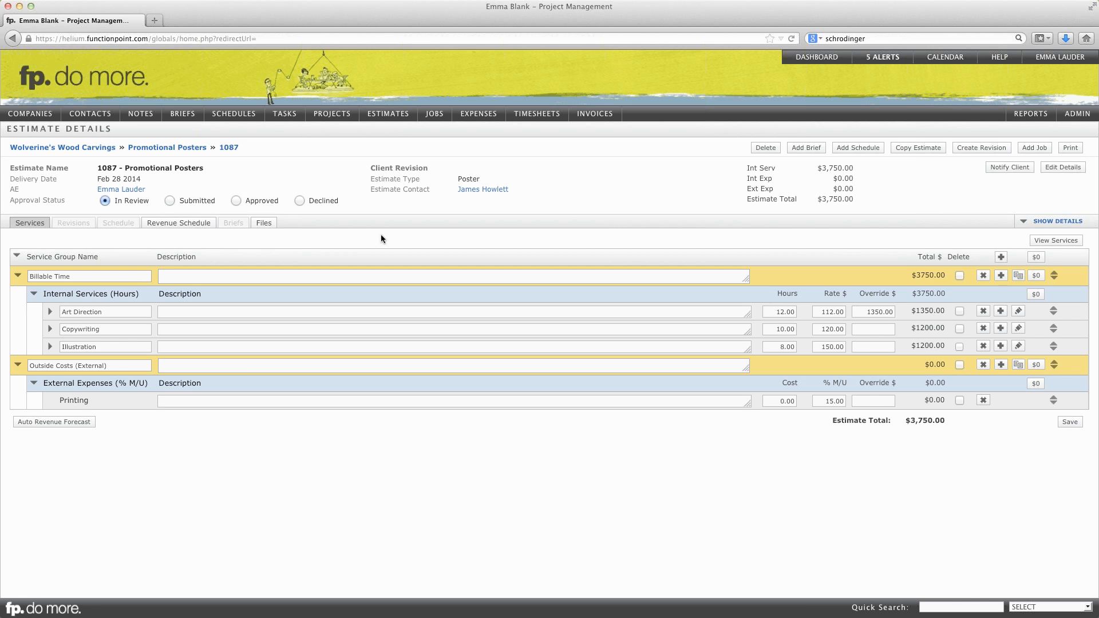
- Set the estimate's approval status to Approved and accept the notice that further changes require a revision
{"action": "left_click", "coordinate": [170, 200]}
{"action": "left_click", "coordinate": [259, 178]}
{"action": "left_click", "coordinate": [235, 200]}
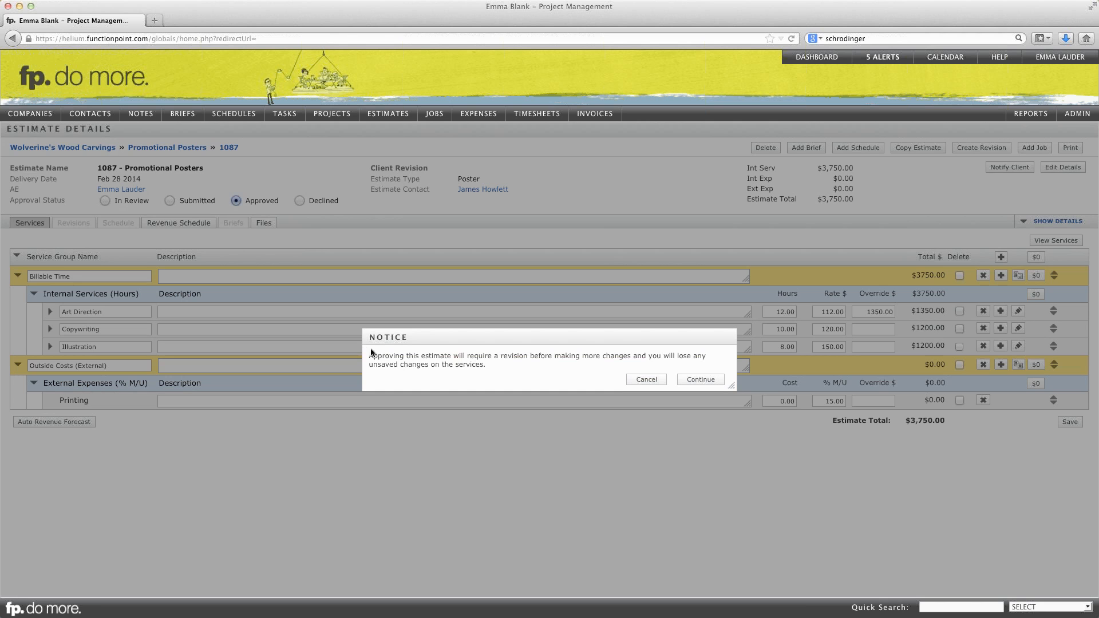
{"action": "left_click_drag", "start_coordinate": [369, 357], "coordinate": [495, 369]}
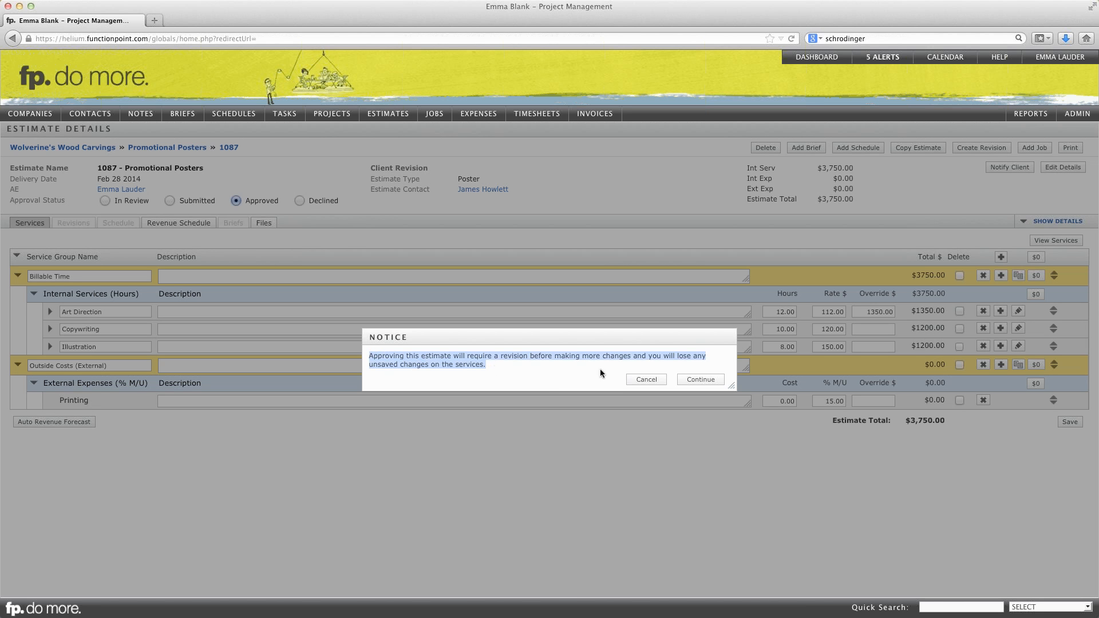
{"action": "left_click", "coordinate": [699, 381]}
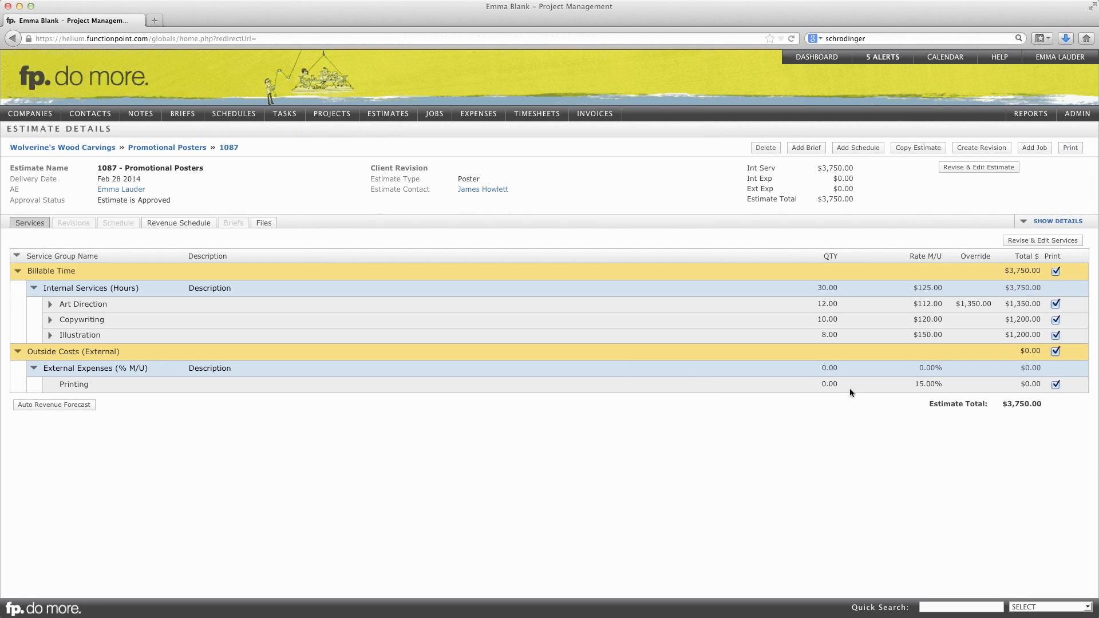
- Create an editable revision of the approved estimate for changing its services
{"action": "left_click", "coordinate": [1033, 241]}
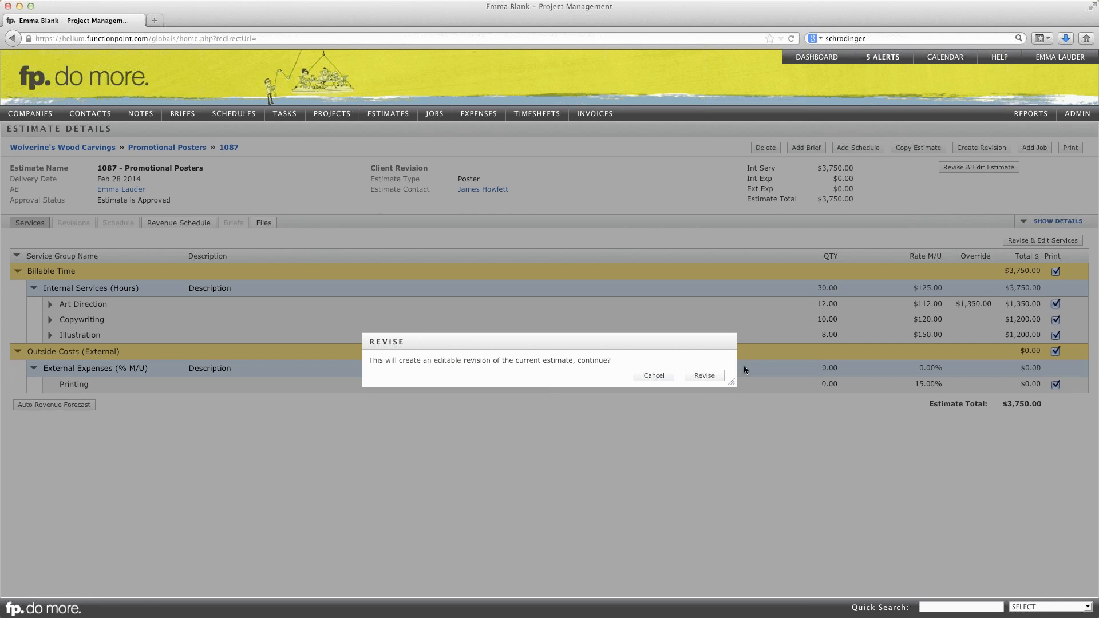
{"action": "left_click", "coordinate": [702, 377]}
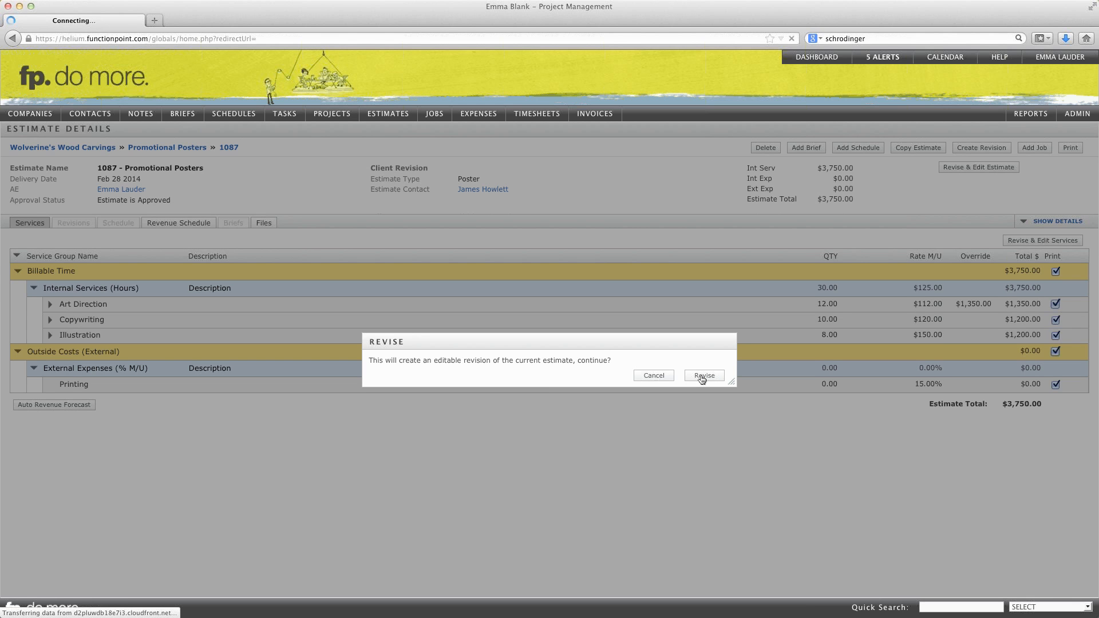
{"action": "left_click", "coordinate": [702, 377]}
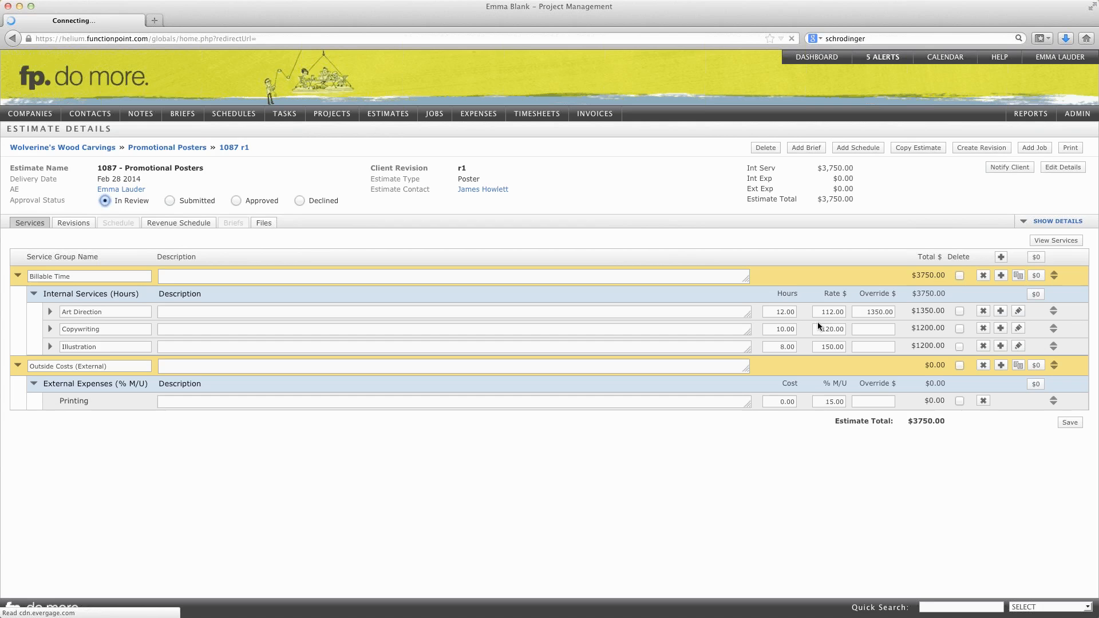
- Set the Printing cost to 1100 under the external expenses and save the revised estimate services
{"action": "left_click_drag", "start_coordinate": [777, 400], "coordinate": [815, 401]}
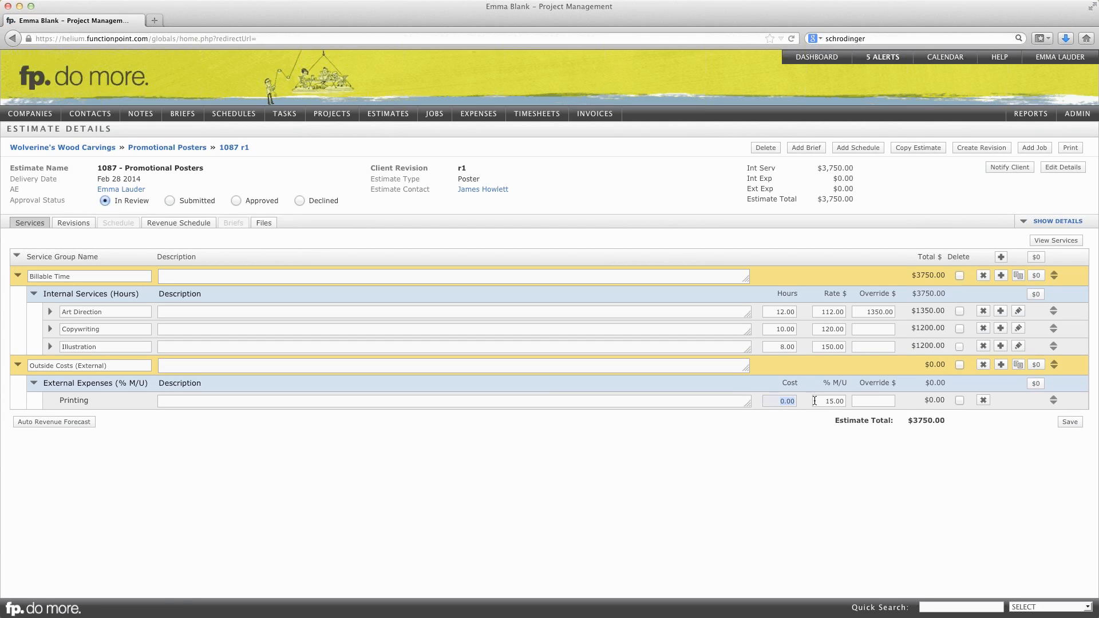
{"action": "type", "text": "1100"}
{"action": "left_click", "coordinate": [988, 458]}
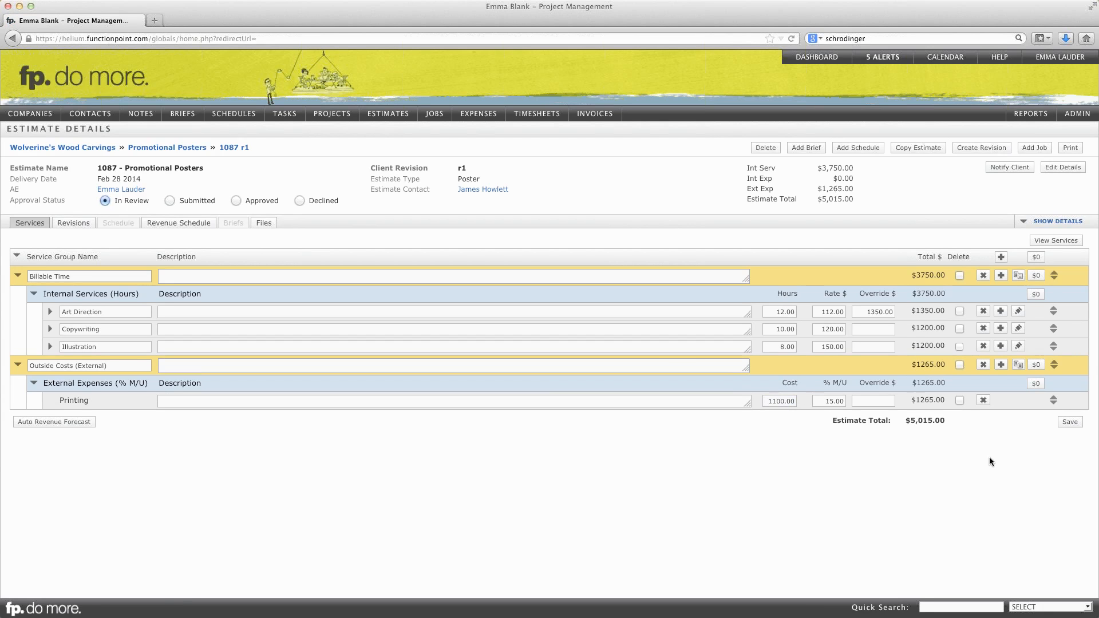
{"action": "left_click", "coordinate": [1069, 423]}
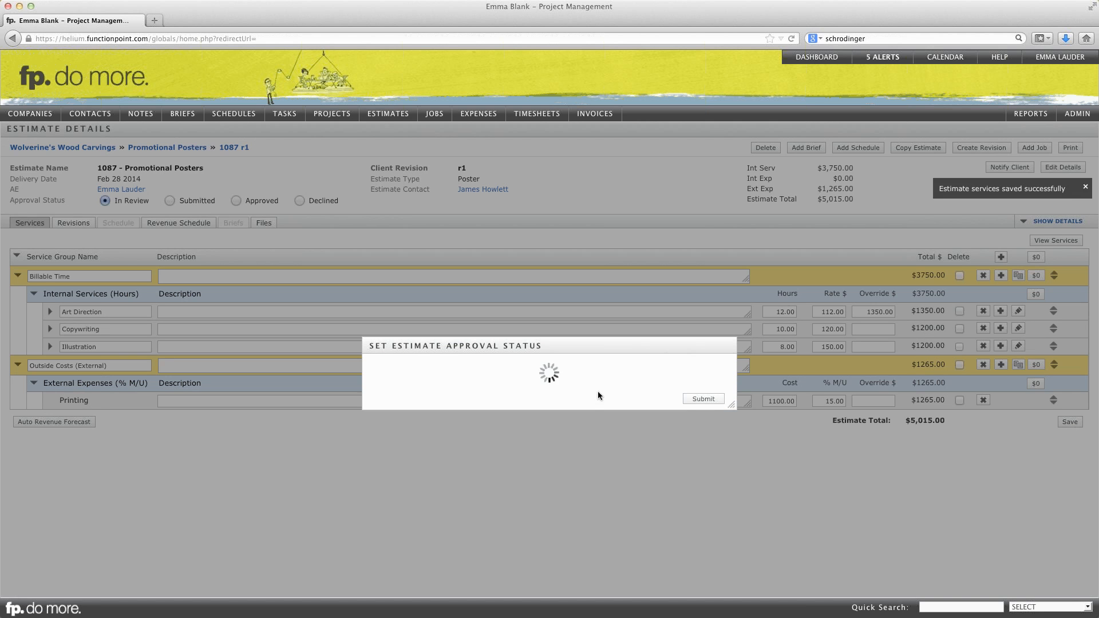
- Approve the revised estimate and check its list of revisions before returning to the services
{"action": "left_click", "coordinate": [703, 400]}
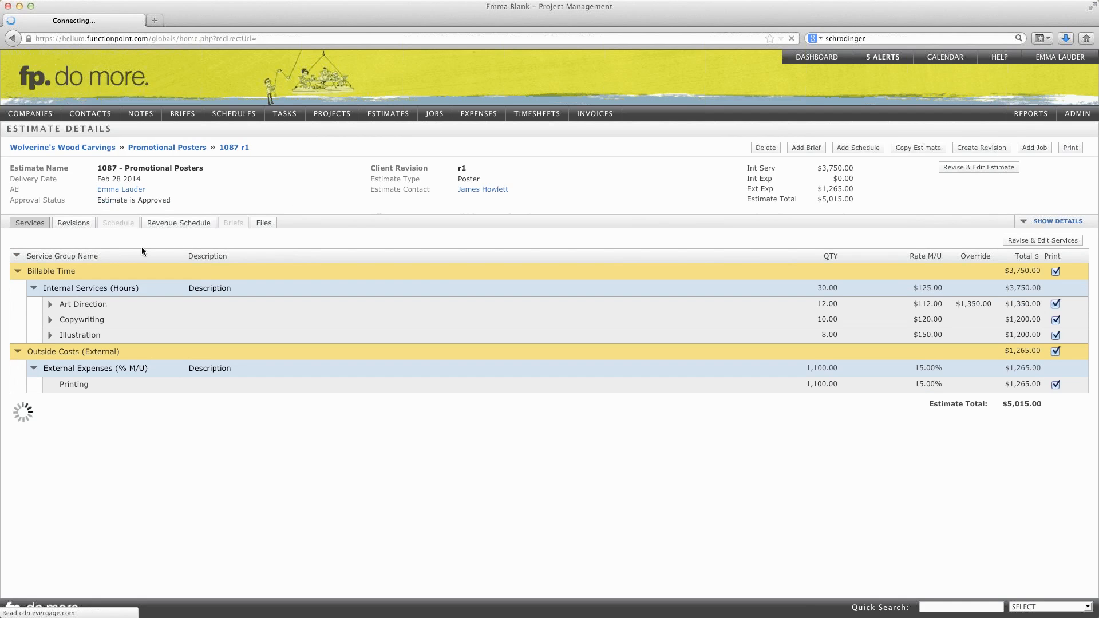
{"action": "left_click", "coordinate": [74, 224]}
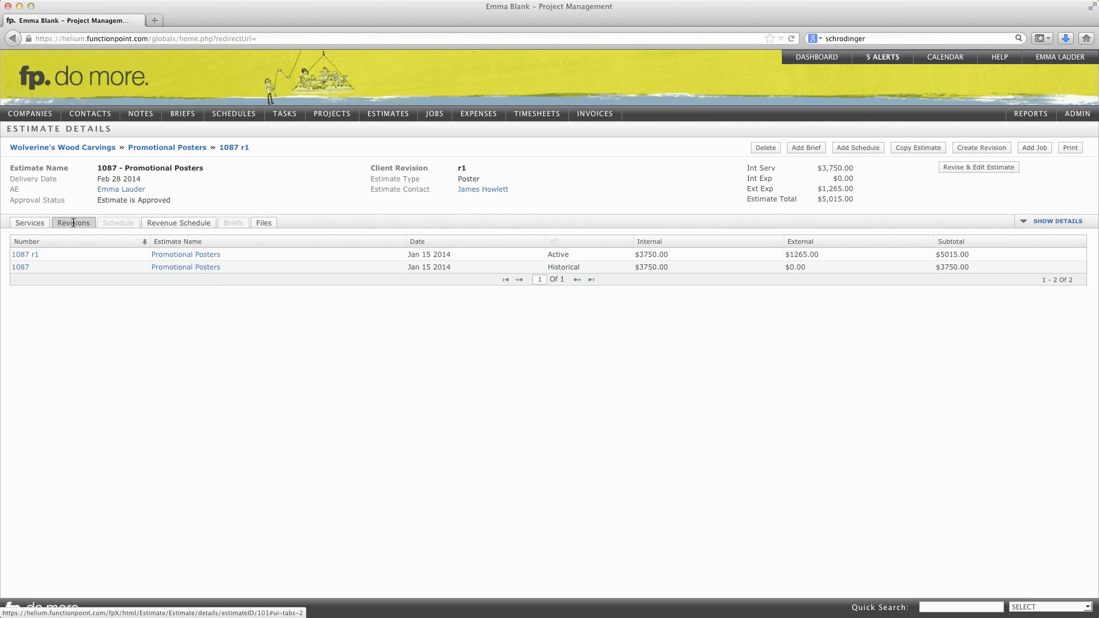
{"action": "left_click", "coordinate": [32, 222]}
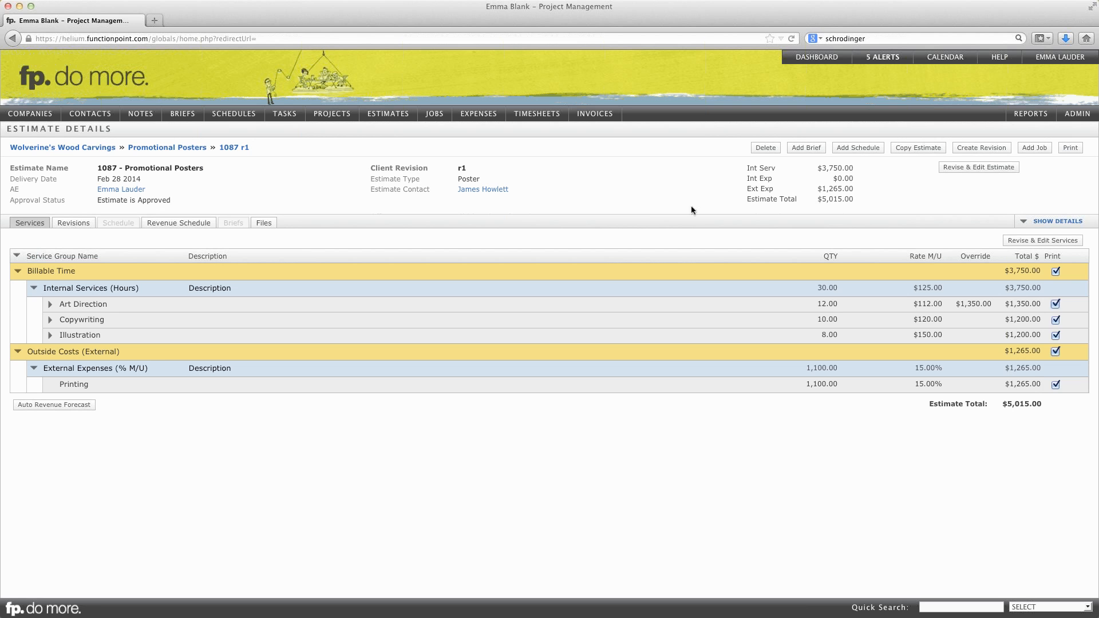
- Create a job from the approved estimate and review the new job's description and summary figures
{"action": "left_click", "coordinate": [1035, 150]}
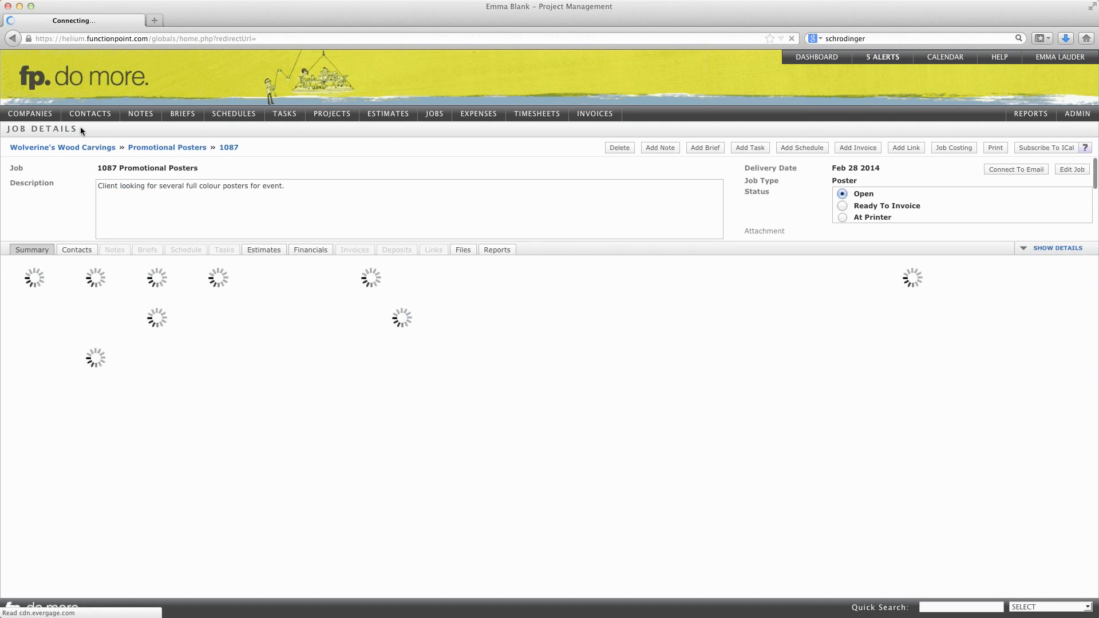
{"action": "left_click_drag", "start_coordinate": [80, 126], "coordinate": [4, 128]}
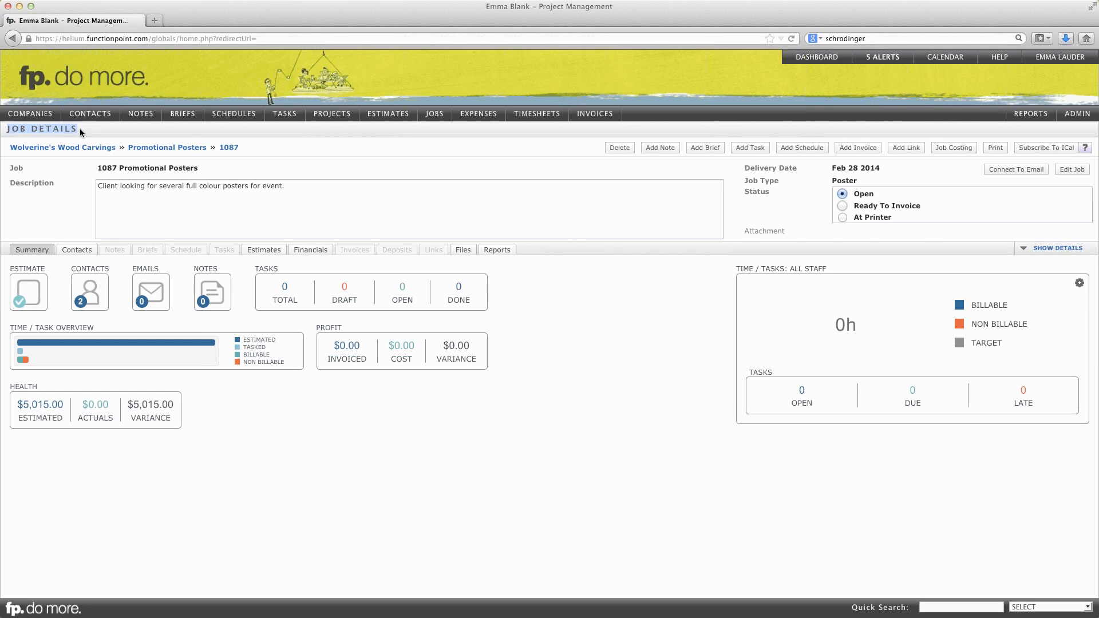
{"action": "left_click", "coordinate": [229, 198]}
{"action": "left_click_drag", "start_coordinate": [292, 188], "coordinate": [98, 188]}
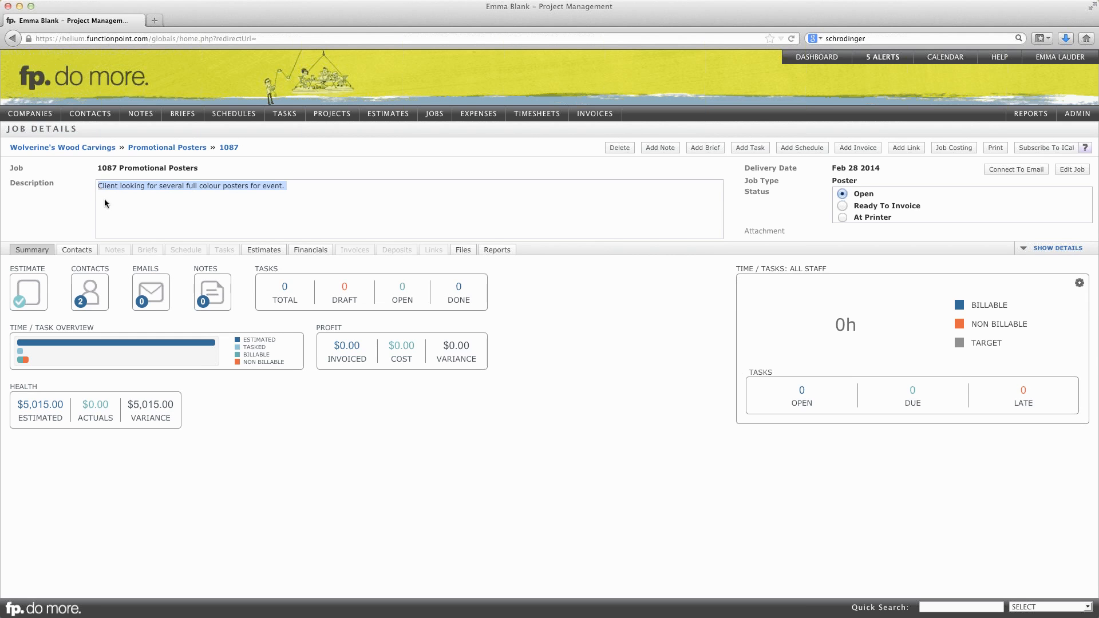
{"action": "left_click", "coordinate": [106, 203]}
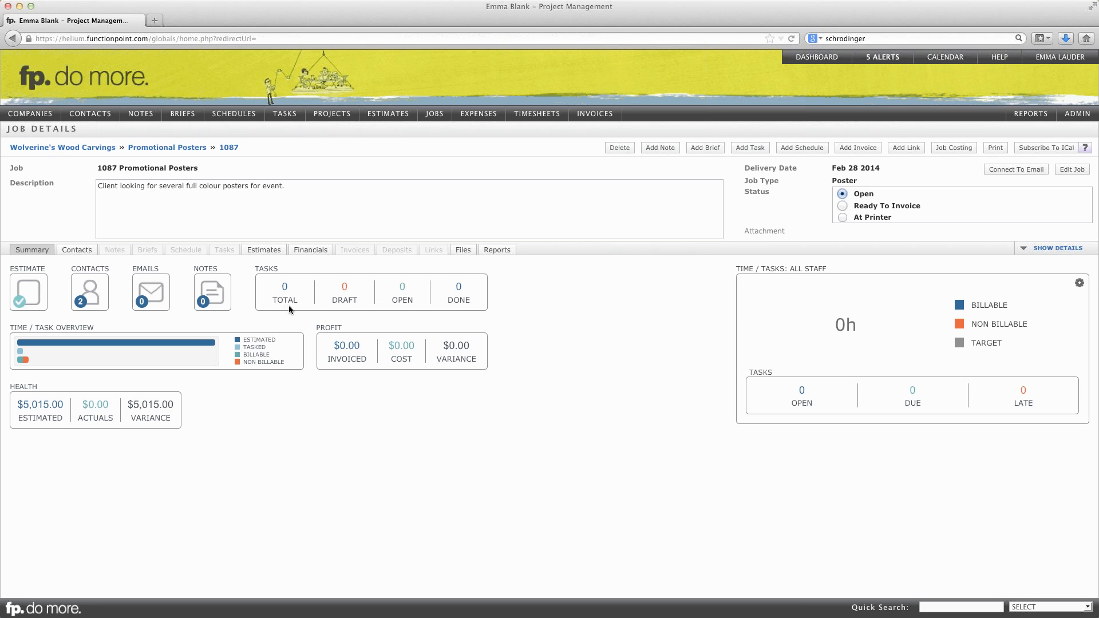
{"action": "mouse_move", "coordinate": [131, 346]}
{"action": "mouse_move", "coordinate": [41, 384]}
- Look through the job's contacts, estimates, financials and available reports
{"action": "left_click", "coordinate": [78, 252]}
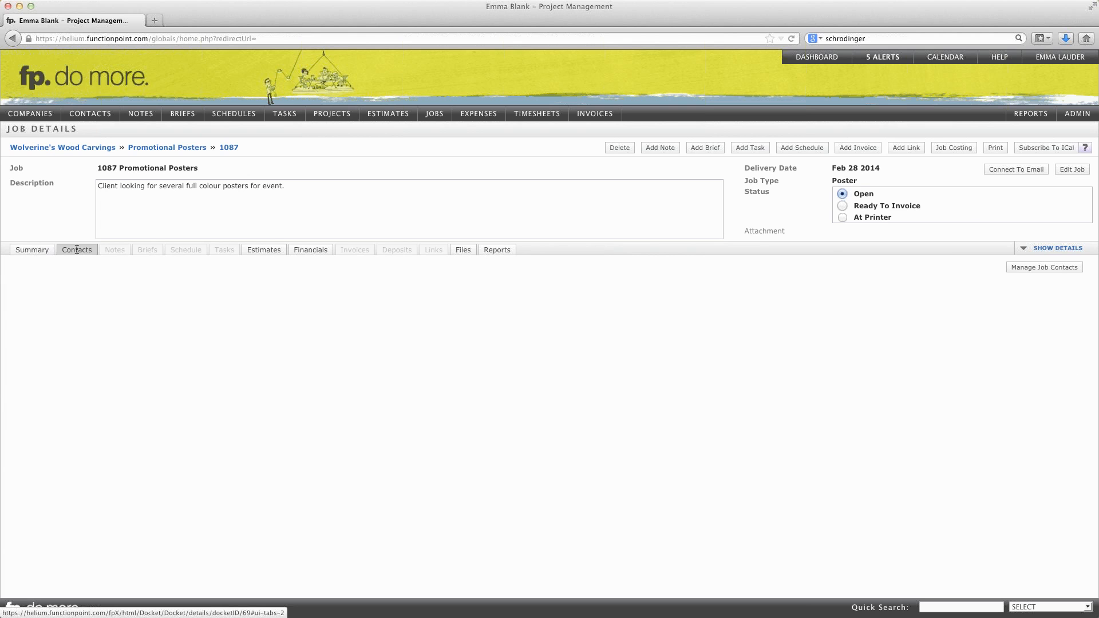
{"action": "left_click", "coordinate": [260, 250]}
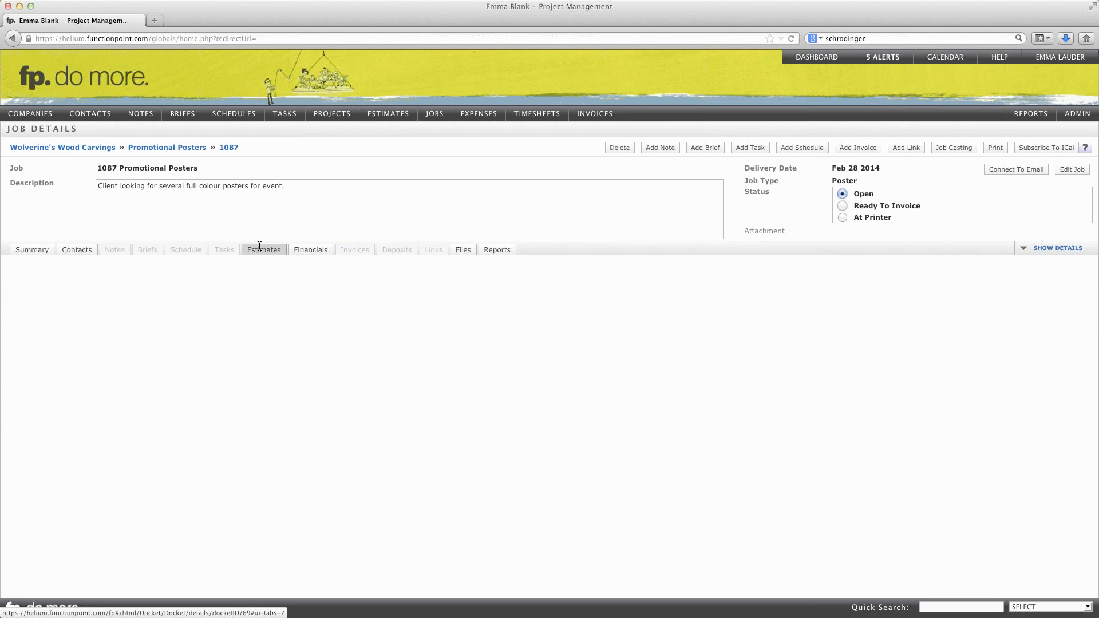
{"action": "left_click", "coordinate": [309, 252]}
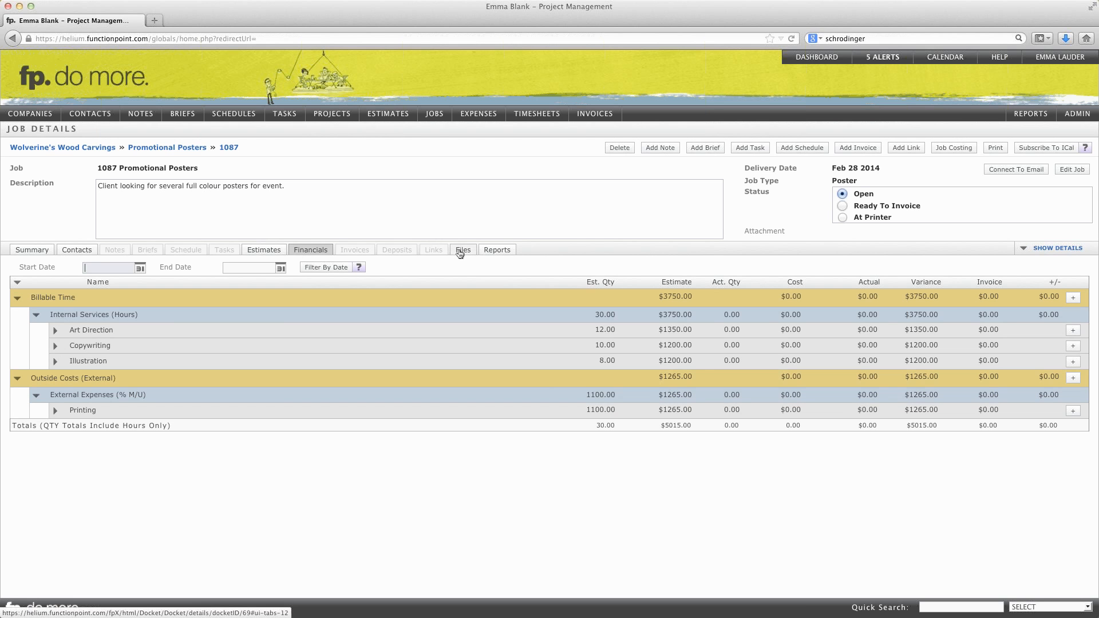
{"action": "left_click", "coordinate": [498, 250]}
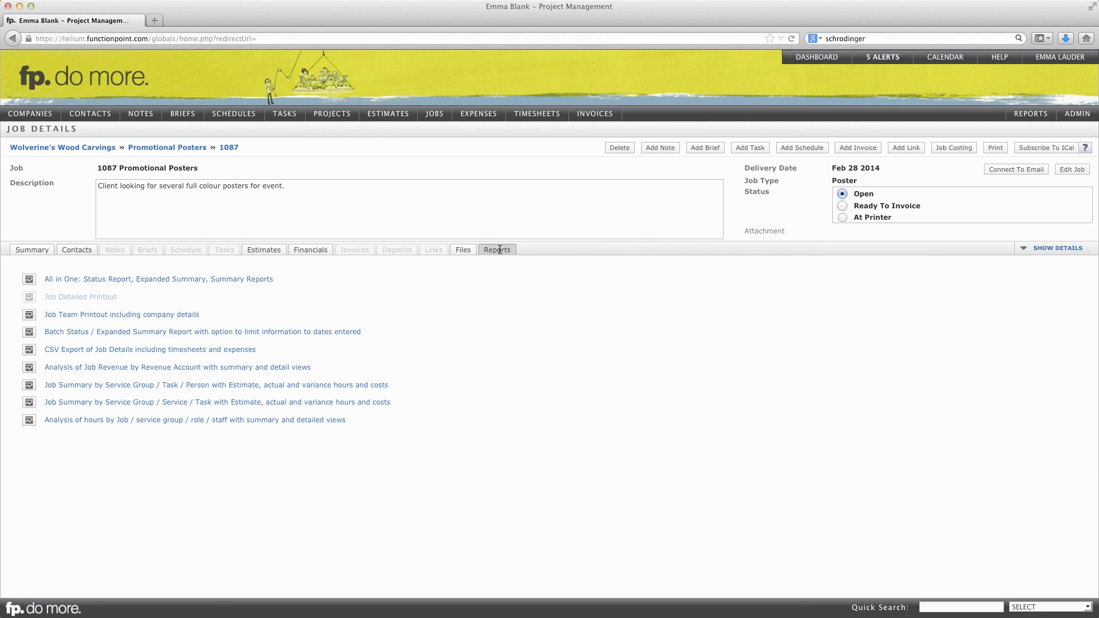
- From the dashboard, log a timesheet of 1 hour for Copywriting against the Promotional Posters job
{"action": "left_click", "coordinate": [815, 57]}
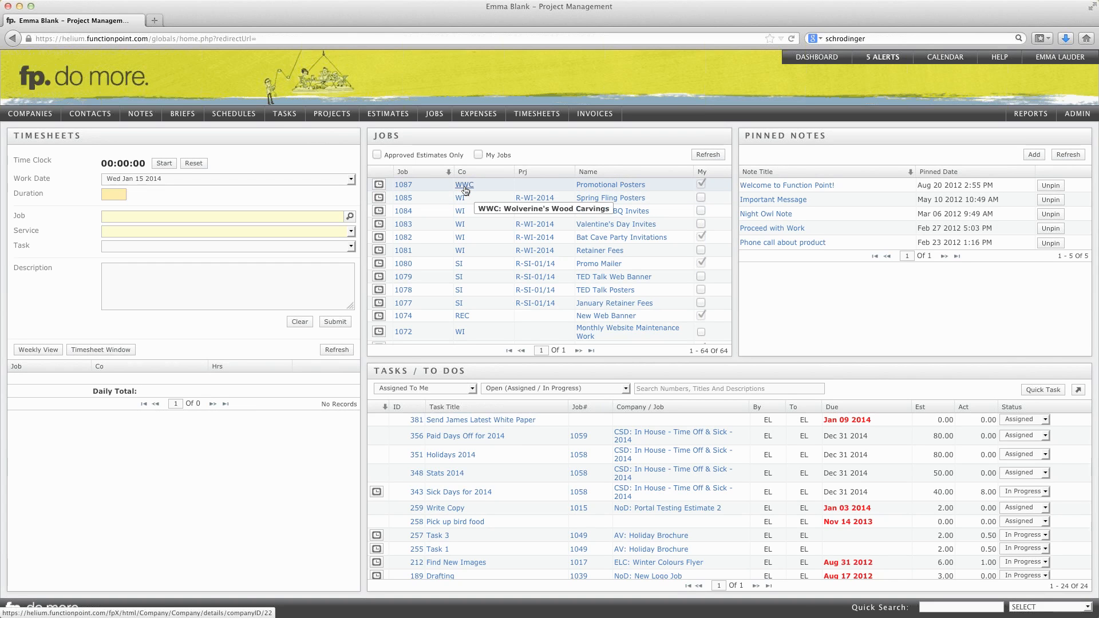
{"action": "left_click", "coordinate": [379, 186]}
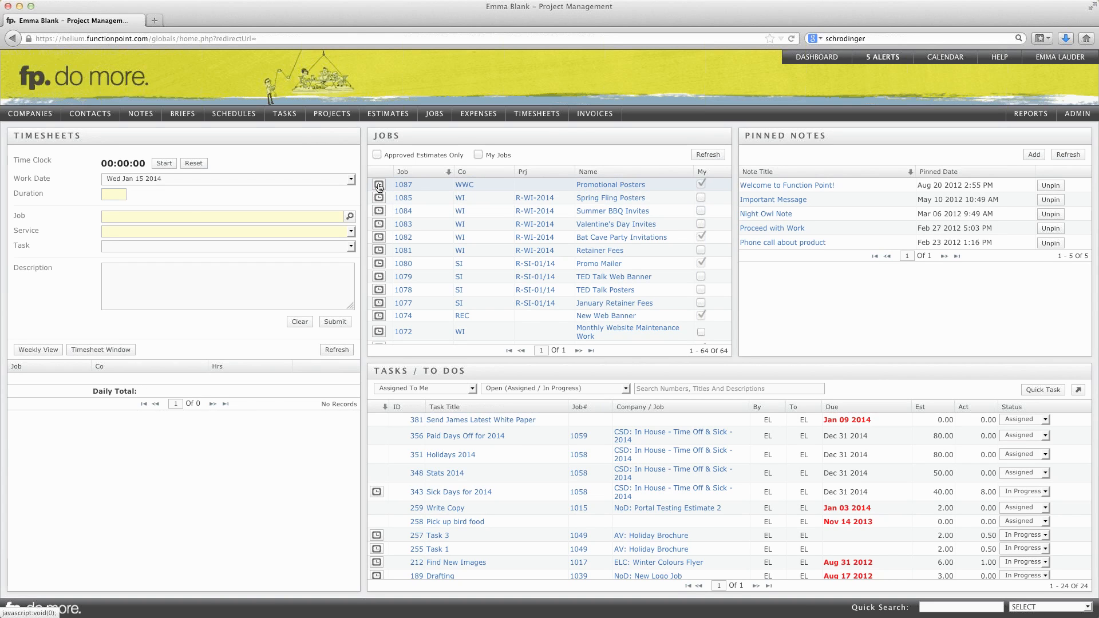
{"action": "left_click", "coordinate": [115, 192]}
{"action": "type", "text": "1"}
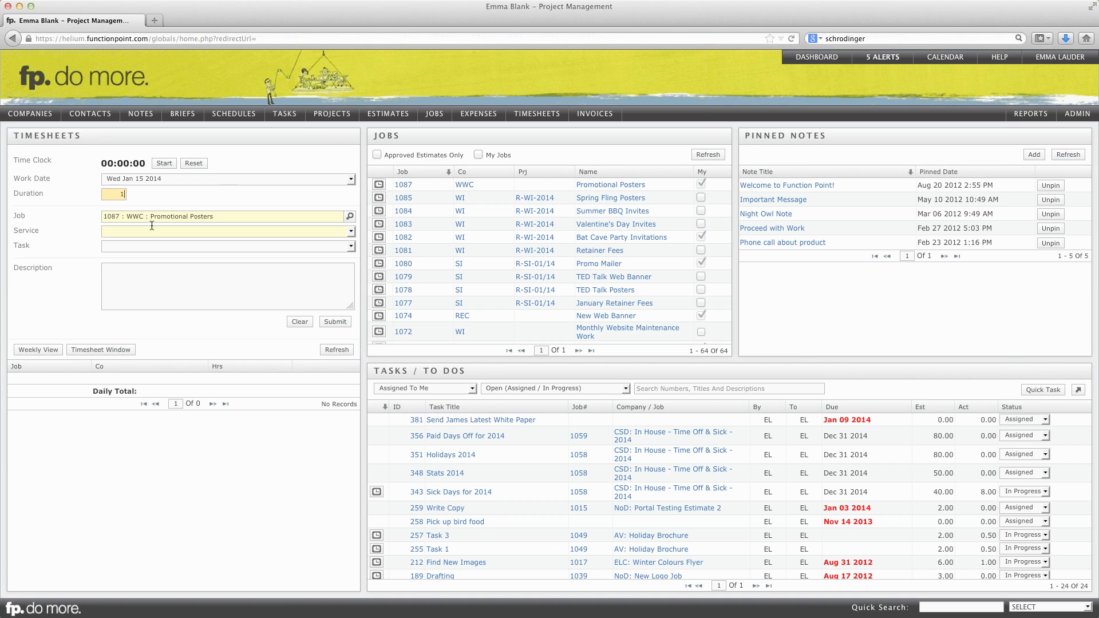
{"action": "left_click", "coordinate": [156, 233]}
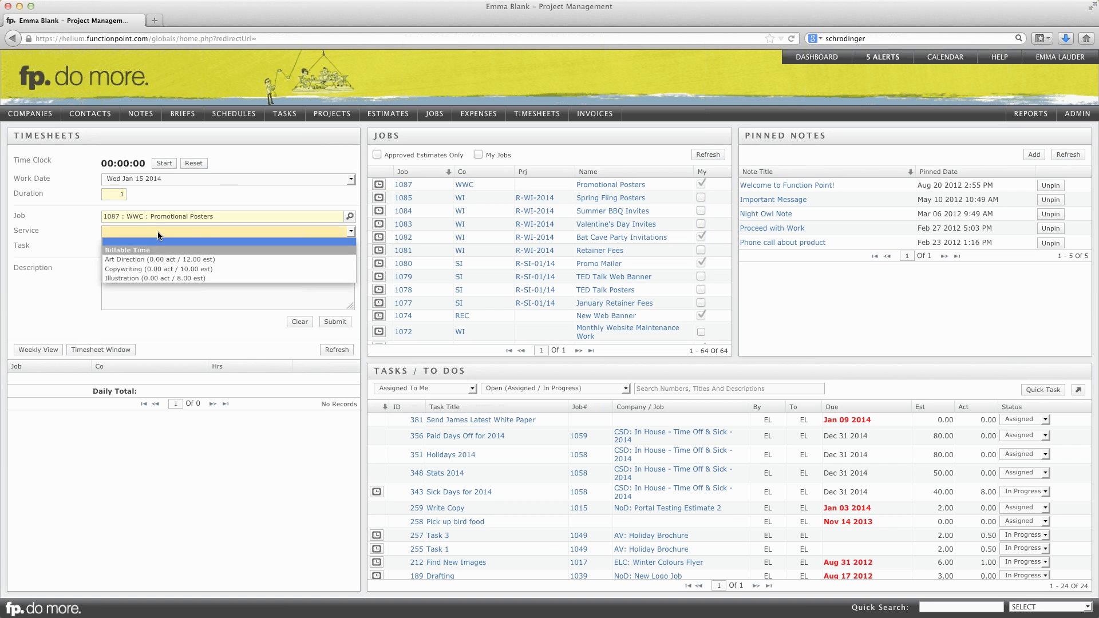
{"action": "left_click", "coordinate": [163, 261]}
{"action": "left_click", "coordinate": [145, 278]}
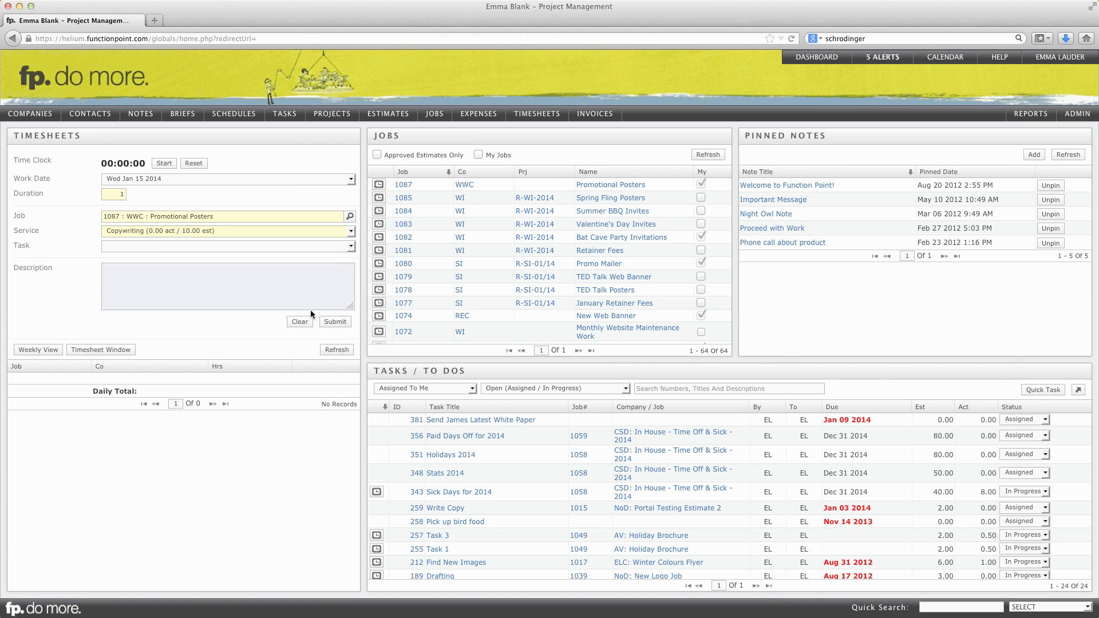
{"action": "left_click", "coordinate": [334, 322]}
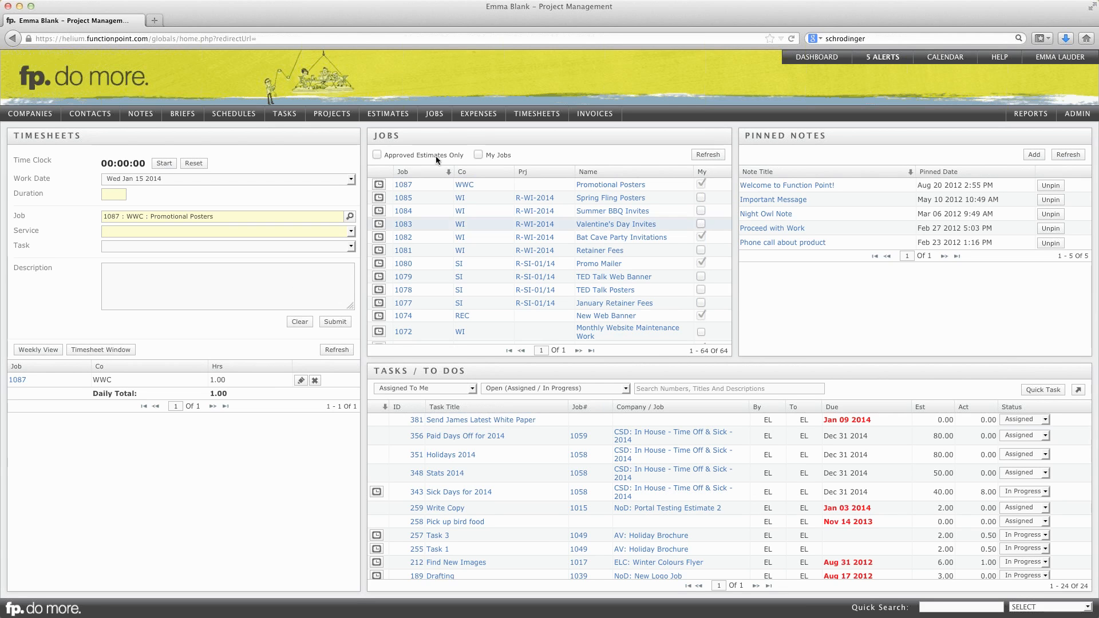
- Open the Promotional Posters job from the dashboard's job list and start a new task titled "Initial Sketches"
{"action": "mouse_move", "coordinate": [434, 118]}
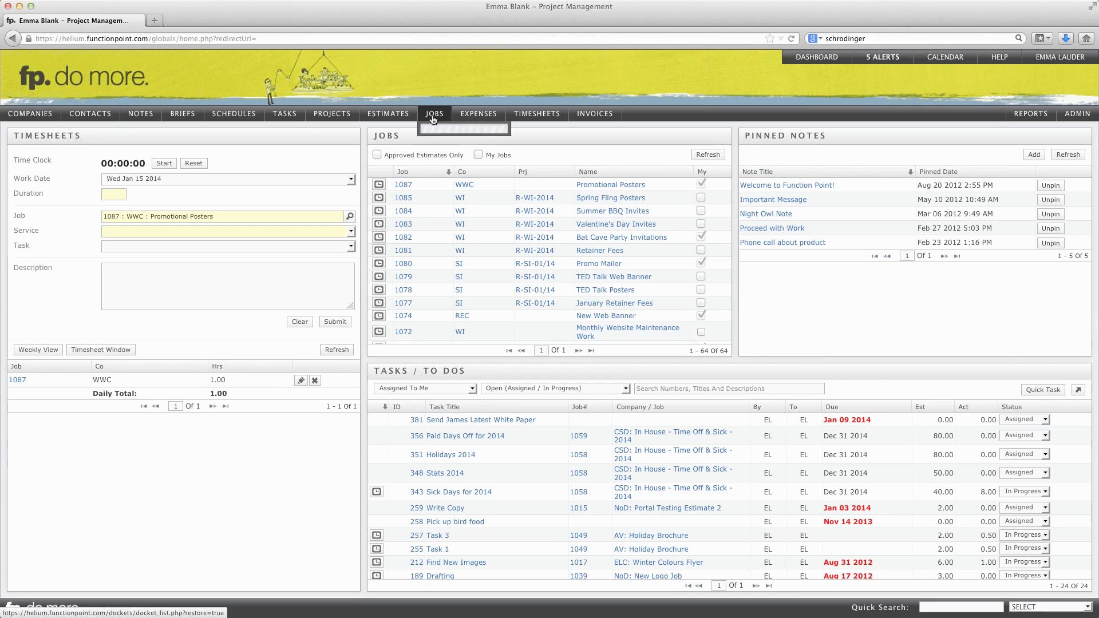
{"action": "mouse_move", "coordinate": [440, 143]}
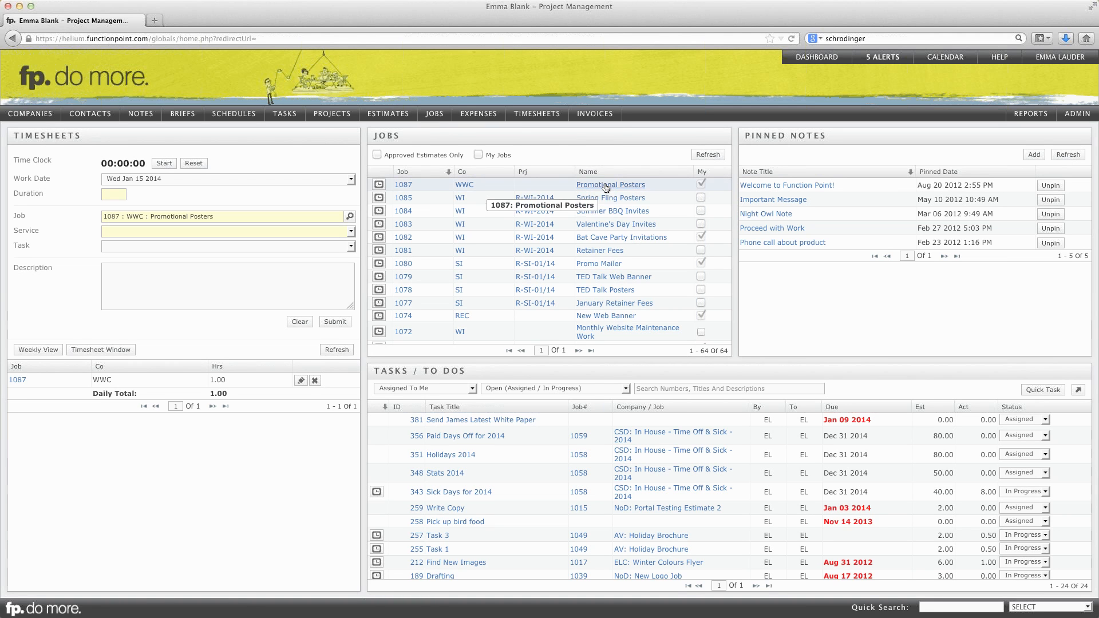
{"action": "left_click", "coordinate": [606, 186]}
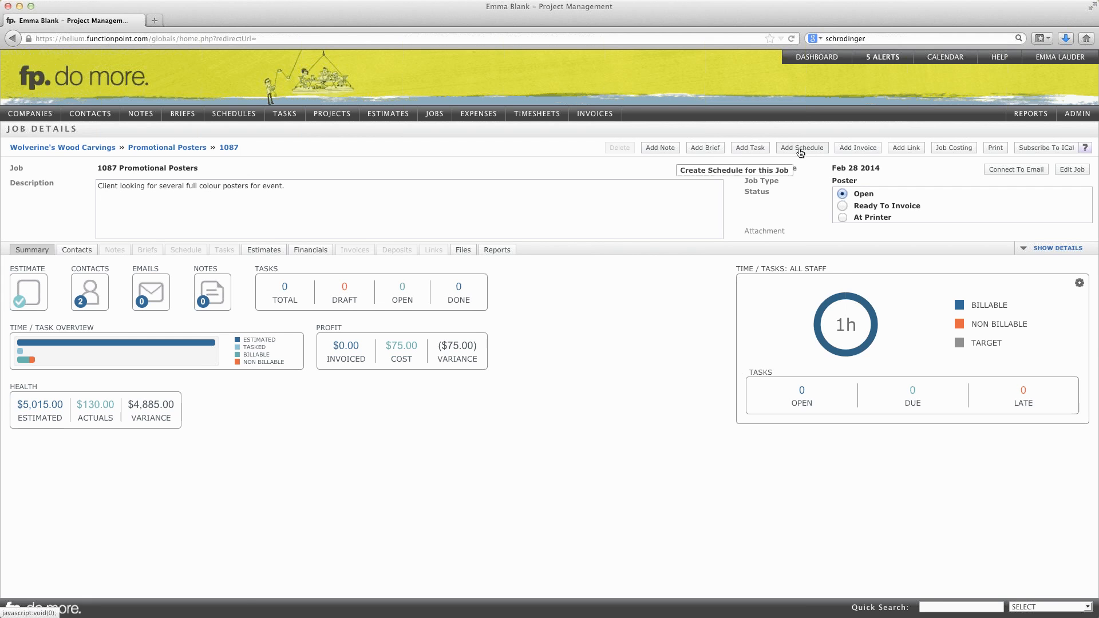
{"action": "left_click", "coordinate": [754, 150]}
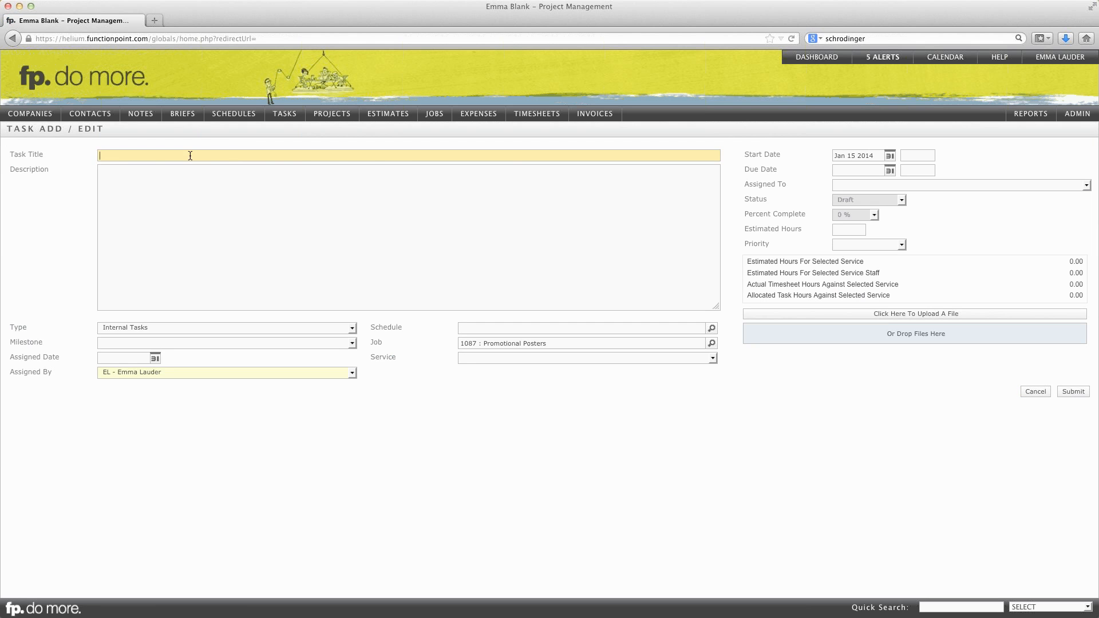
{"action": "type", "text": "Initial Sket"}
{"action": "key", "text": "BackSpace"}
{"action": "key", "text": "BackSpace"}
{"action": "left_click", "coordinate": [194, 194]}
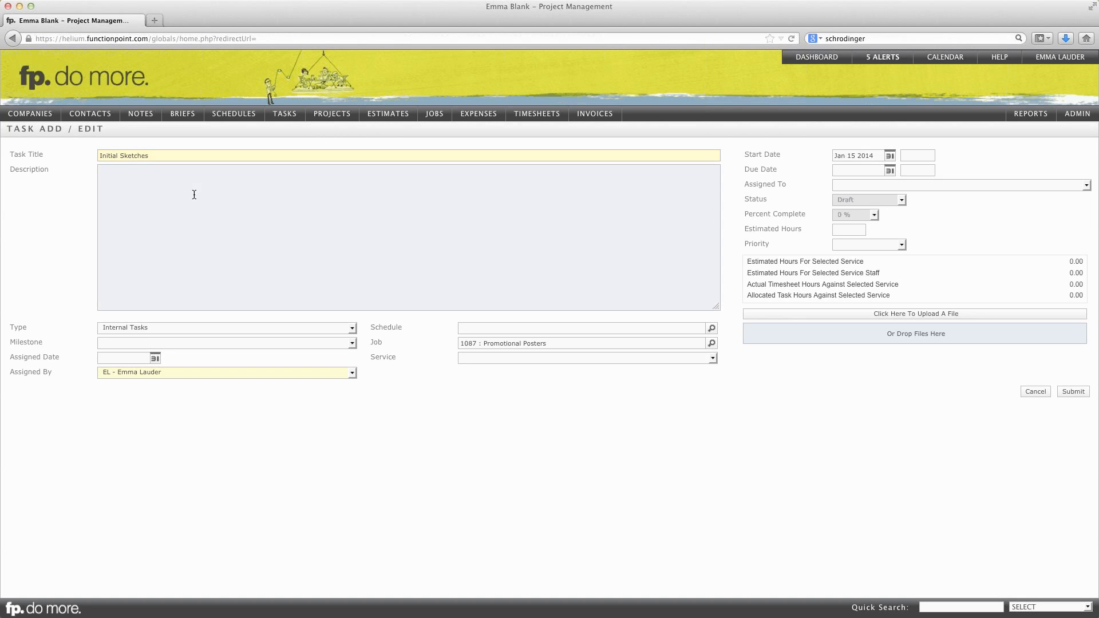
- Describe the task as "First drafts need to be done." and set its due date to Jan 17 2014
{"action": "type", "text": "First drafts need to be done."}
{"action": "left_click", "coordinate": [890, 170]}
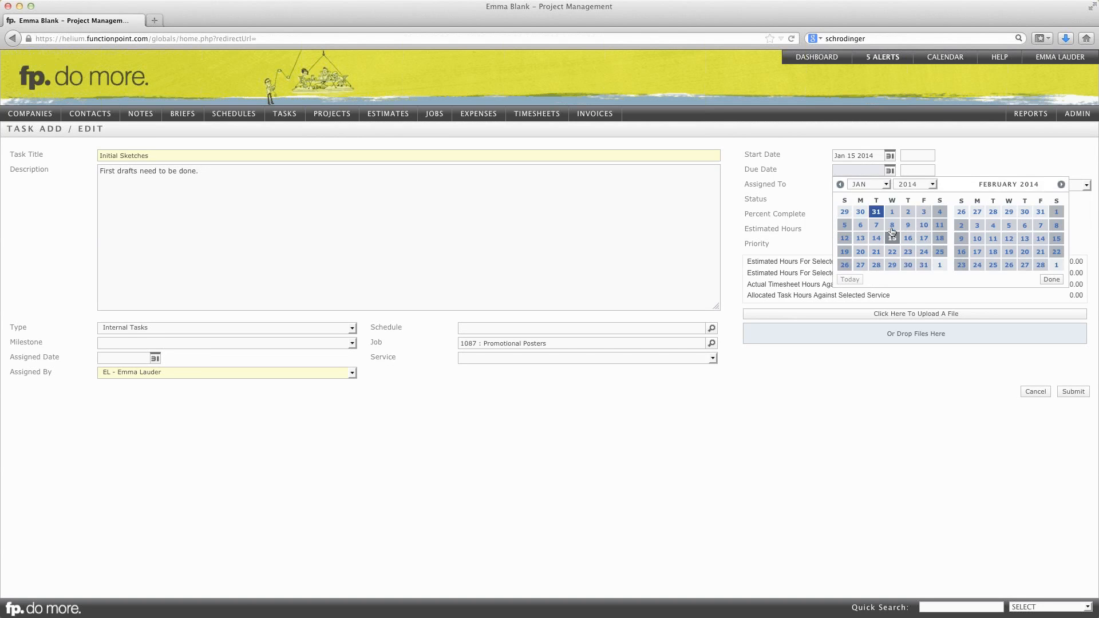
{"action": "left_click", "coordinate": [923, 238]}
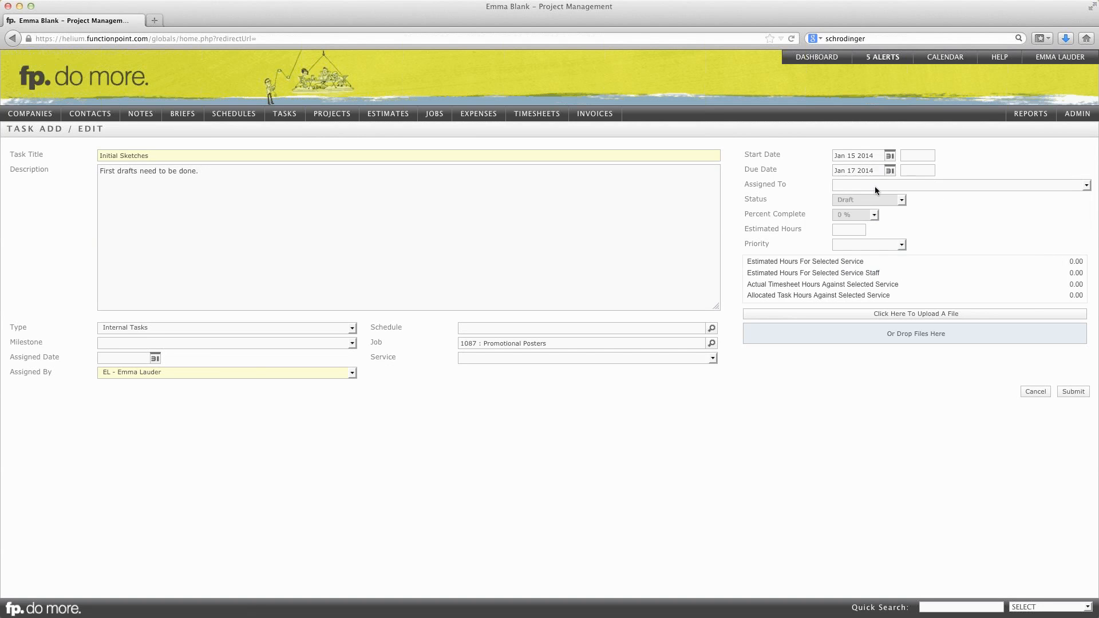
- Assign the task to the junior designer with 1.25 estimated hours and submit it
{"action": "left_click", "coordinate": [876, 185]}
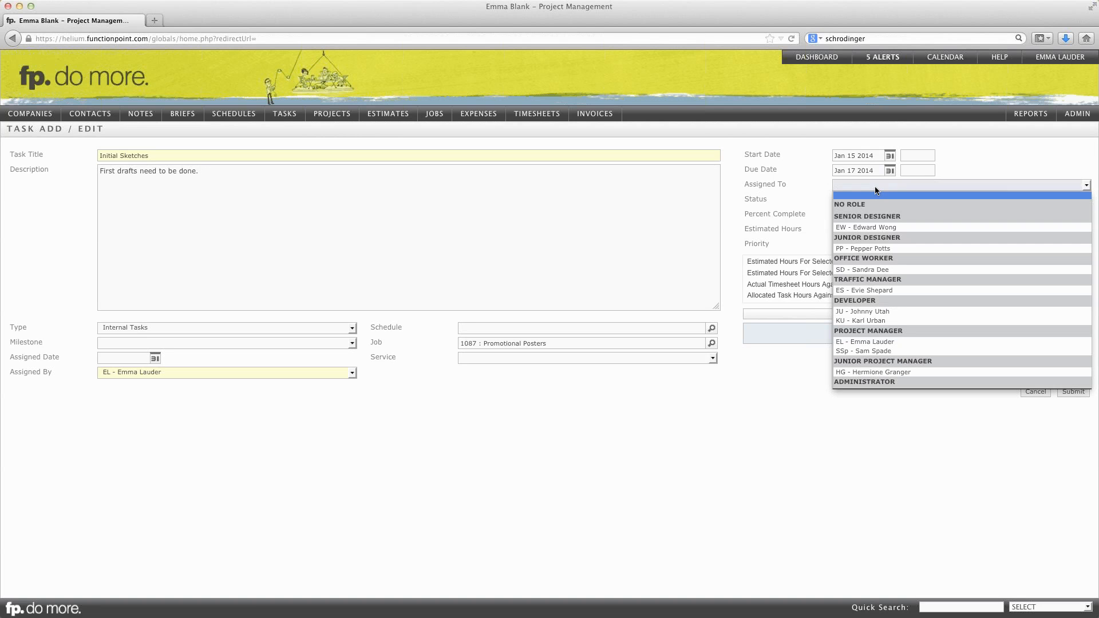
{"action": "left_click", "coordinate": [860, 249]}
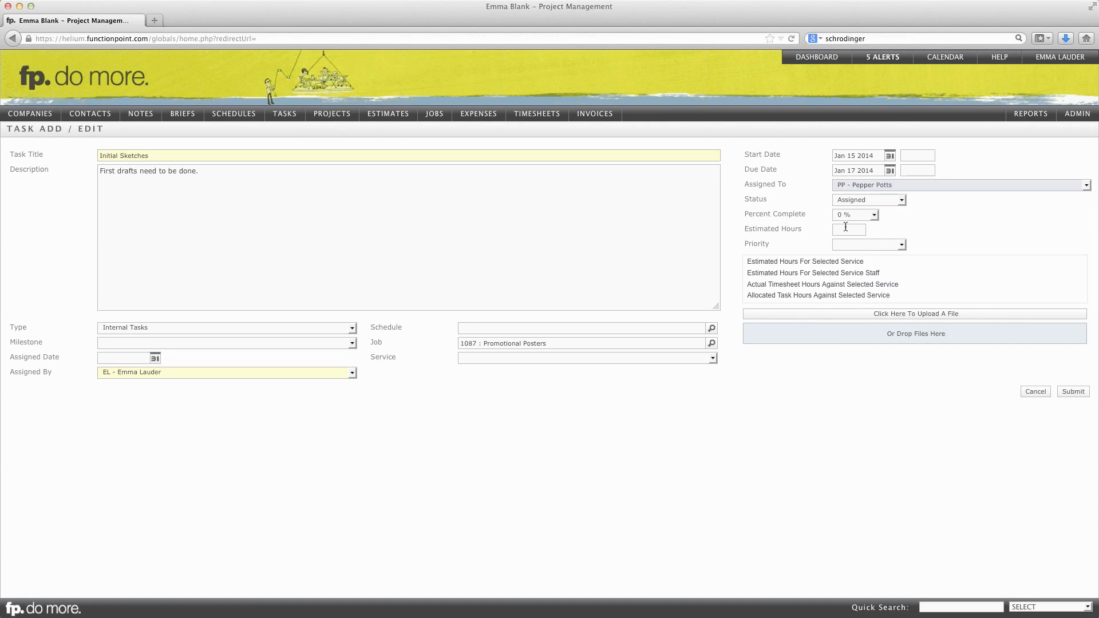
{"action": "left_click", "coordinate": [858, 230]}
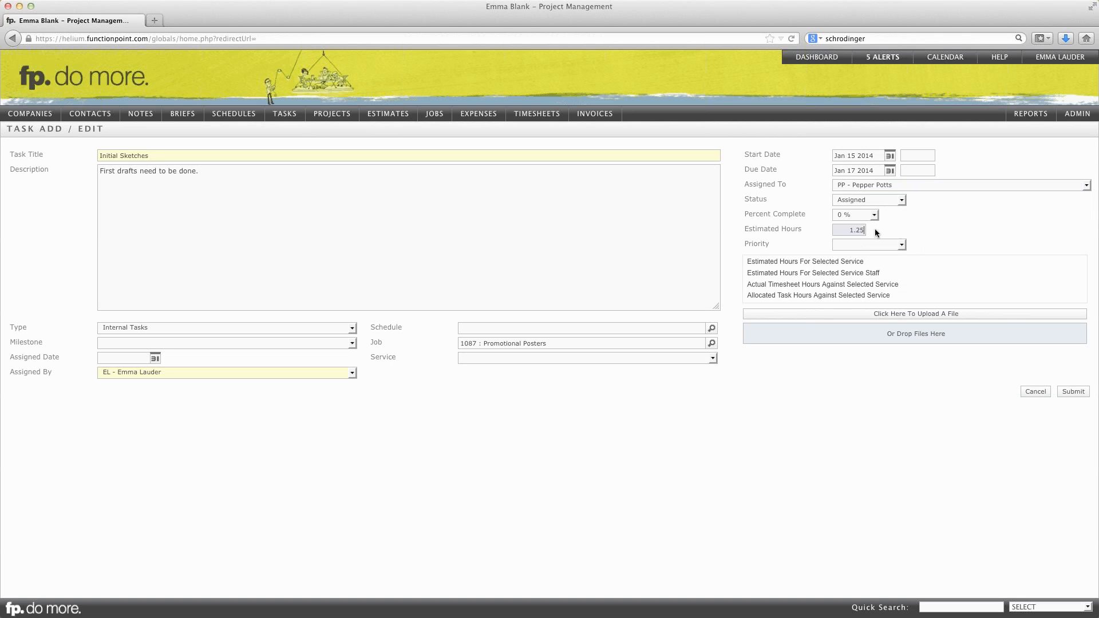
{"action": "left_click", "coordinate": [994, 230]}
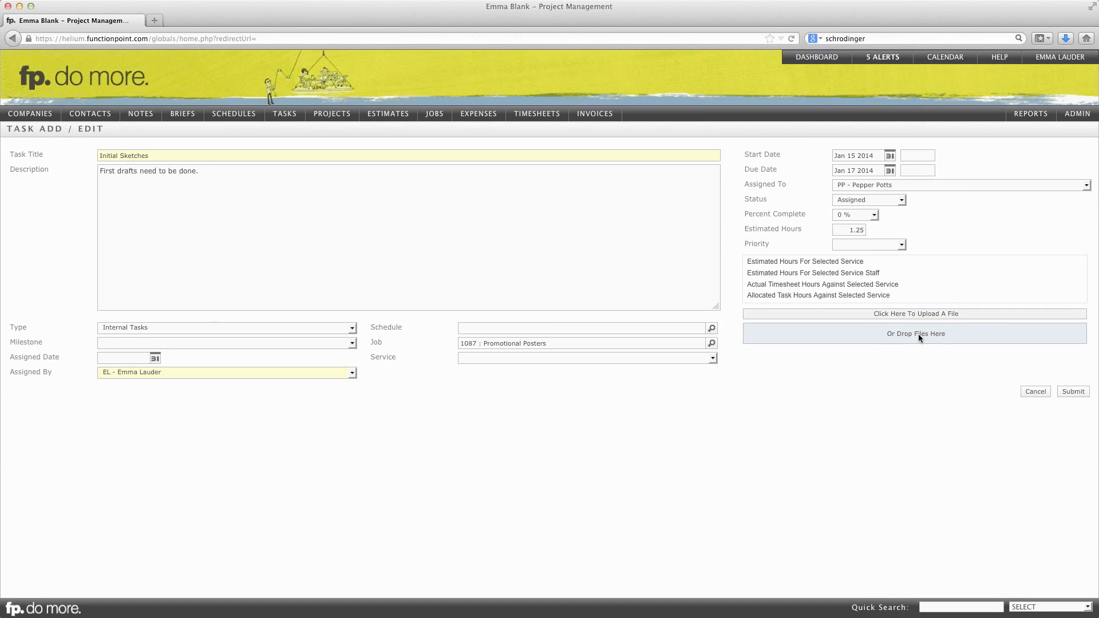
{"action": "left_click", "coordinate": [1070, 392]}
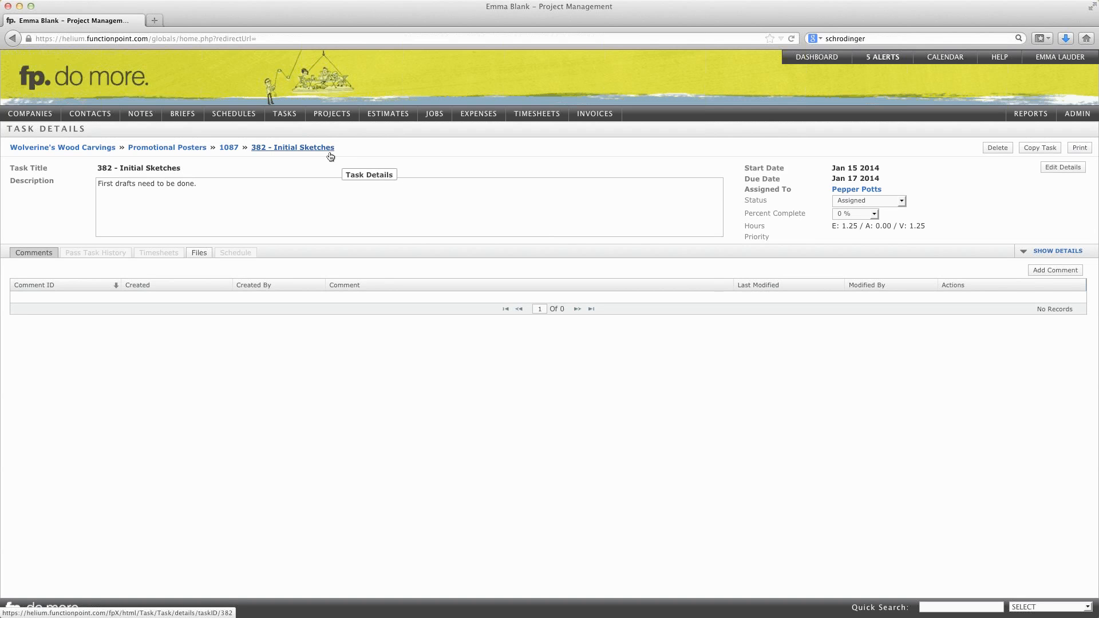
- Return to the Promotional Posters job and review its task list, time overview and health figures in the summary
{"action": "left_click", "coordinate": [164, 149]}
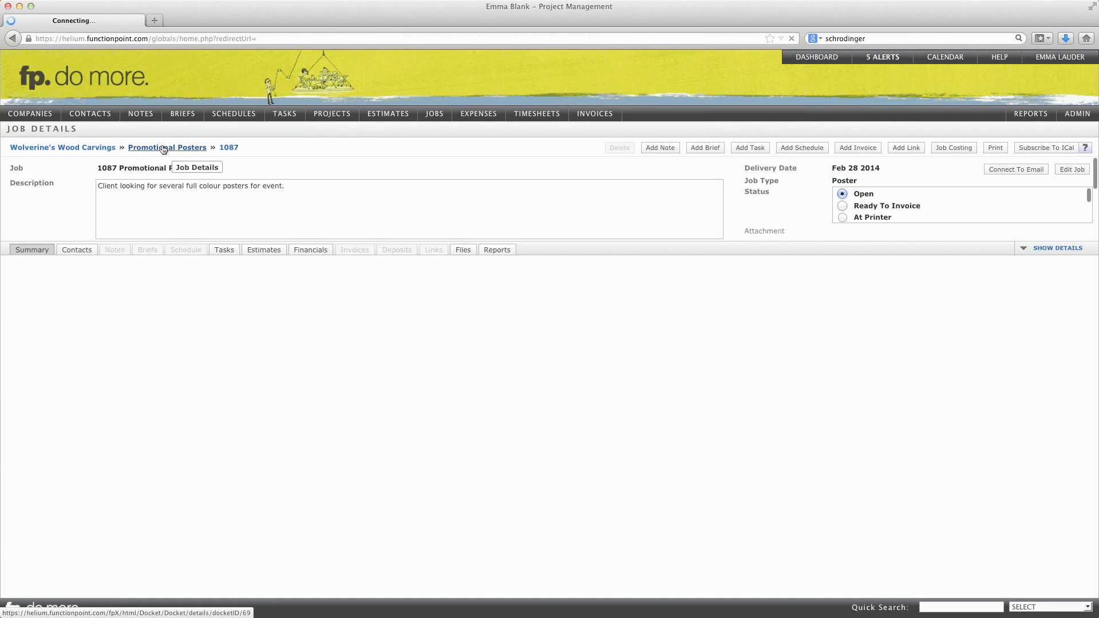
{"action": "left_click", "coordinate": [226, 251]}
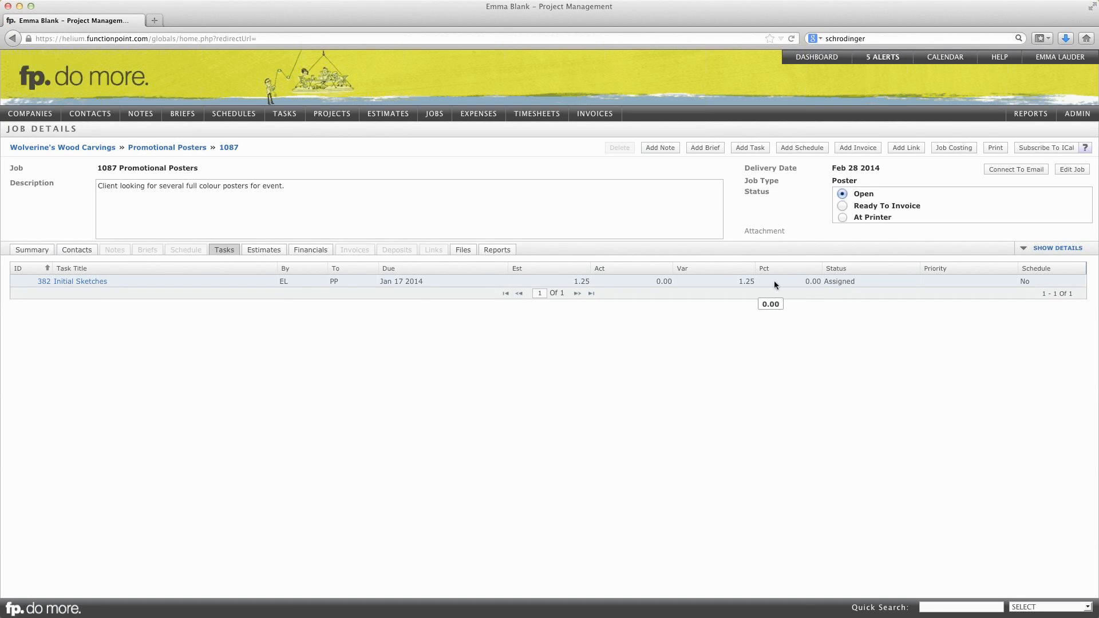
{"action": "left_click", "coordinate": [35, 252]}
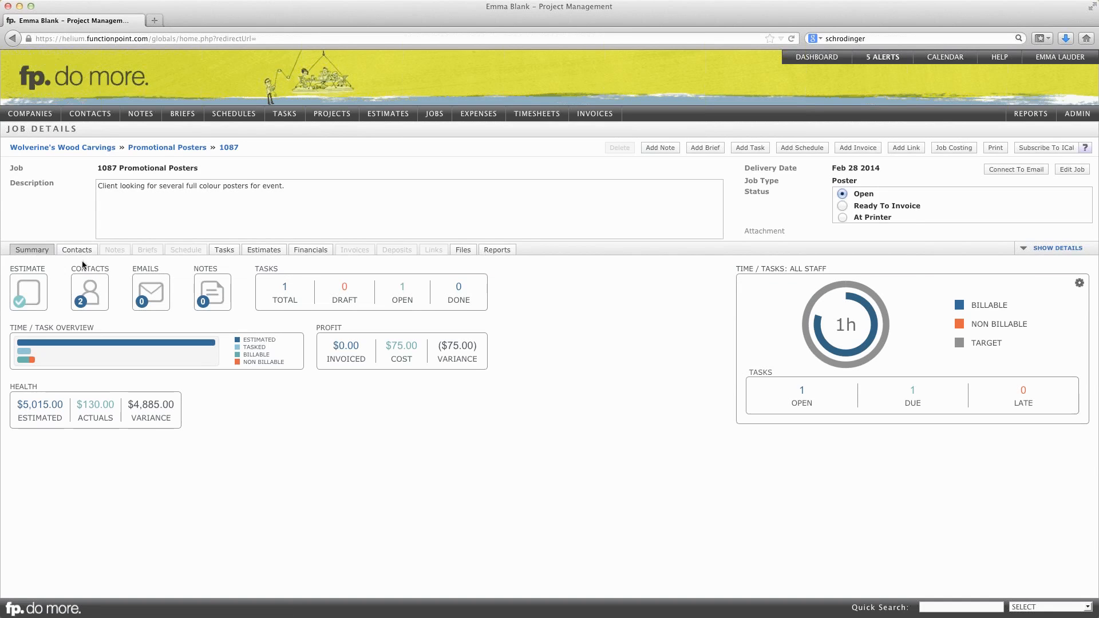
{"action": "mouse_move", "coordinate": [822, 331]}
{"action": "mouse_move", "coordinate": [291, 302]}
{"action": "mouse_move", "coordinate": [62, 359]}
{"action": "mouse_move", "coordinate": [23, 354]}
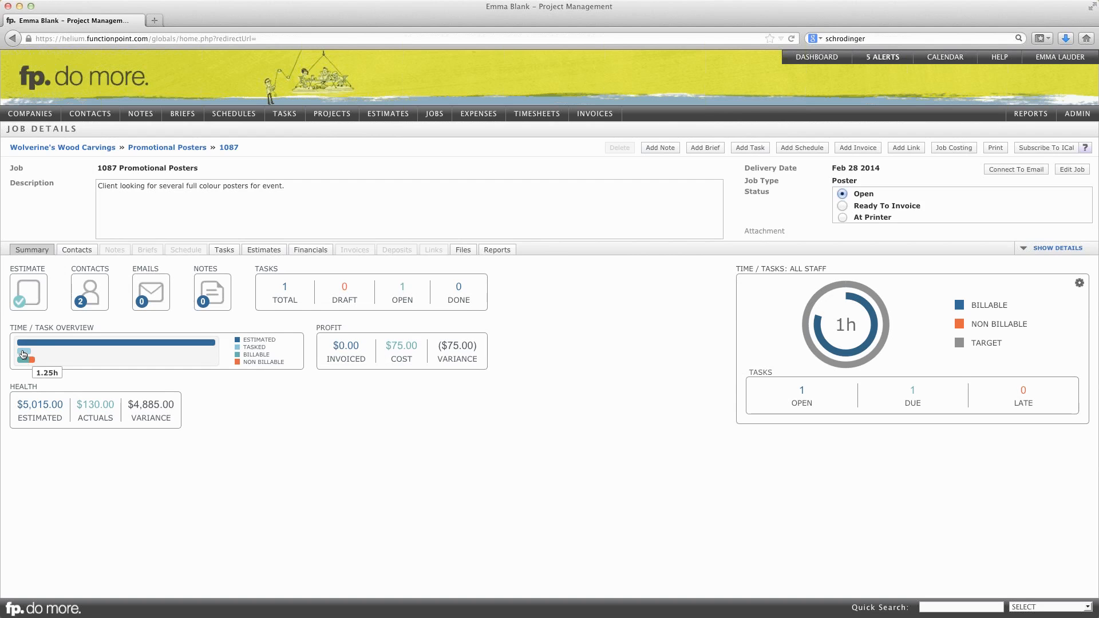
{"action": "mouse_move", "coordinate": [94, 409]}
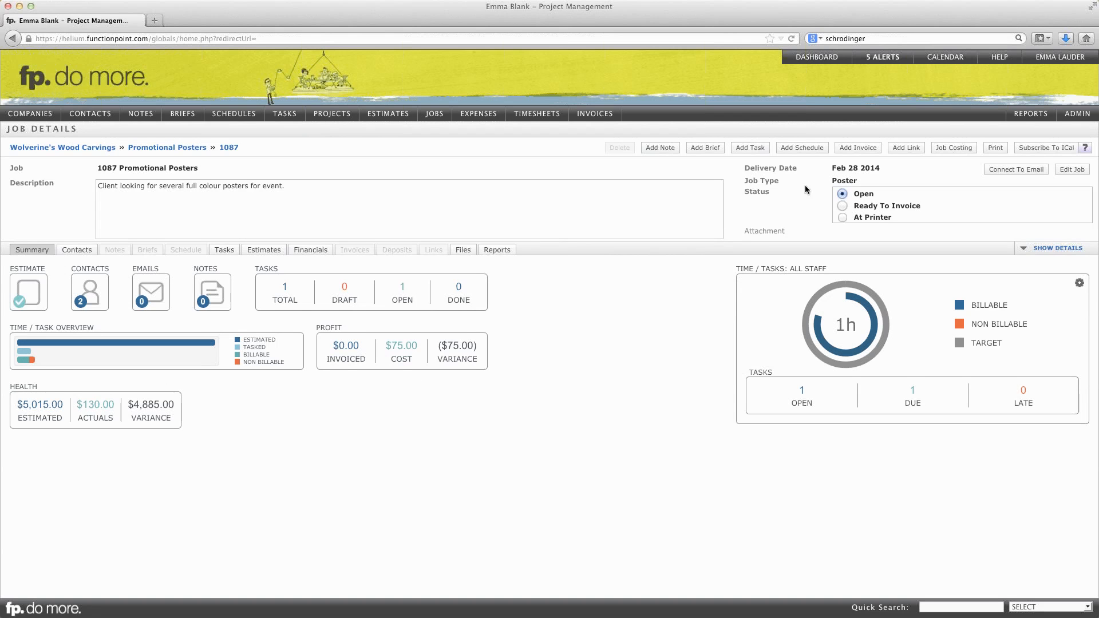
- Add a schedule to the job using the current estimate services as its template, keeping the prefilled title, description and manager
{"action": "left_click", "coordinate": [802, 149]}
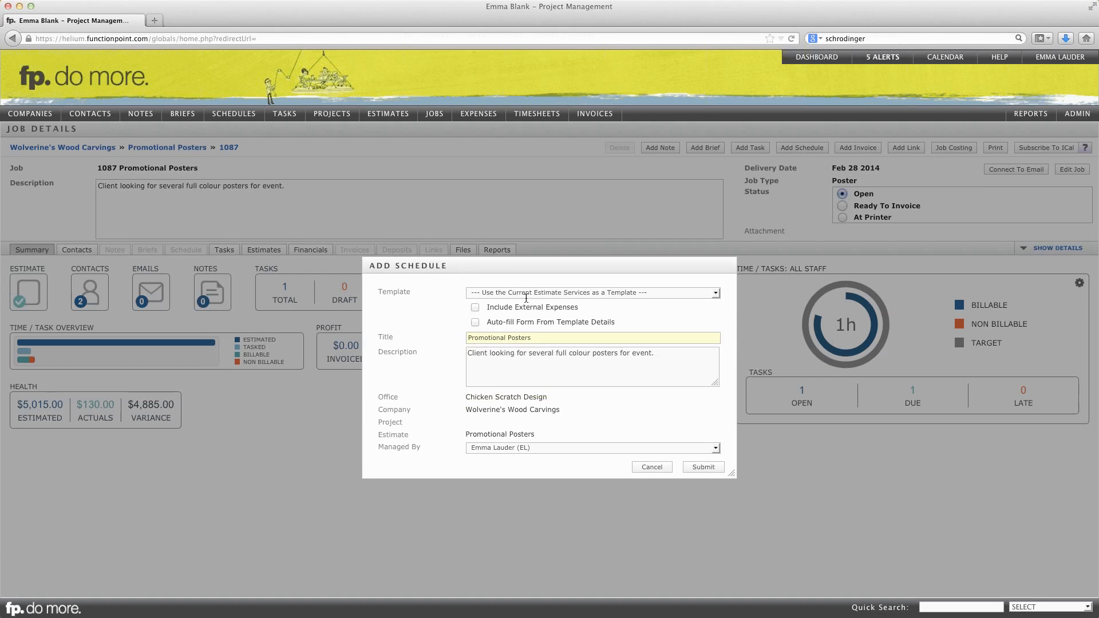
{"action": "left_click_drag", "start_coordinate": [503, 262], "coordinate": [502, 193]}
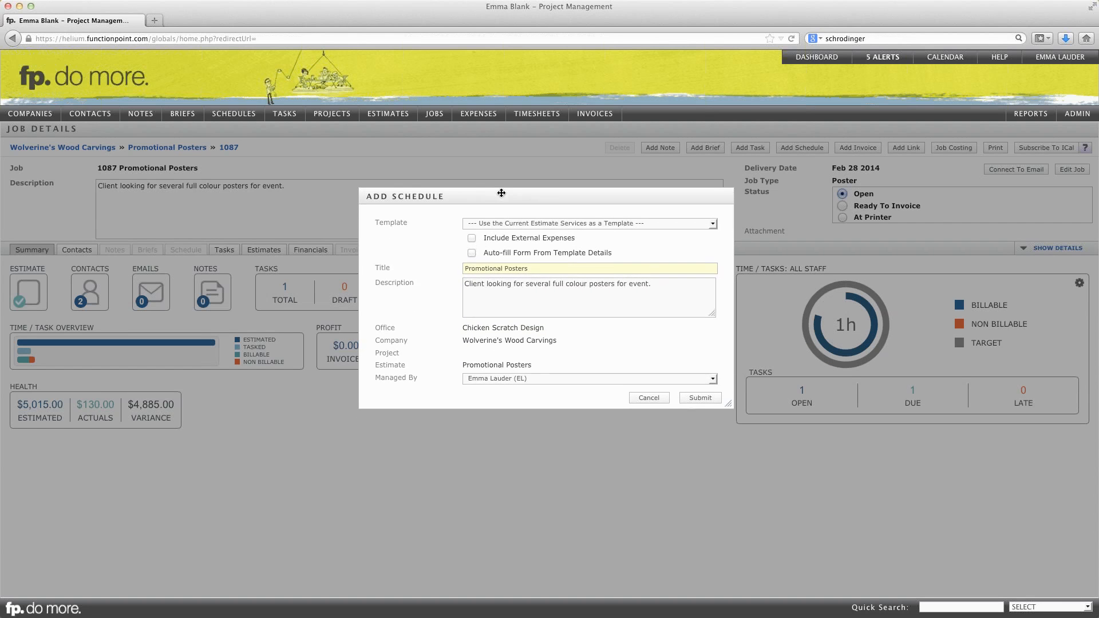
{"action": "left_click", "coordinate": [688, 226]}
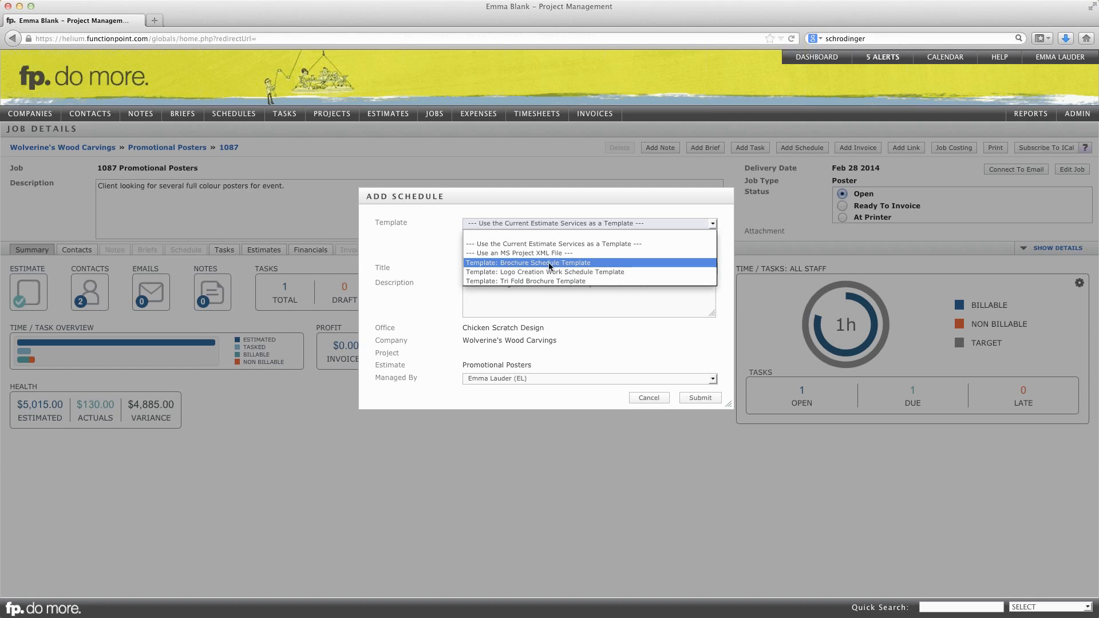
{"action": "left_click", "coordinate": [579, 245]}
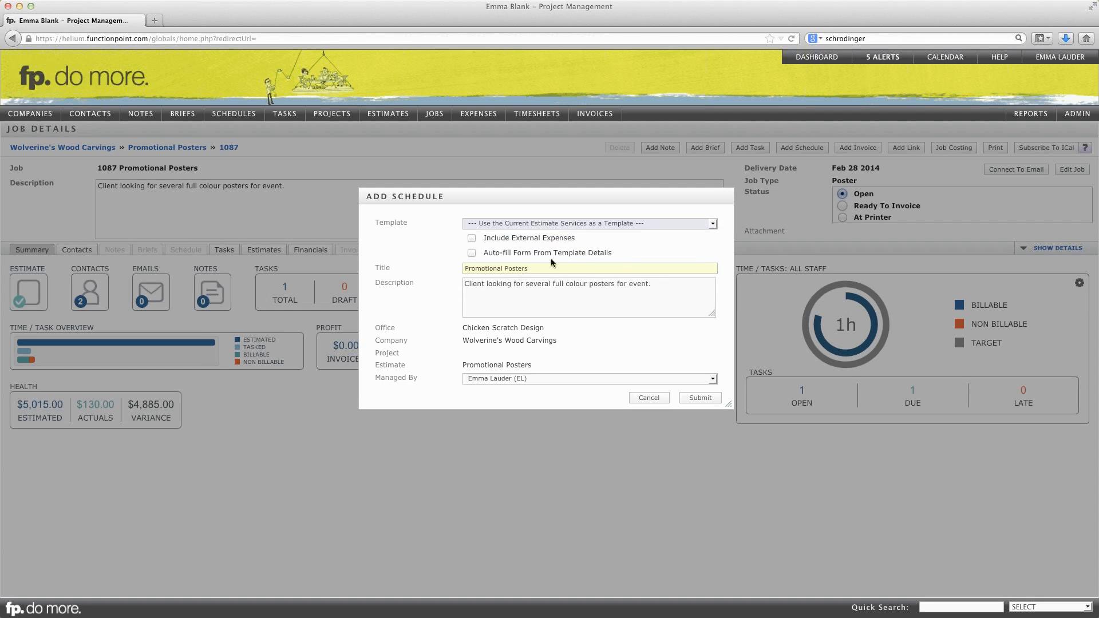
{"action": "left_click", "coordinate": [535, 267]}
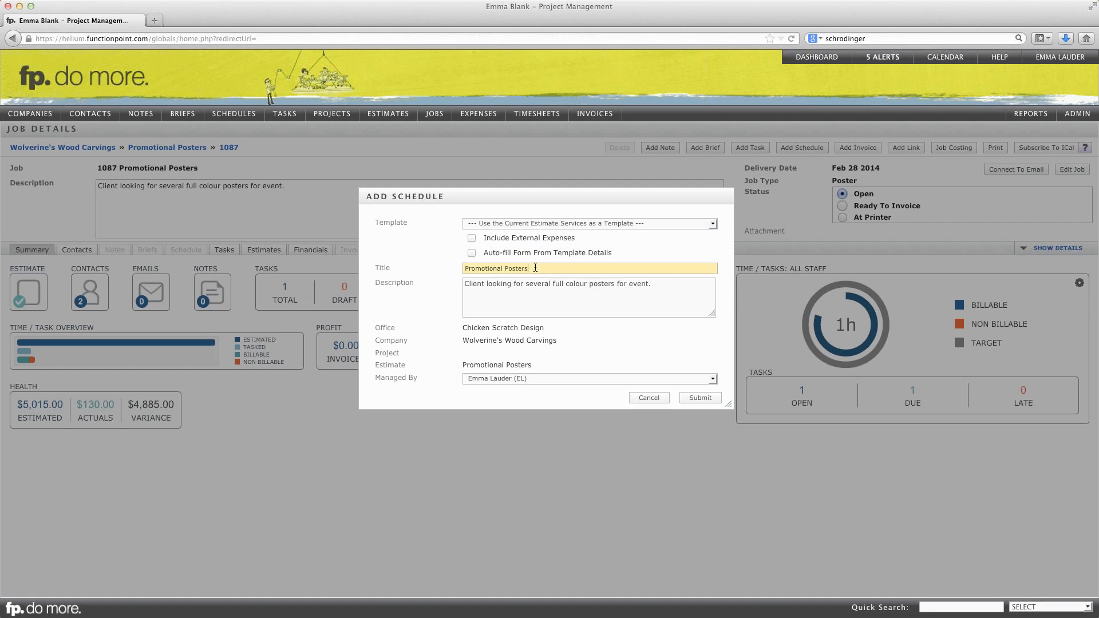
{"action": "left_click", "coordinate": [532, 292]}
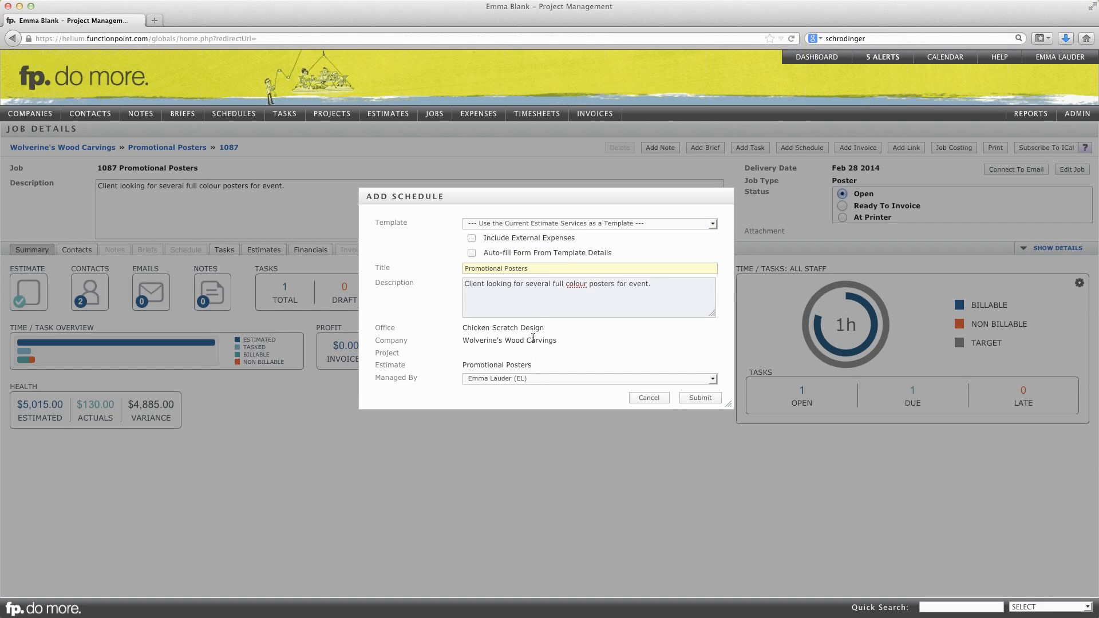
{"action": "left_click", "coordinate": [535, 379]}
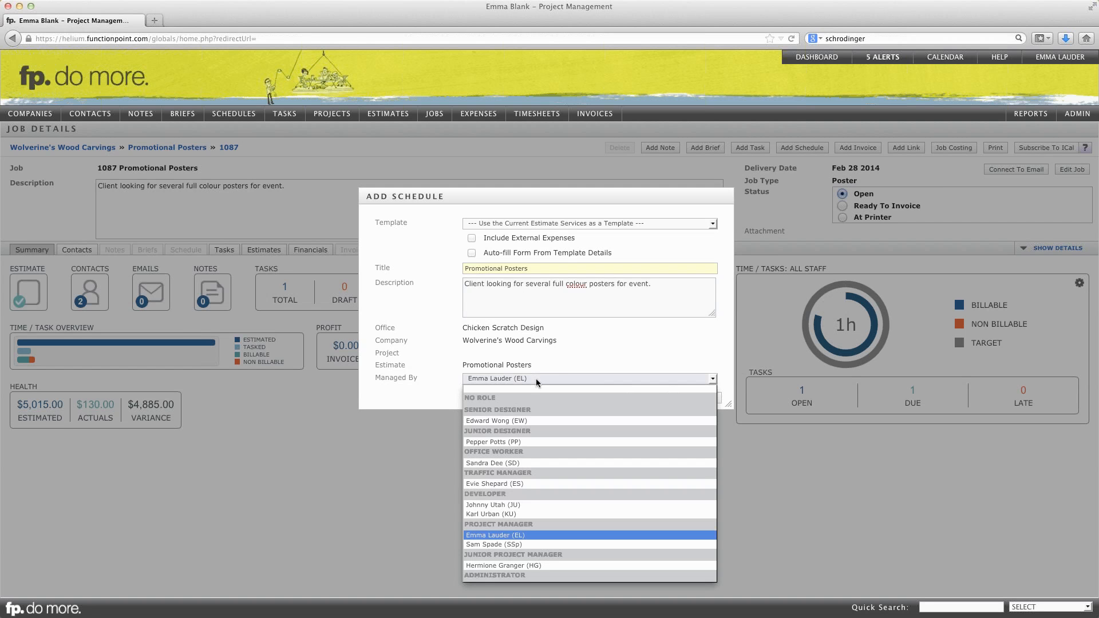
{"action": "left_click", "coordinate": [573, 354]}
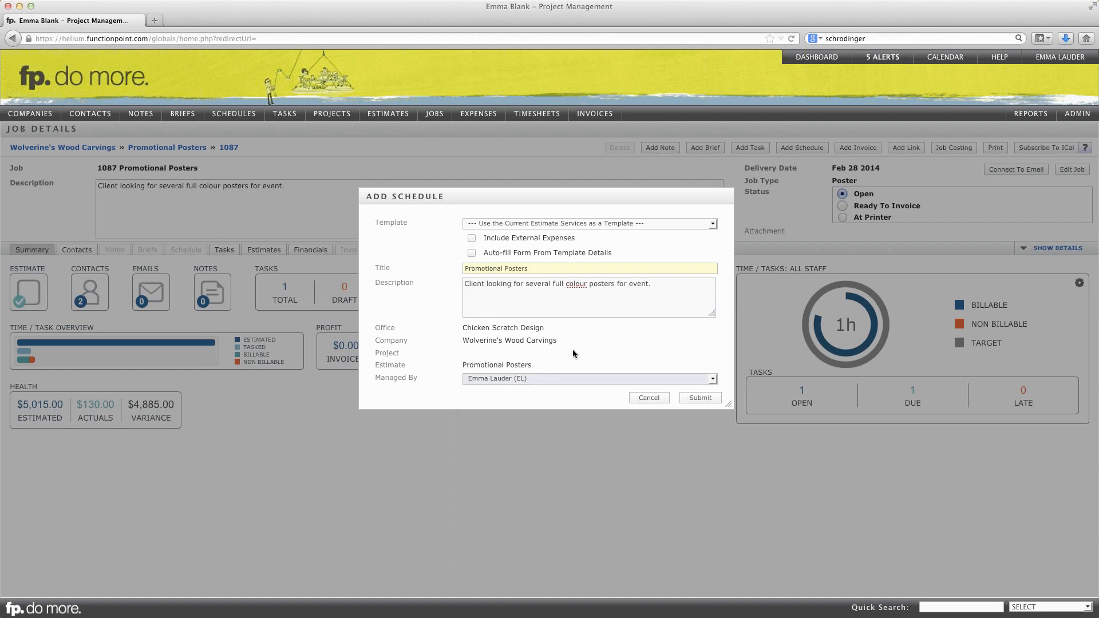
{"action": "left_click", "coordinate": [706, 399]}
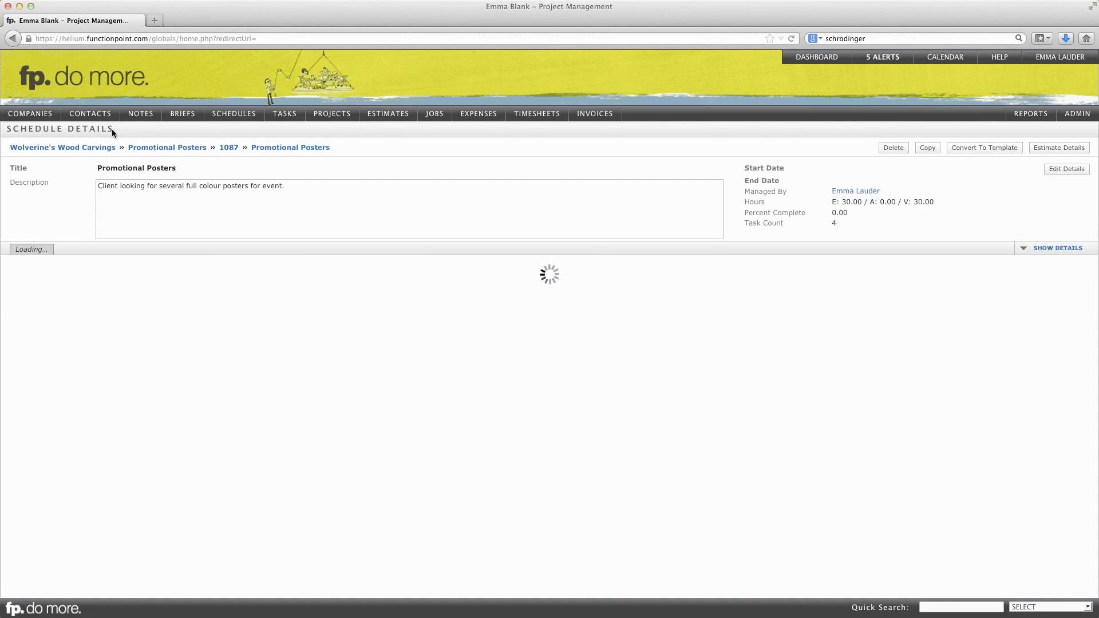
- Switch the new schedule to Manage mode and add three task rows below Art Direction
{"action": "left_click_drag", "start_coordinate": [115, 129], "coordinate": [7, 128]}
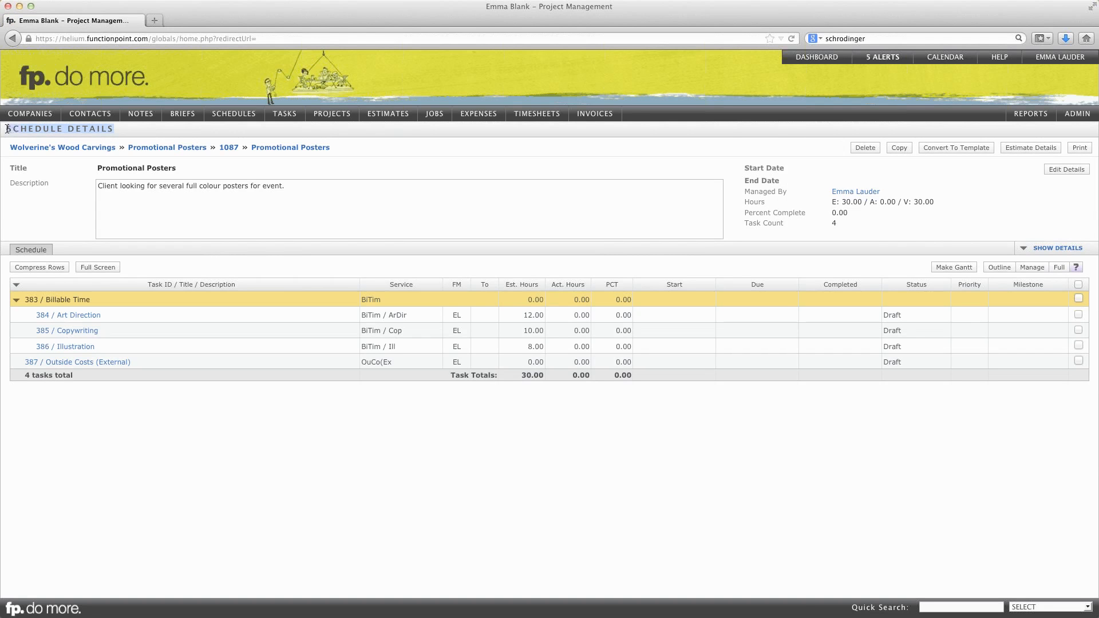
{"action": "left_click", "coordinate": [489, 210]}
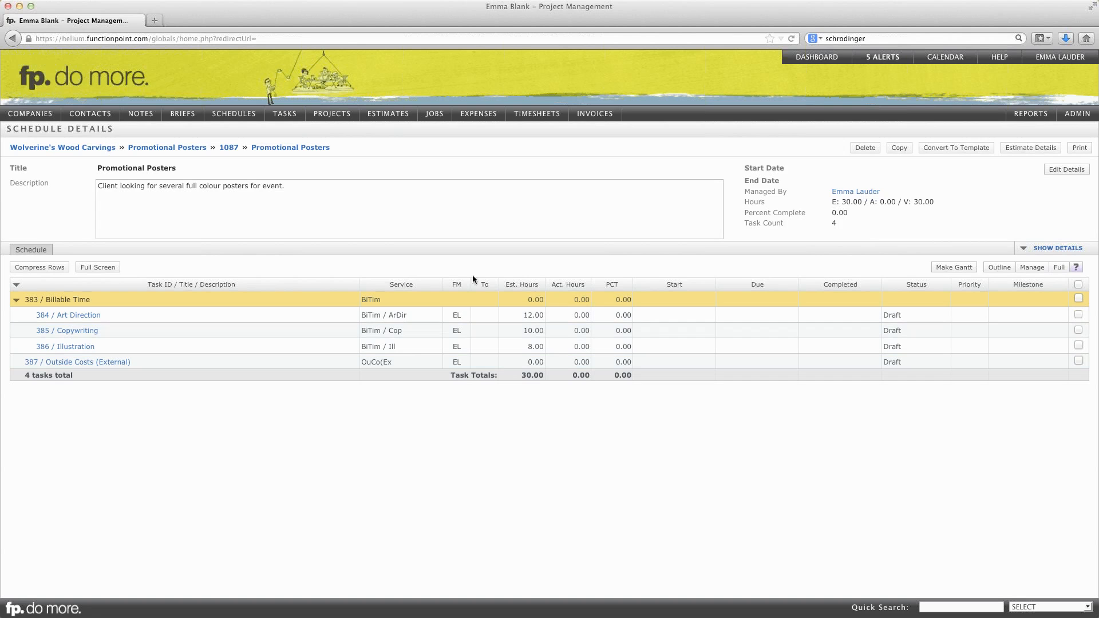
{"action": "left_click", "coordinate": [1031, 266]}
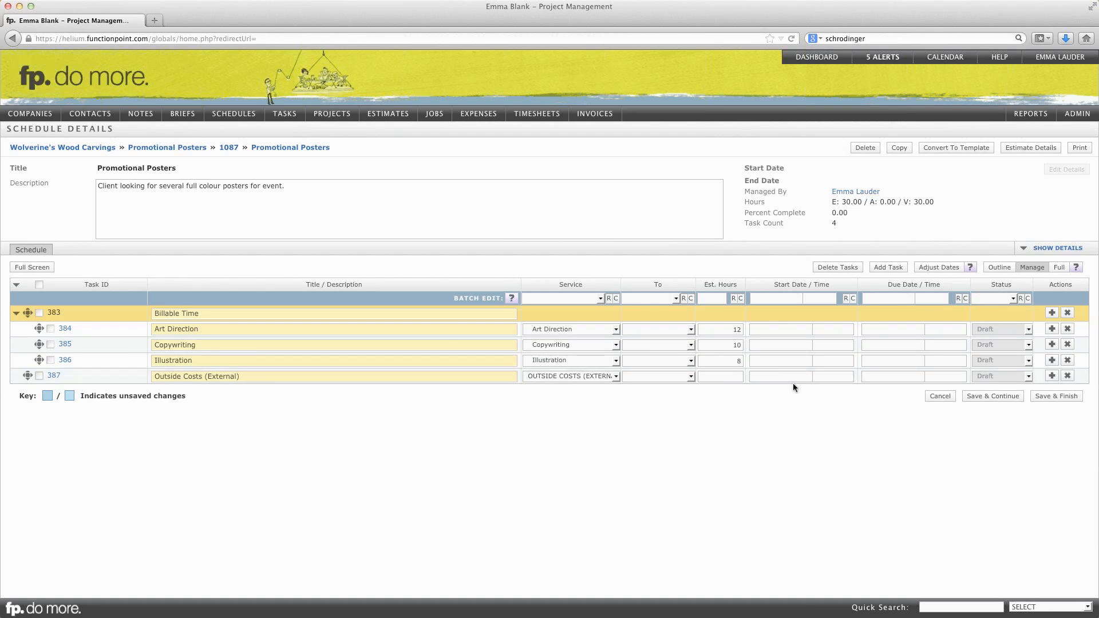
{"action": "left_click", "coordinate": [231, 328]}
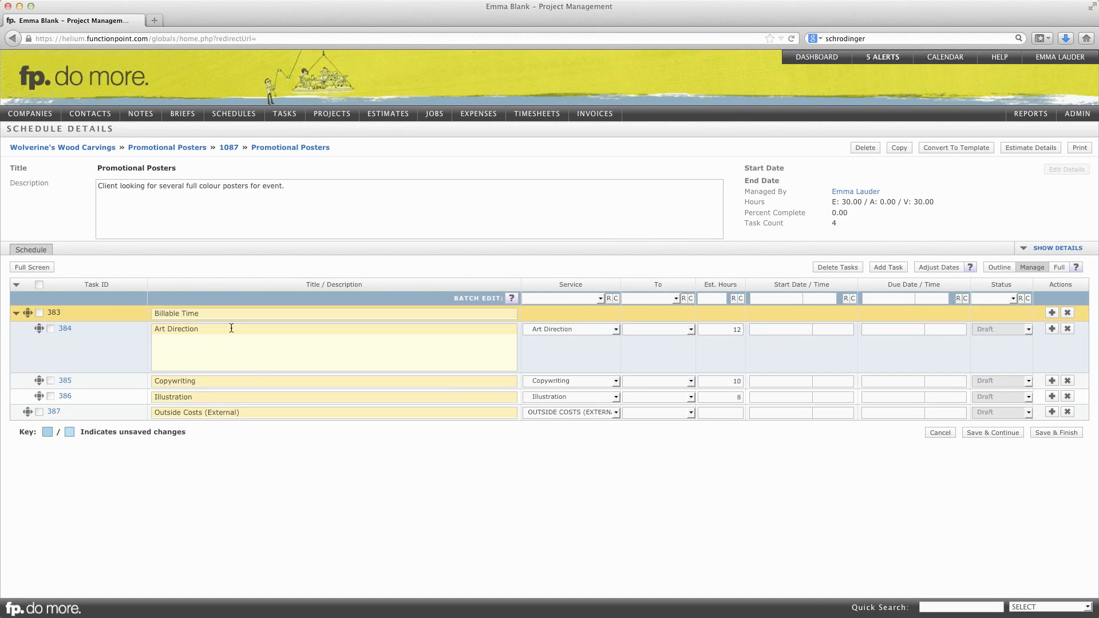
{"action": "left_click", "coordinate": [837, 352]}
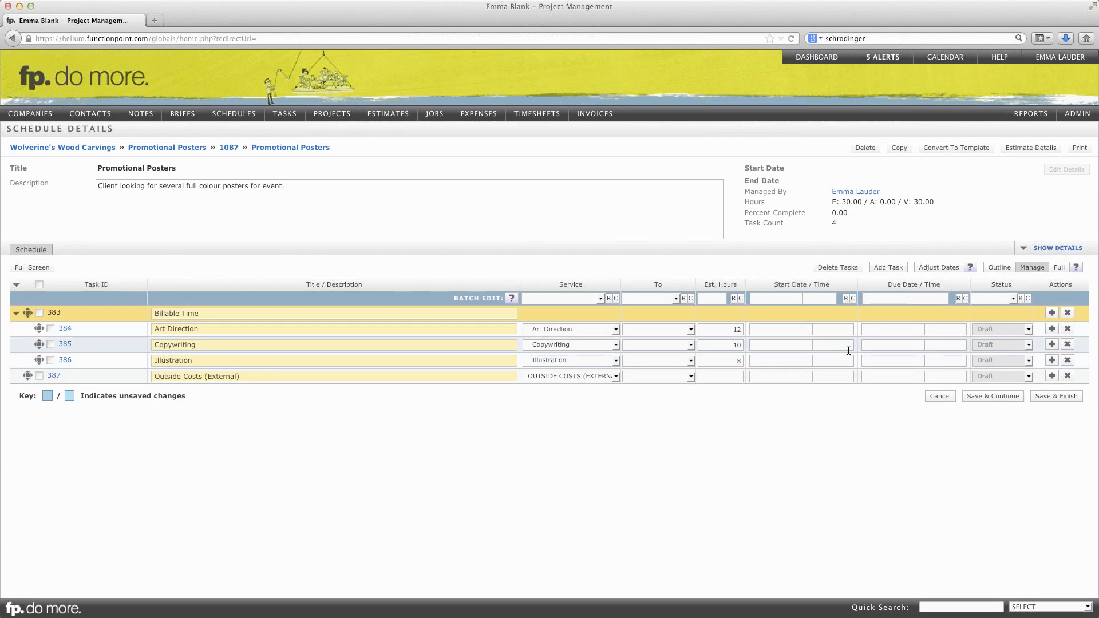
{"action": "left_click", "coordinate": [1052, 329]}
{"action": "left_click", "coordinate": [1052, 329]}
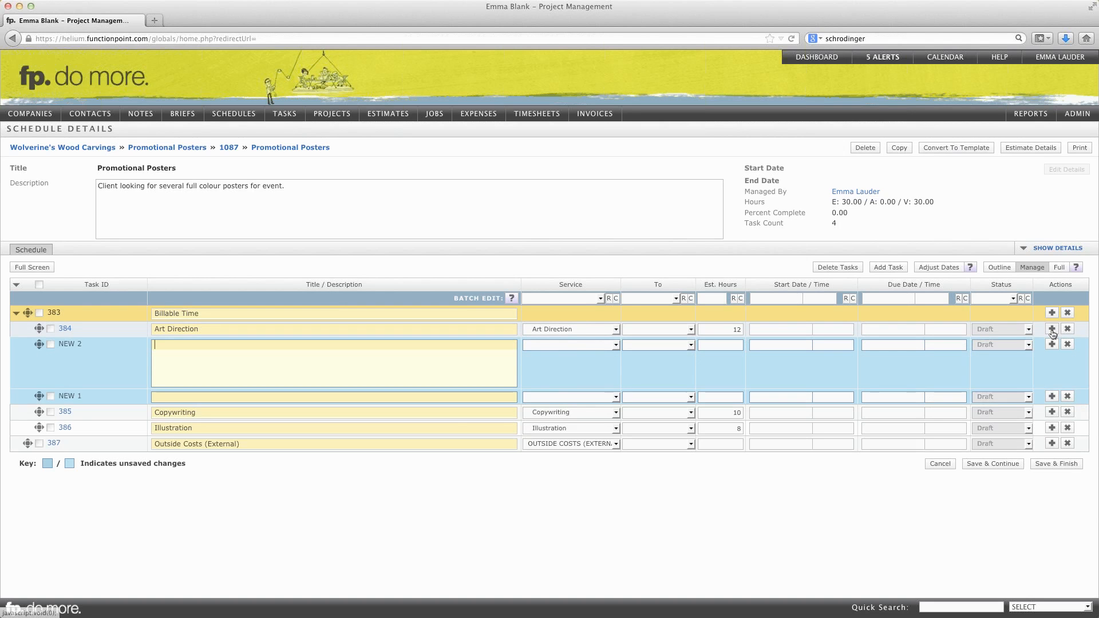
{"action": "left_click", "coordinate": [1052, 330]}
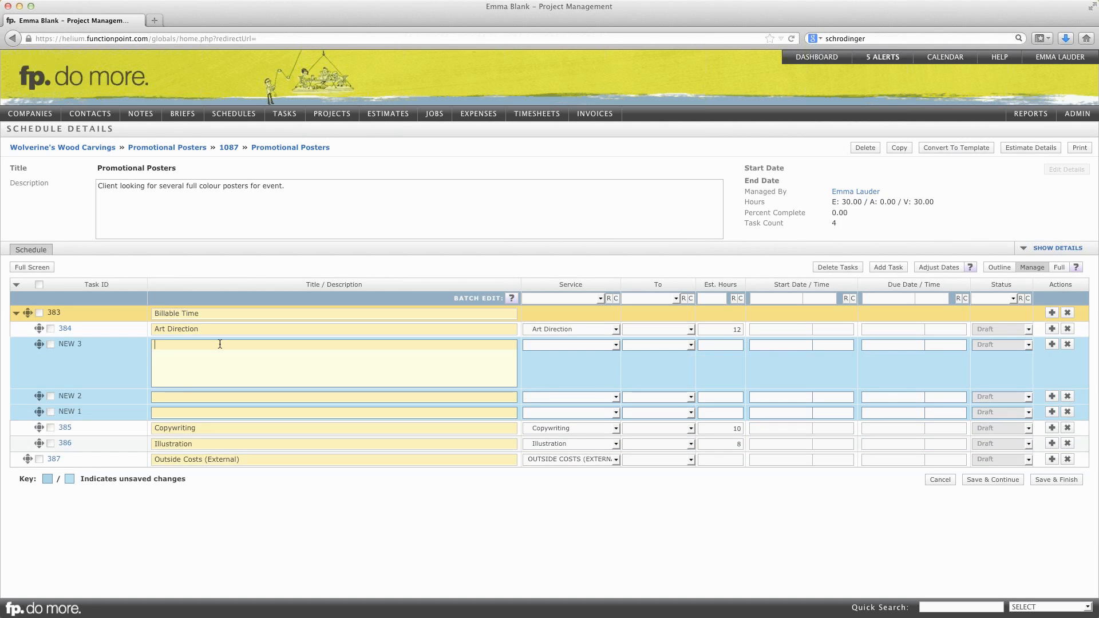
- Title the three new task rows AD 1, AD 2 and AD 3 in order
{"action": "type", "text": "AD 1"}
{"action": "left_click", "coordinate": [181, 396]}
{"action": "type", "text": "AD 2"}
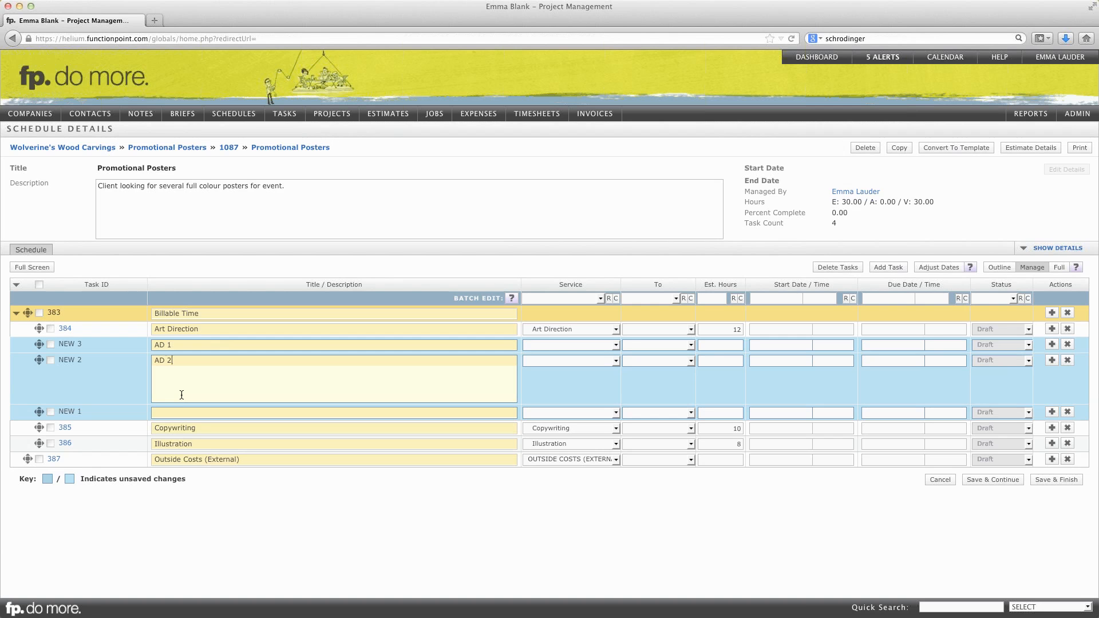
{"action": "left_click", "coordinate": [181, 413]}
{"action": "type", "text": "A"}
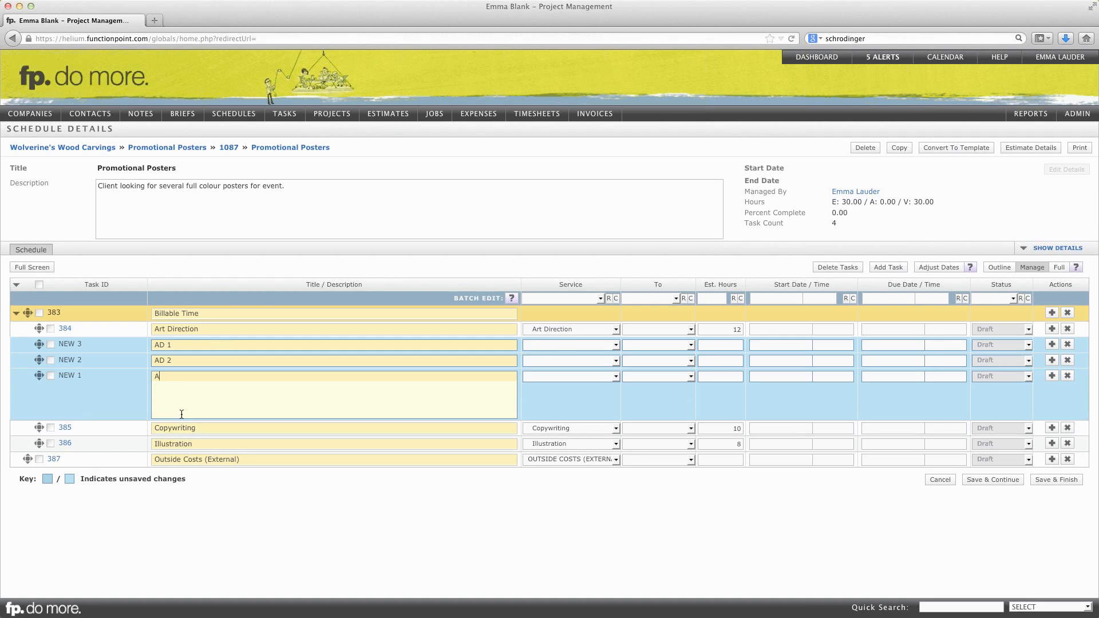
{"action": "type", "text": "D 3"}
- Set the service of AD 1, AD 2 and AD 3 to Art Direction
{"action": "left_click", "coordinate": [560, 345]}
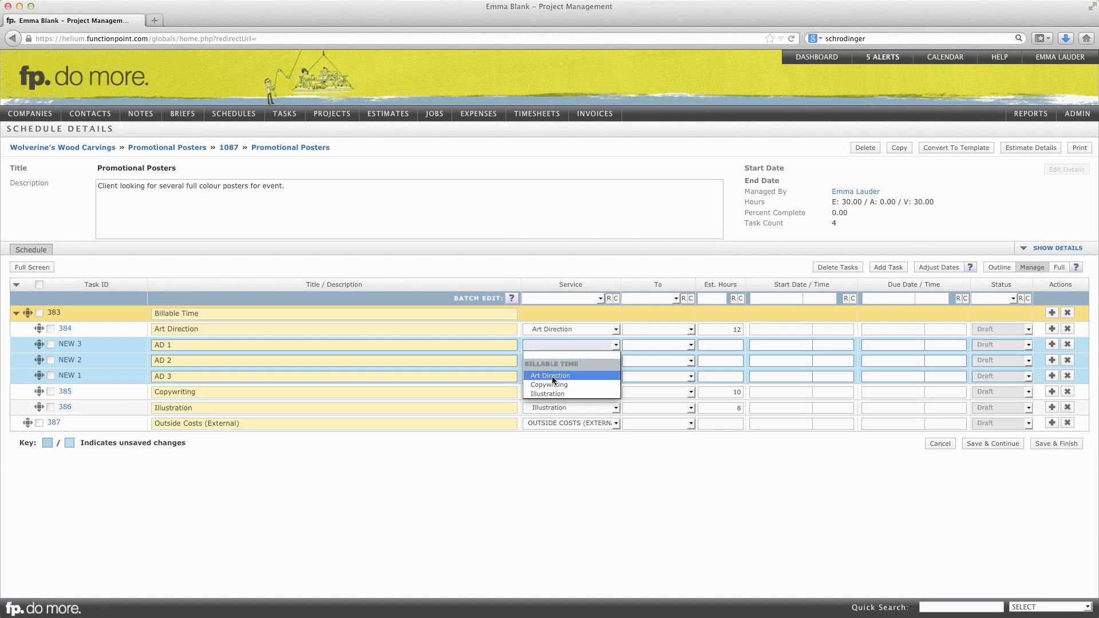
{"action": "left_click", "coordinate": [551, 371]}
{"action": "left_click", "coordinate": [553, 357]}
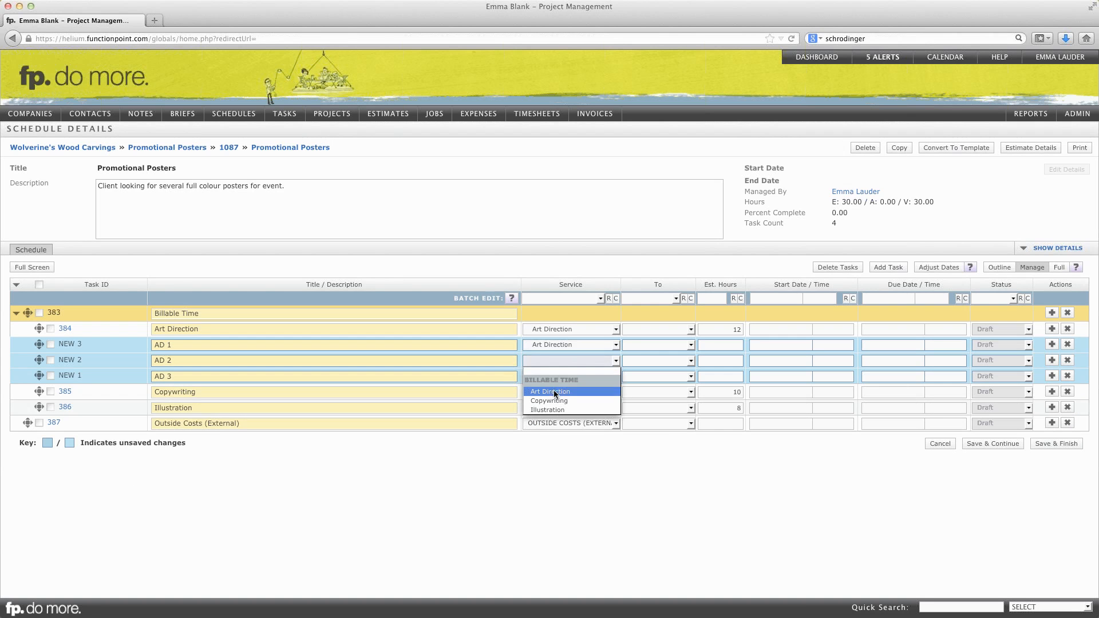
{"action": "left_click", "coordinate": [554, 389]}
{"action": "left_click", "coordinate": [555, 375]}
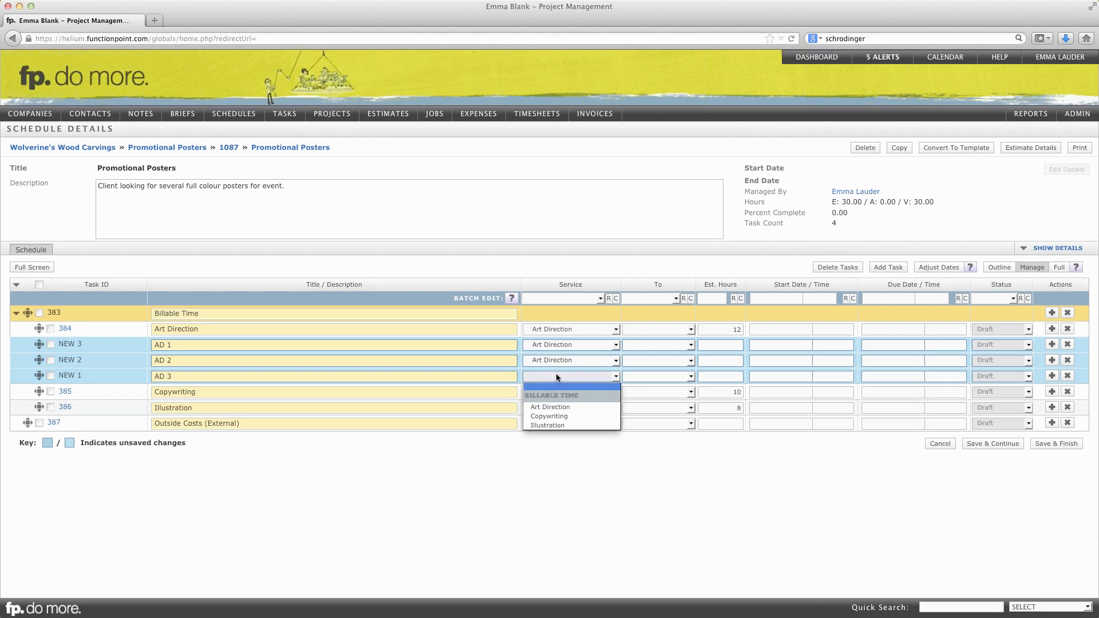
{"action": "left_click", "coordinate": [555, 405]}
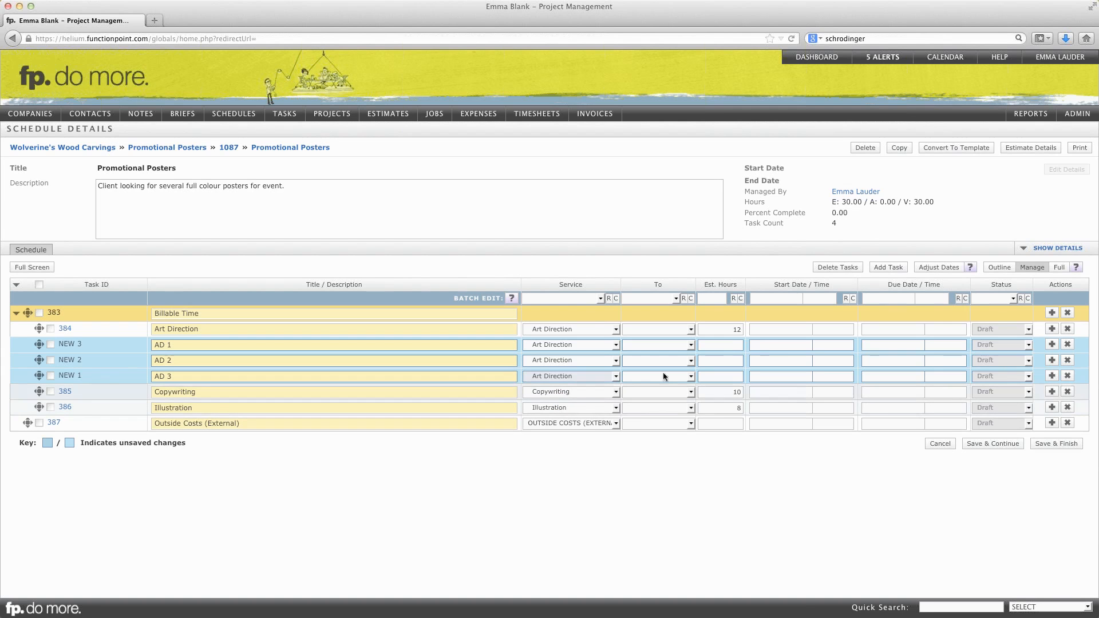
- Set the estimated hours of AD 1, AD 2 and AD 3 to 2, 5 and 5, and nest all three beneath Art Direction
{"action": "left_click", "coordinate": [732, 346]}
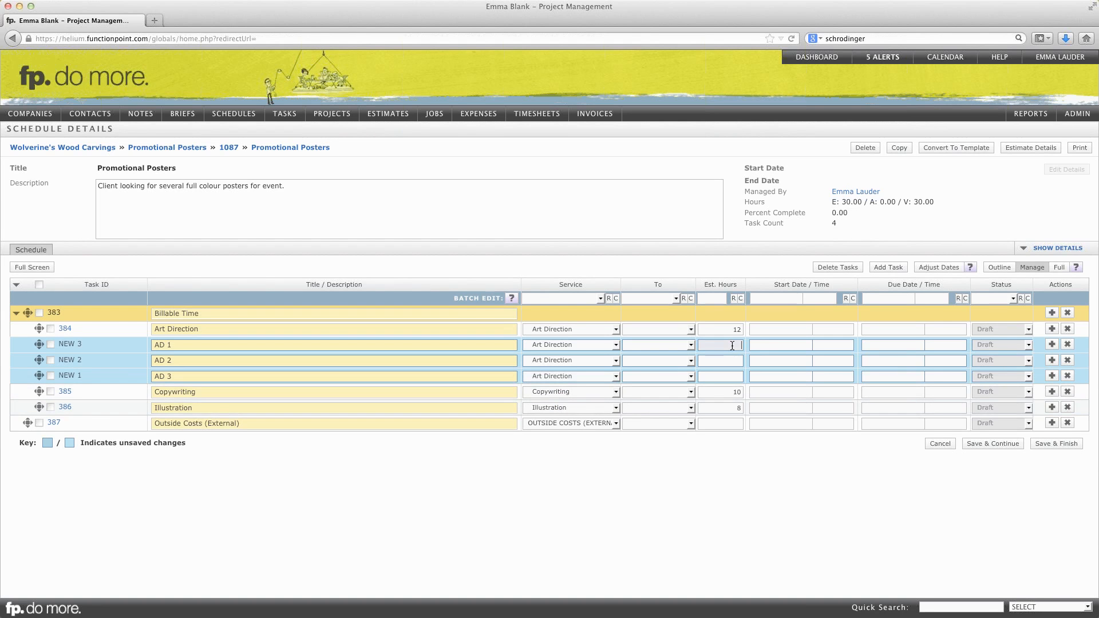
{"action": "type", "text": "2"}
{"action": "left_click", "coordinate": [729, 359]}
{"action": "type", "text": "5"}
{"action": "key", "text": "Return"}
{"action": "type", "text": "5"}
{"action": "left_click_drag", "start_coordinate": [43, 347], "coordinate": [41, 347]}
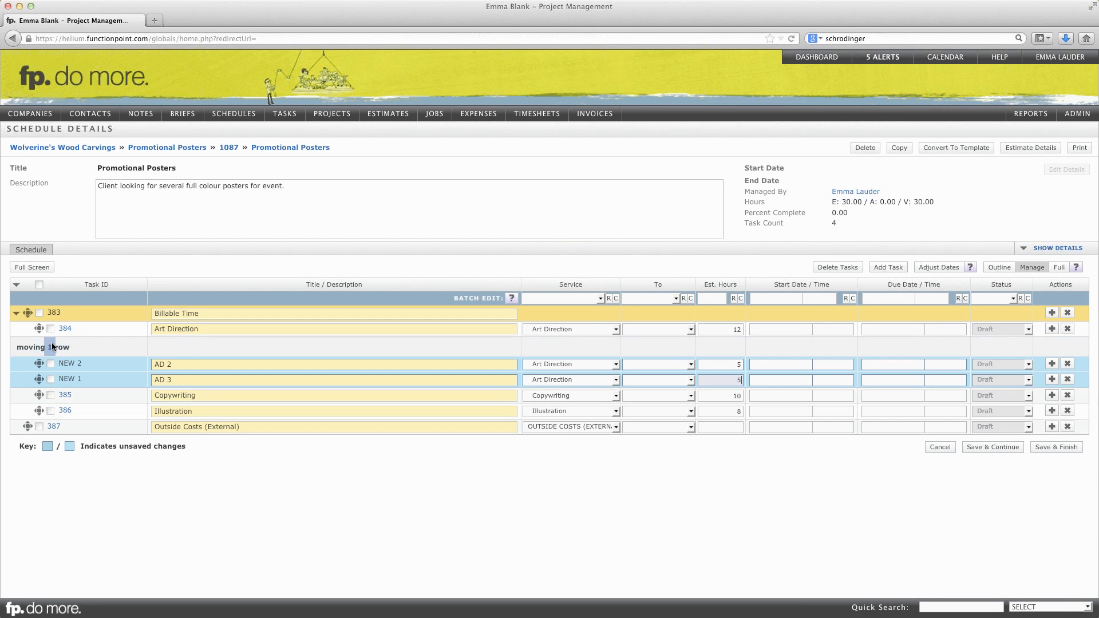
{"action": "left_click_drag", "start_coordinate": [51, 347], "coordinate": [48, 376]}
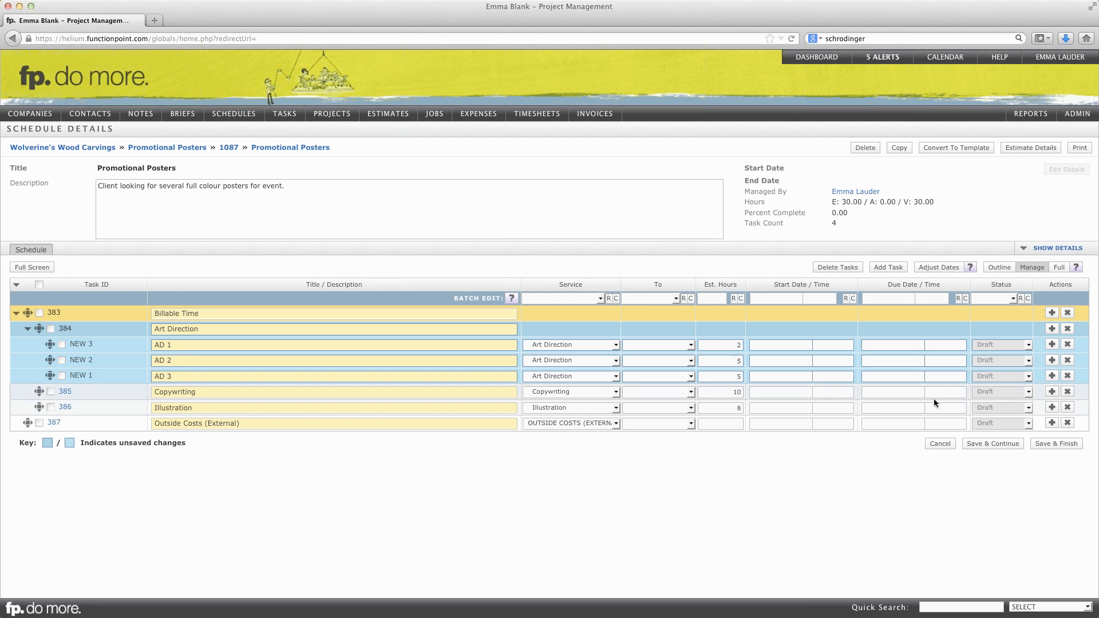
- Add two task rows below Copywriting and title them CW 1 and CW 2 in order
{"action": "left_click", "coordinate": [1052, 392]}
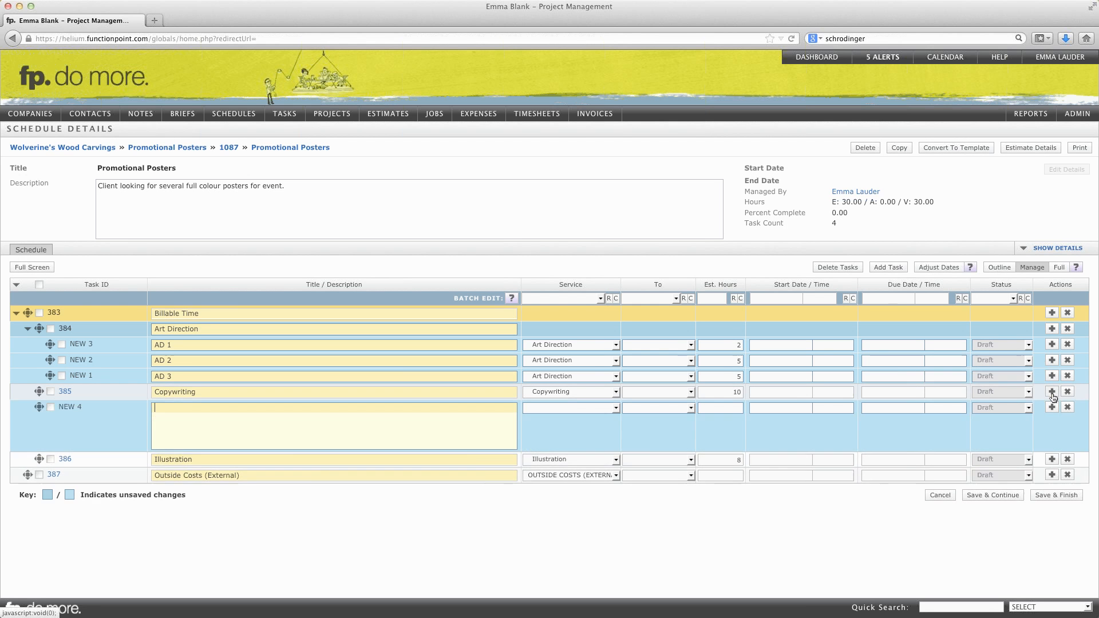
{"action": "left_click", "coordinate": [1052, 392]}
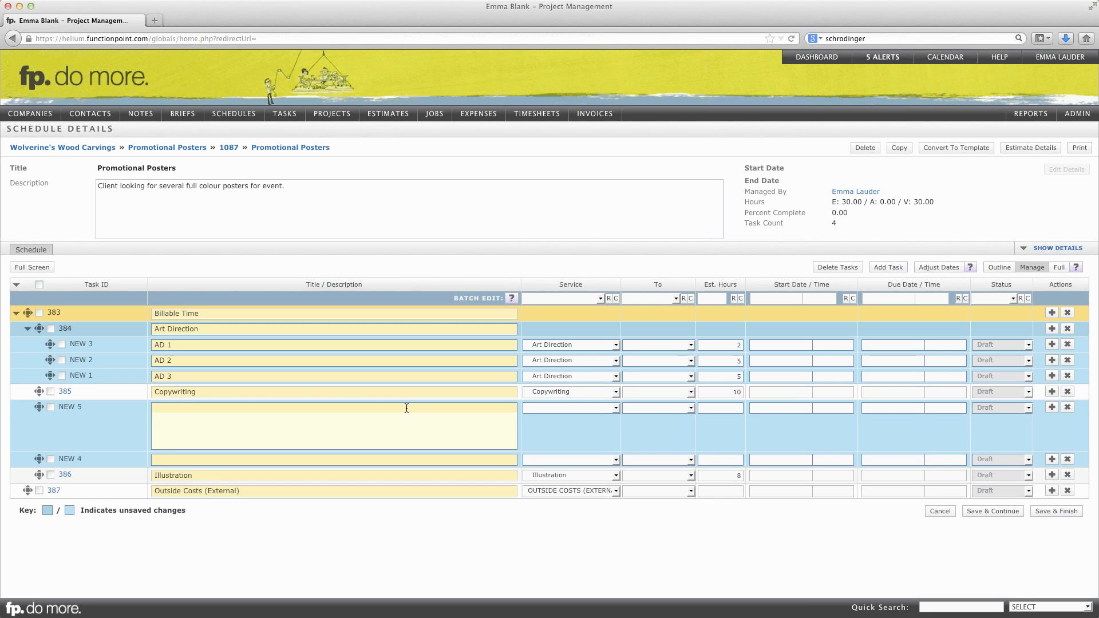
{"action": "type", "text": "CW 1"}
{"action": "left_click", "coordinate": [173, 459]}
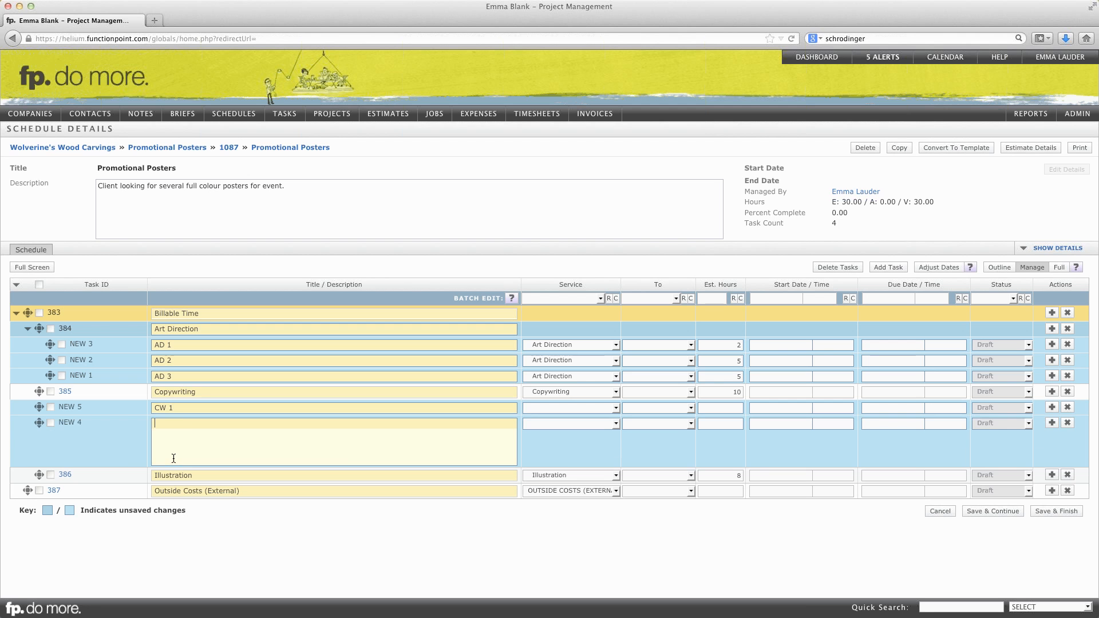
{"action": "type", "text": "CW 2"}
- Set the service of CW 1 and CW 2 to Copywriting, with estimated hours of 7 and 3 respectively
{"action": "left_click", "coordinate": [571, 409]}
{"action": "left_click", "coordinate": [565, 440]}
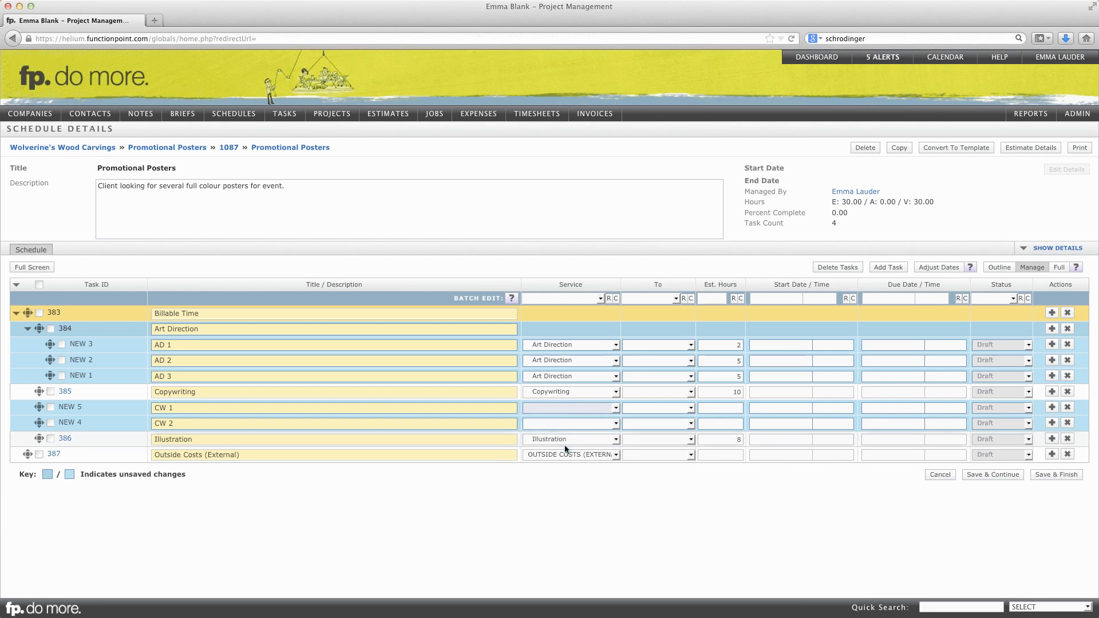
{"action": "left_click", "coordinate": [557, 424]}
{"action": "left_click", "coordinate": [559, 463]}
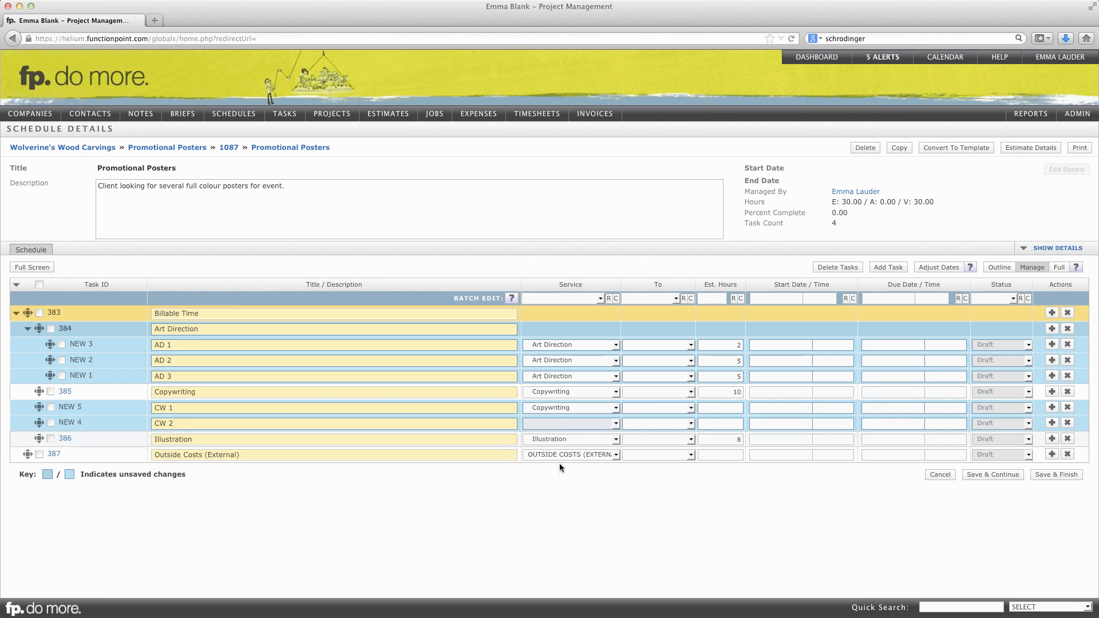
{"action": "left_click", "coordinate": [722, 405]}
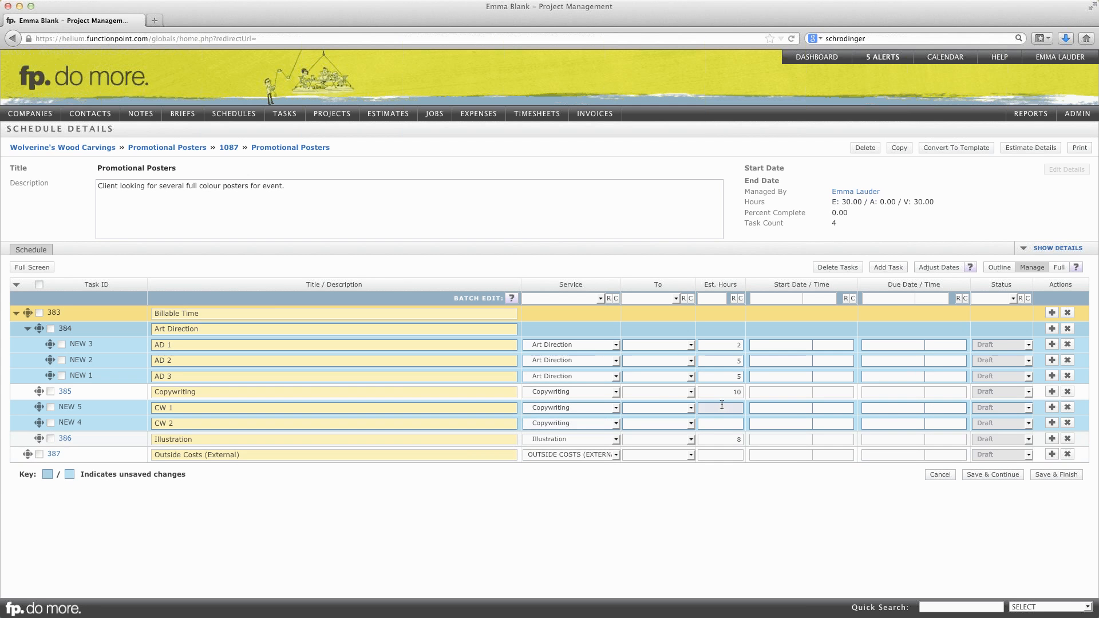
{"action": "type", "text": "7"}
{"action": "left_click", "coordinate": [725, 424]}
{"action": "type", "text": "3"}
- Nest CW 1 and CW 2 beneath Copywriting and save the schedule while keeping it open for editing
{"action": "left_click", "coordinate": [734, 392]}
{"action": "left_click_drag", "start_coordinate": [39, 407], "coordinate": [180, 427]}
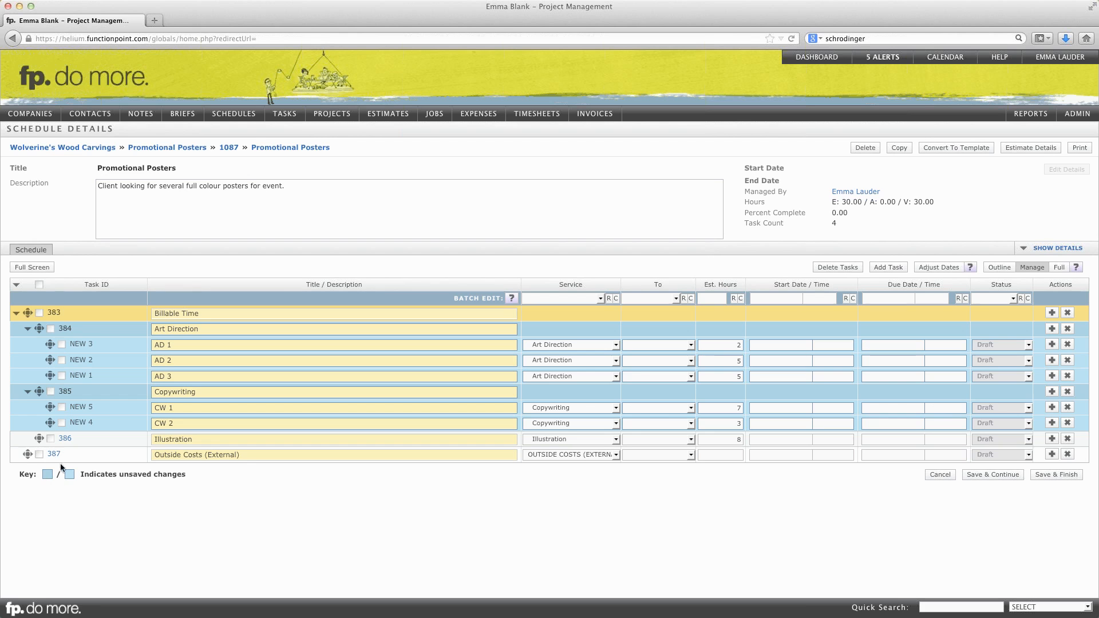
{"action": "left_click", "coordinate": [999, 474]}
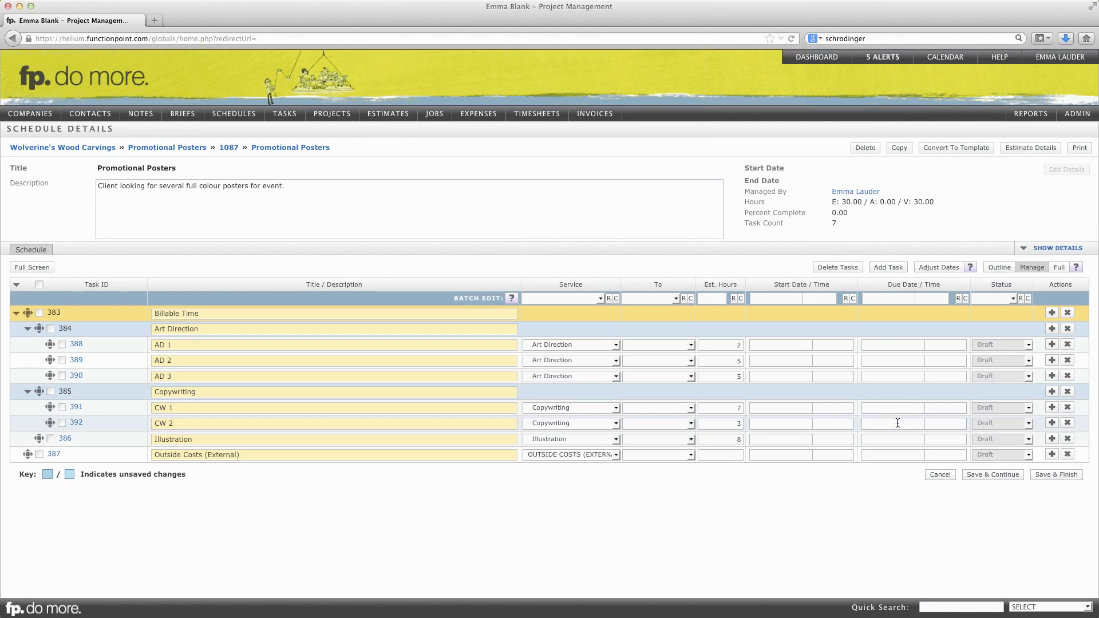
- Assign AD 1 to the Senior Designer with start date Jan 20 2014, due date Jan 23 2014 and status Assigned
{"action": "left_click", "coordinate": [672, 346]}
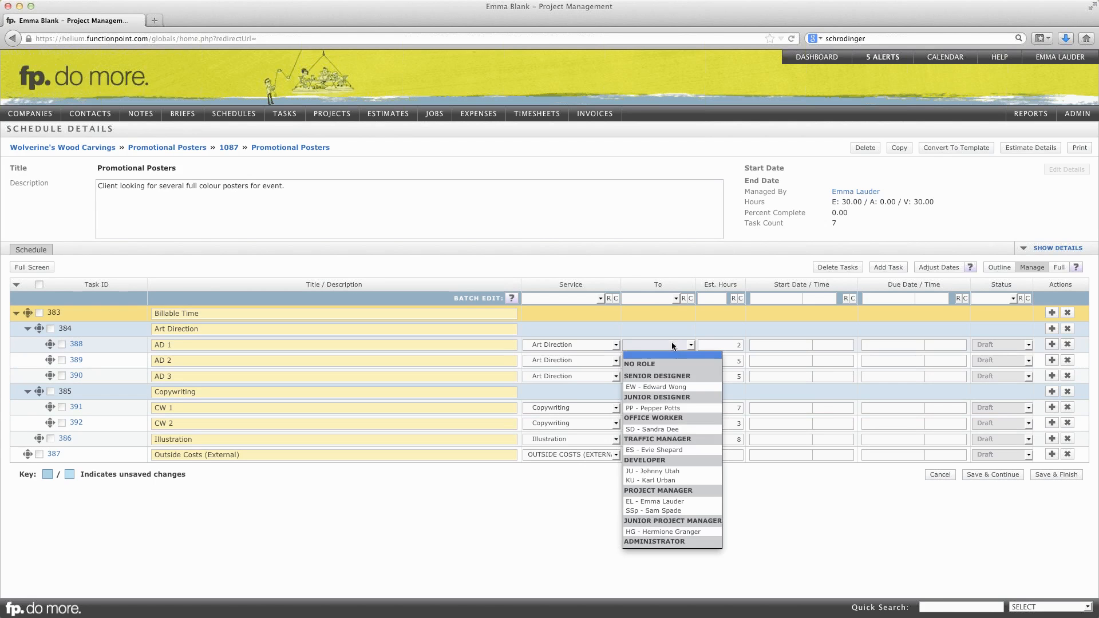
{"action": "left_click", "coordinate": [671, 386]}
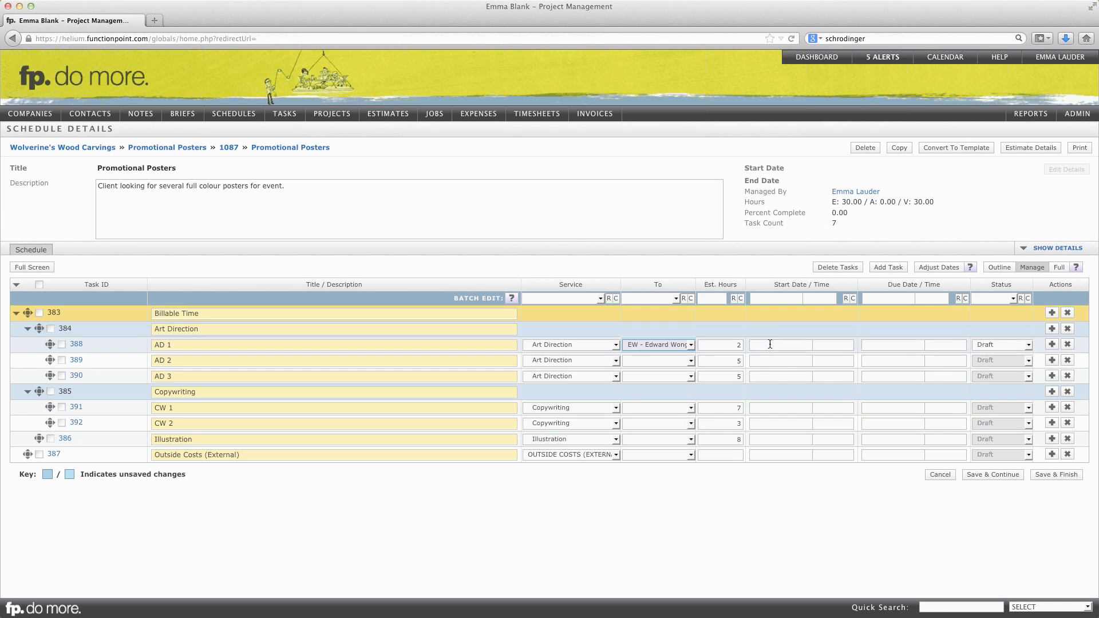
{"action": "left_click", "coordinate": [770, 344]}
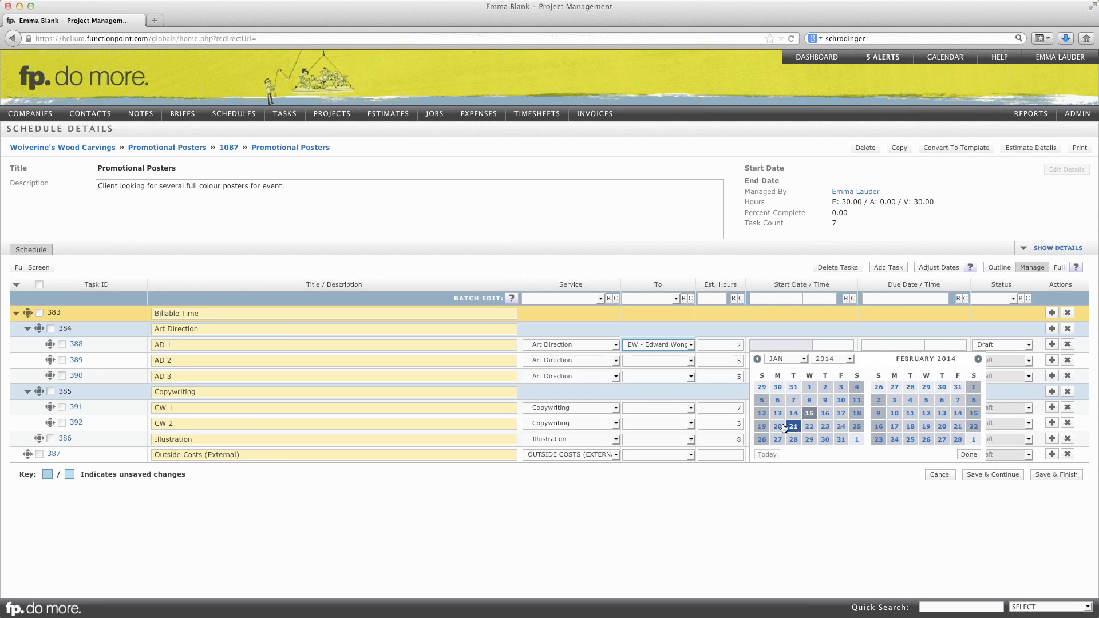
{"action": "left_click", "coordinate": [779, 427]}
{"action": "left_click", "coordinate": [882, 344]}
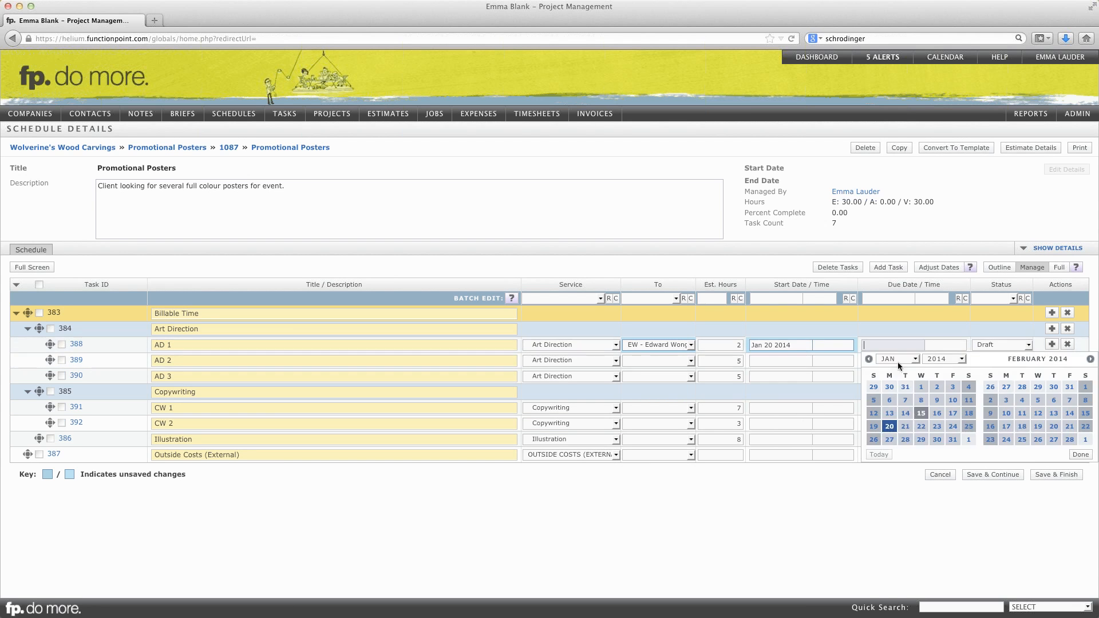
{"action": "left_click", "coordinate": [937, 426]}
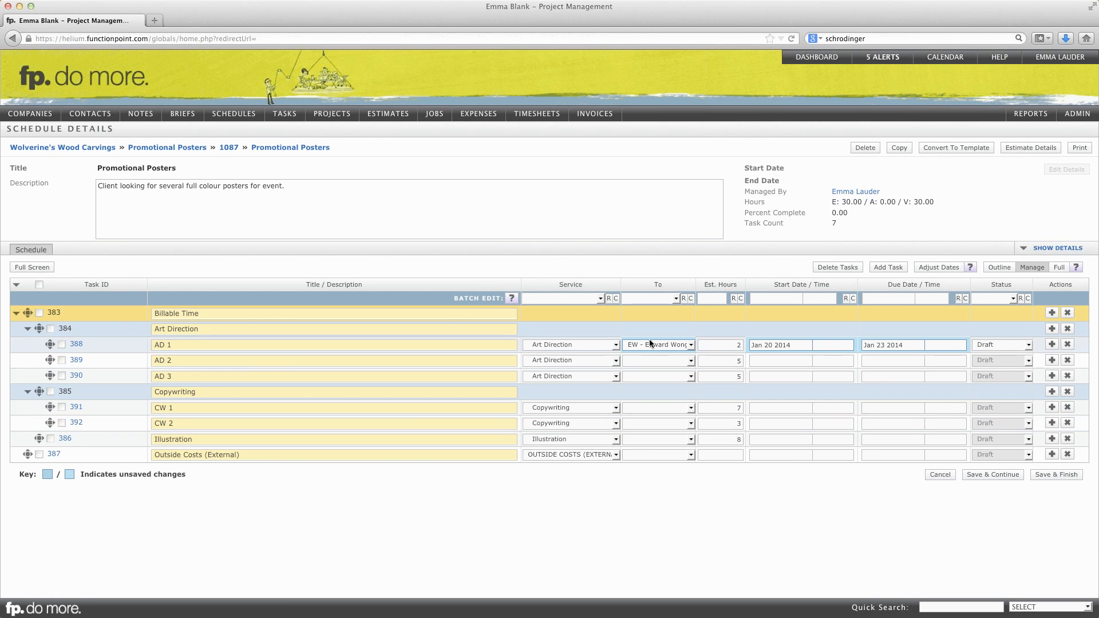
{"action": "left_click", "coordinate": [1004, 345]}
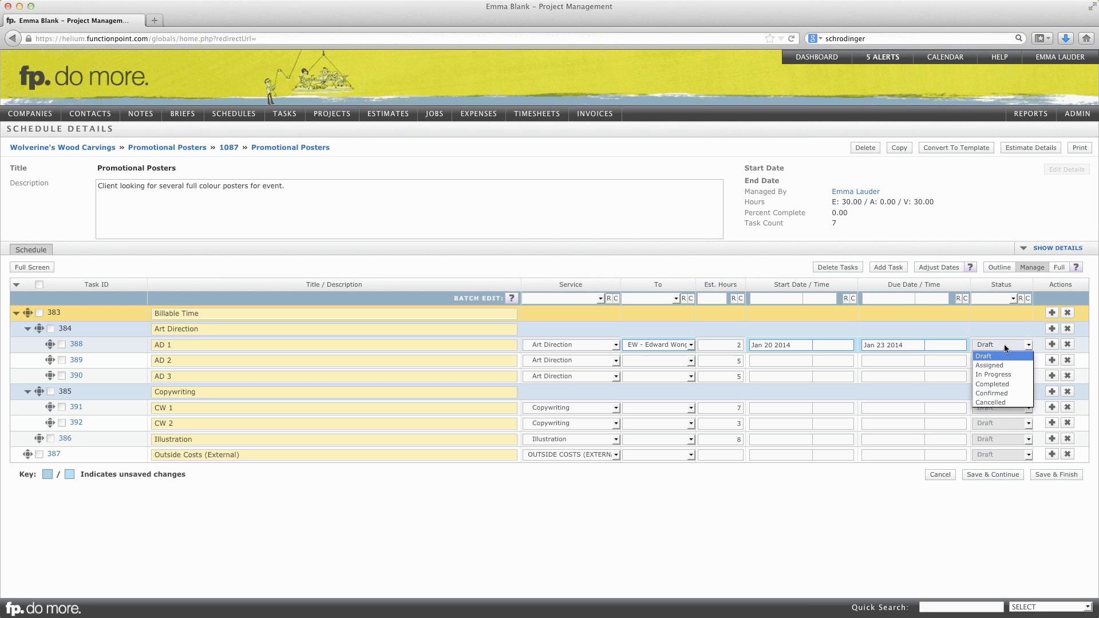
{"action": "left_click", "coordinate": [998, 365]}
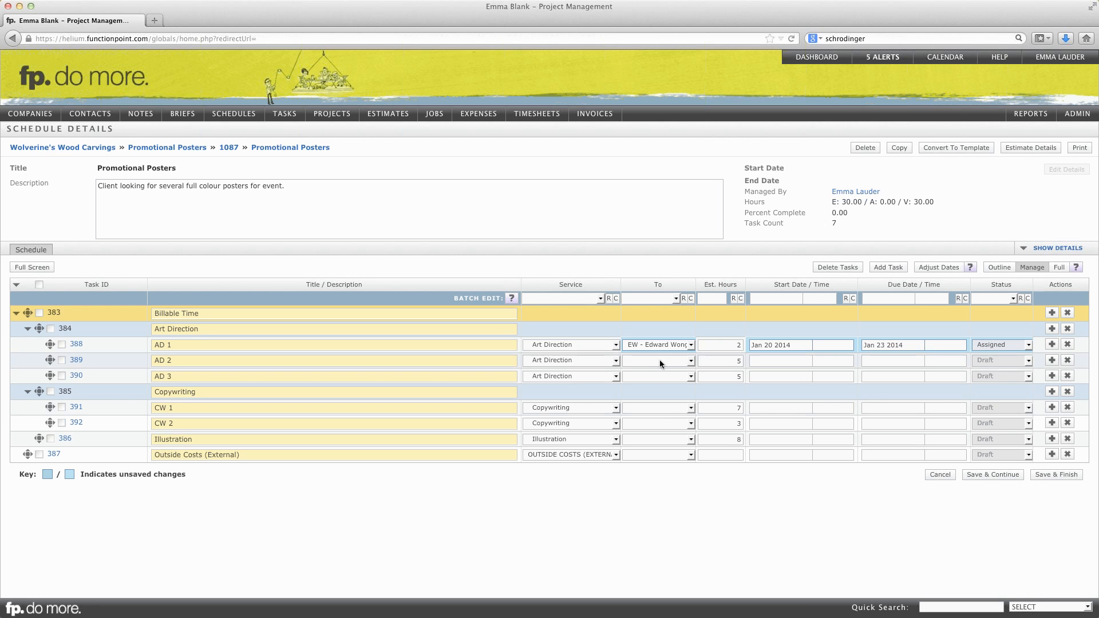
- Batch-edit the Copywriting tasks, assigning the Junior Project Manager with start Jan 27 2014 and due Jan 31 2014, and save the finished schedule
{"action": "mouse_move", "coordinate": [1011, 361]}
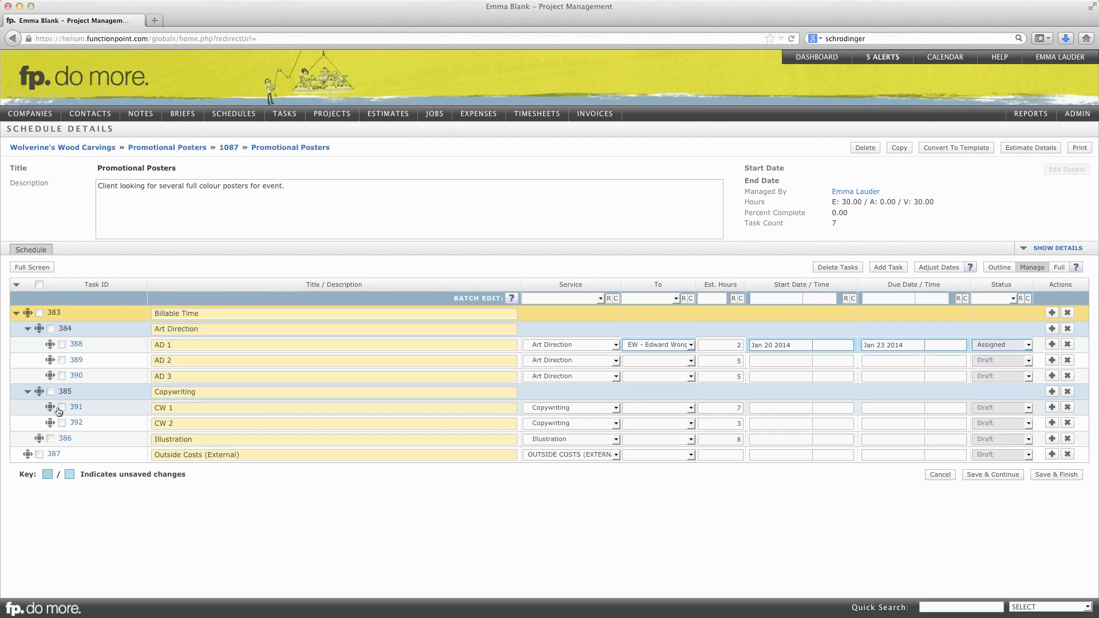
{"action": "left_click", "coordinate": [51, 392]}
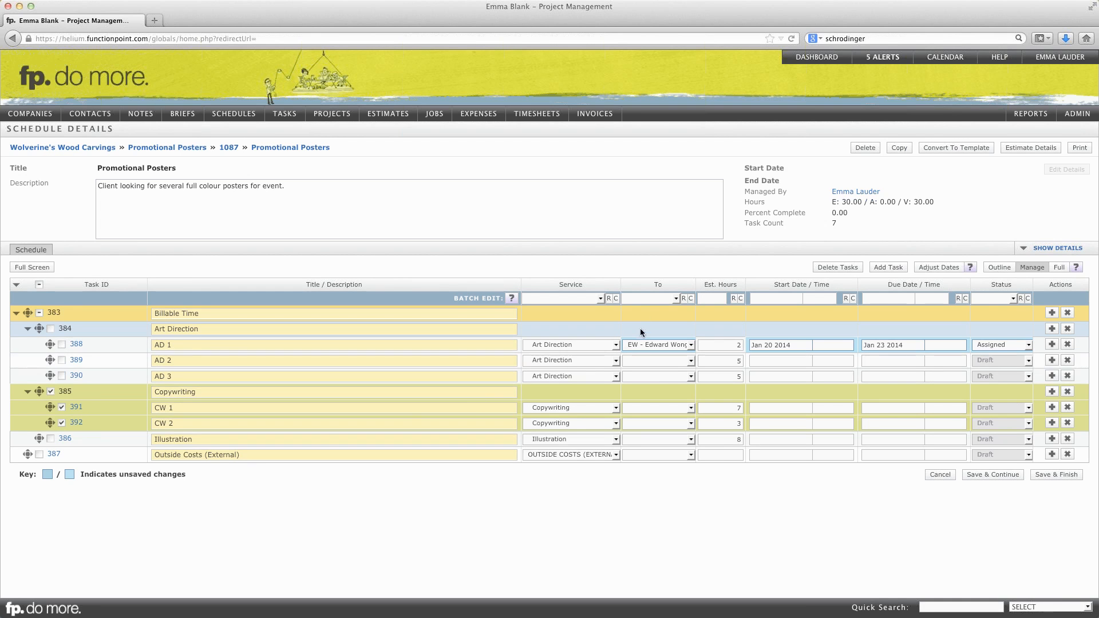
{"action": "left_click", "coordinate": [666, 300]}
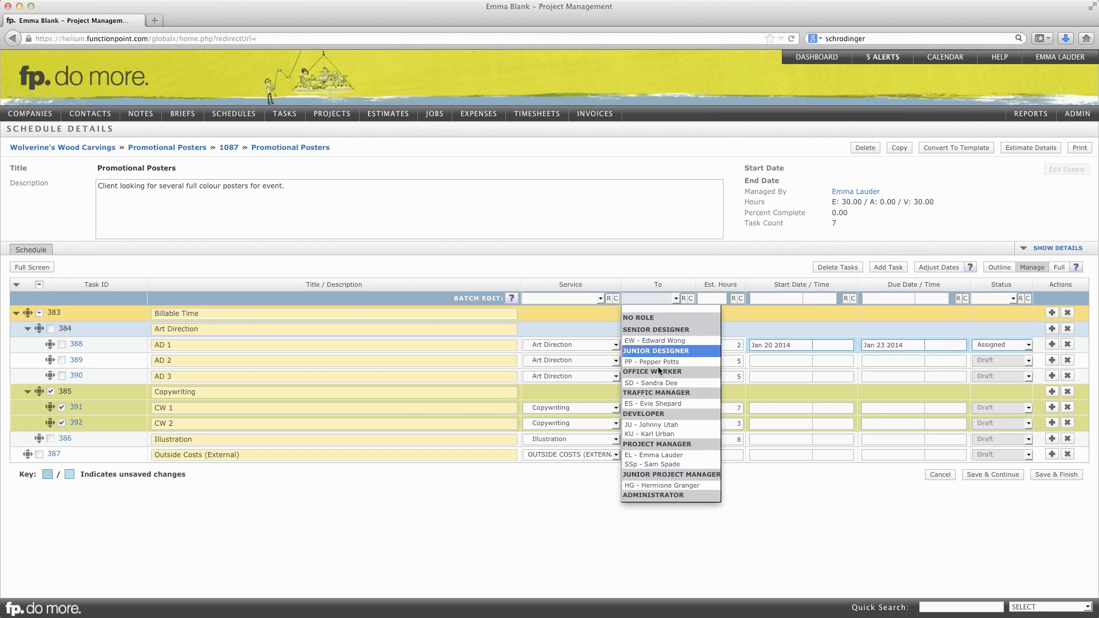
{"action": "left_click", "coordinate": [656, 485]}
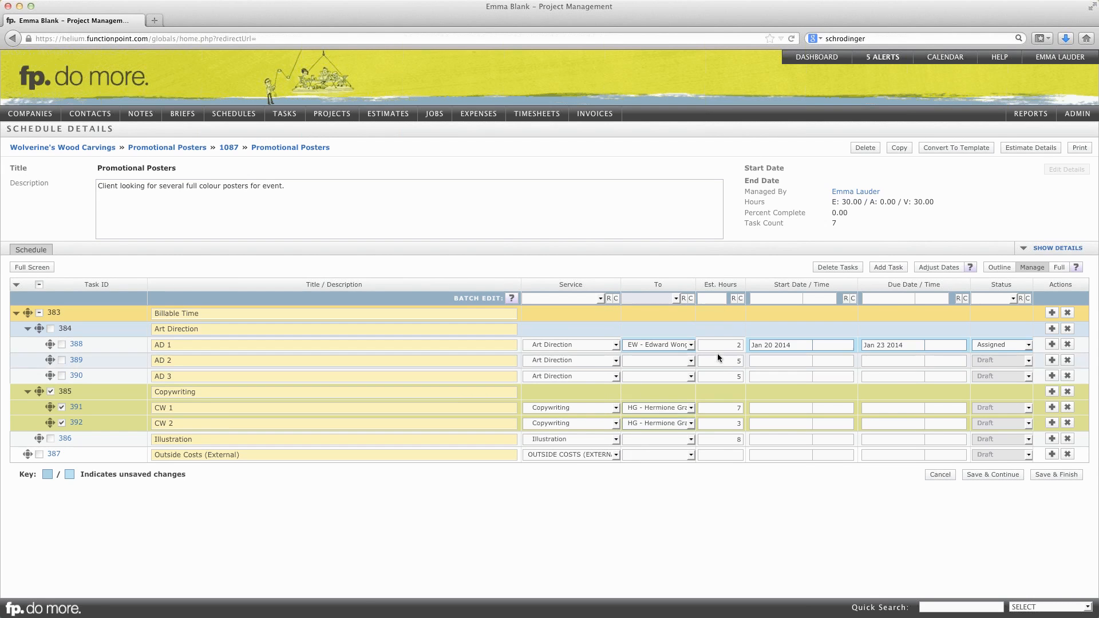
{"action": "left_click", "coordinate": [798, 298]}
{"action": "left_click", "coordinate": [777, 393]}
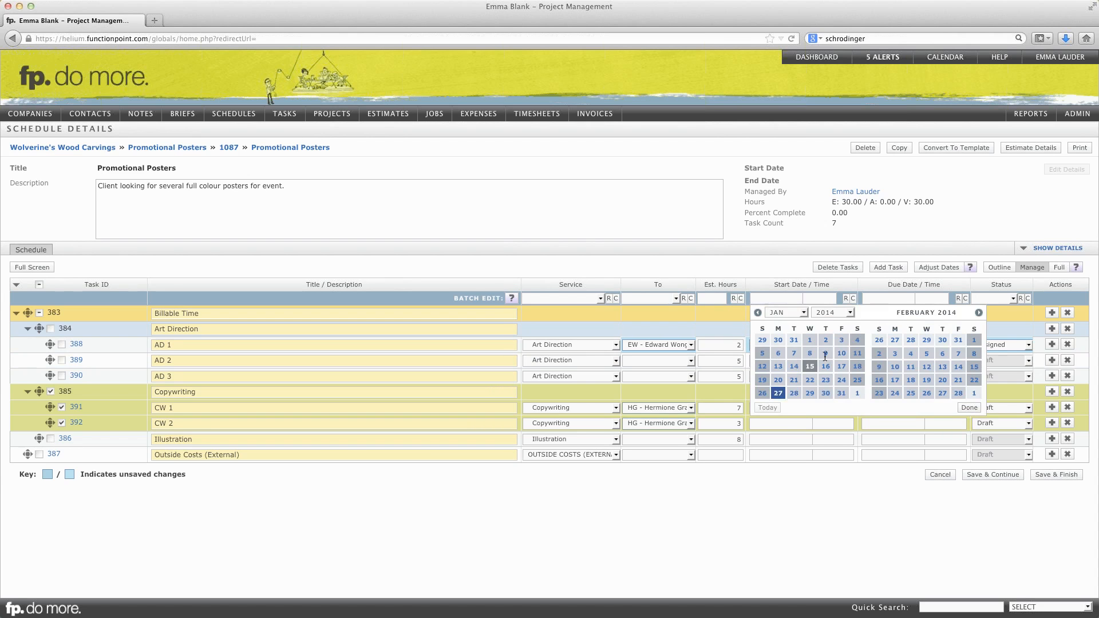
{"action": "left_click", "coordinate": [881, 298]}
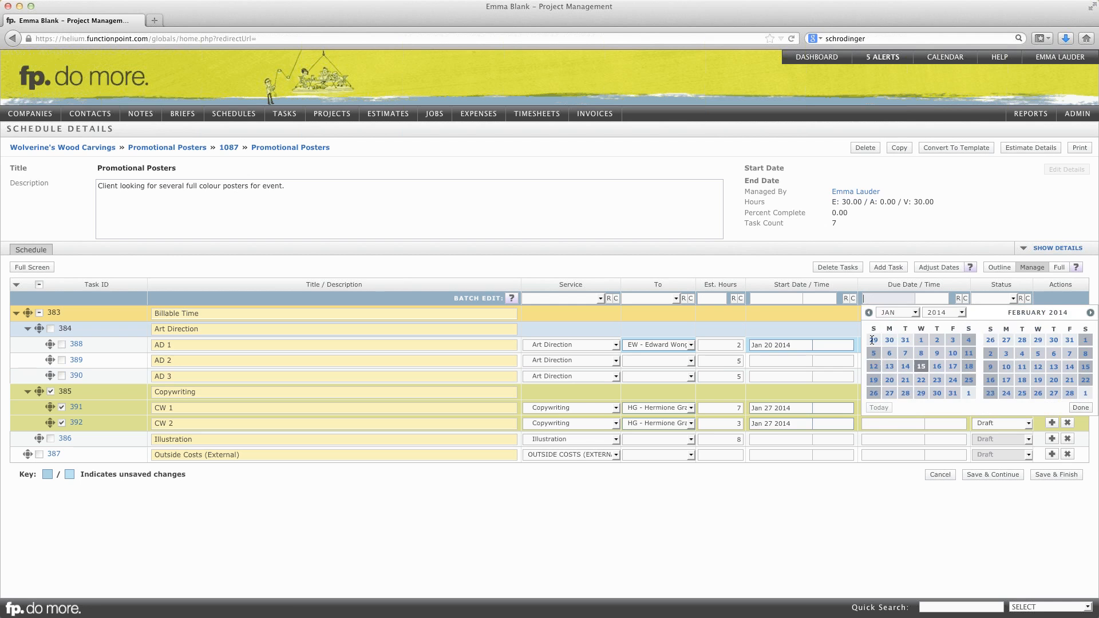
{"action": "left_click", "coordinate": [952, 395]}
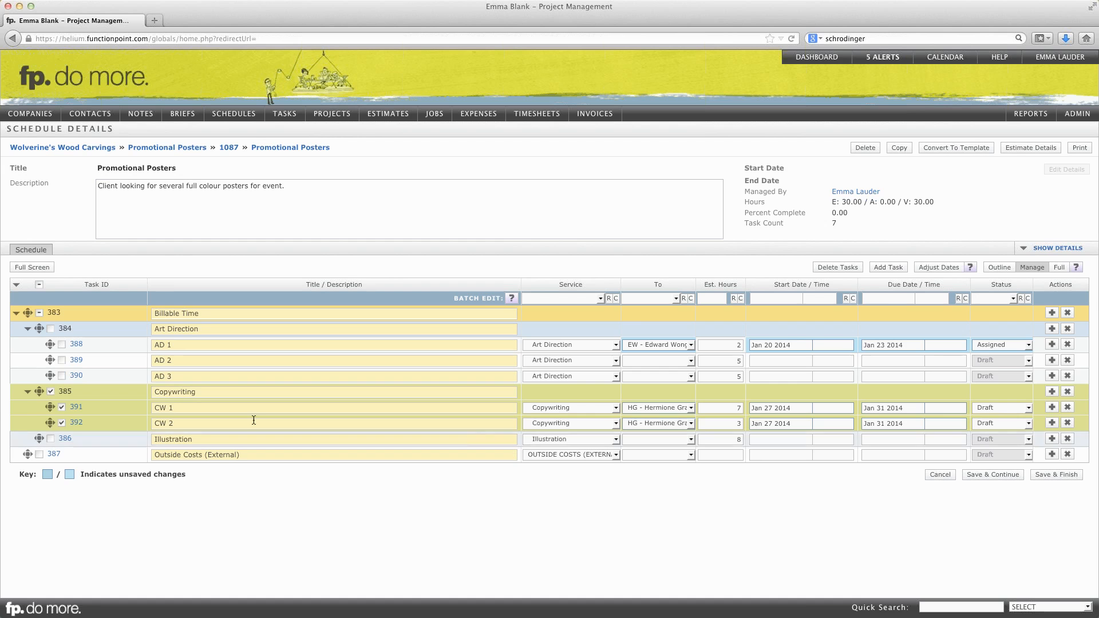
{"action": "left_click", "coordinate": [51, 391]}
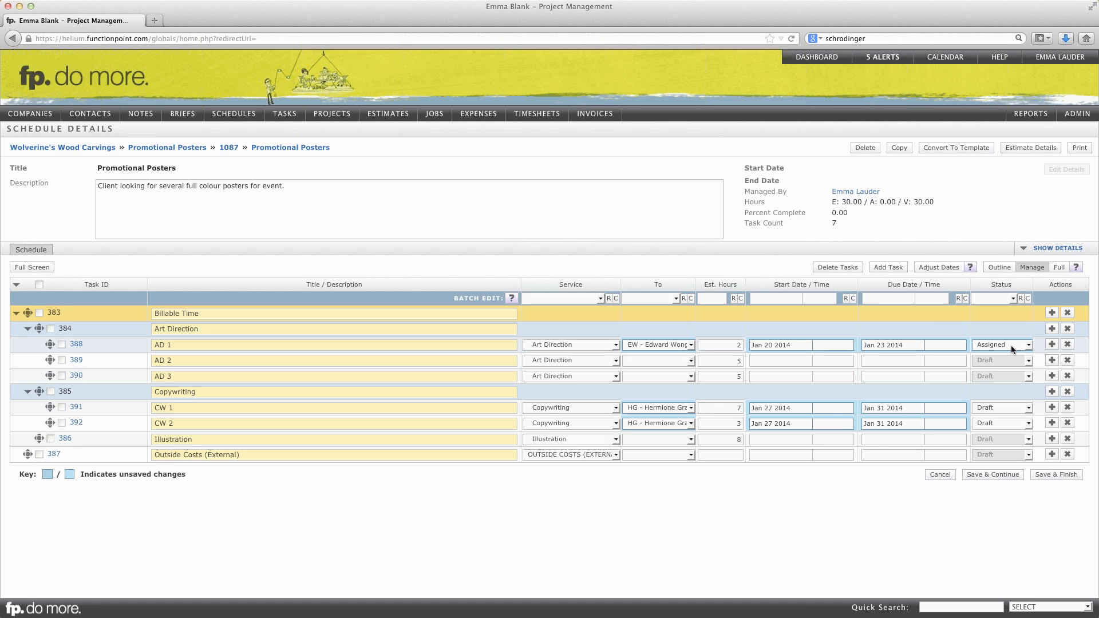
{"action": "left_click", "coordinate": [1057, 473]}
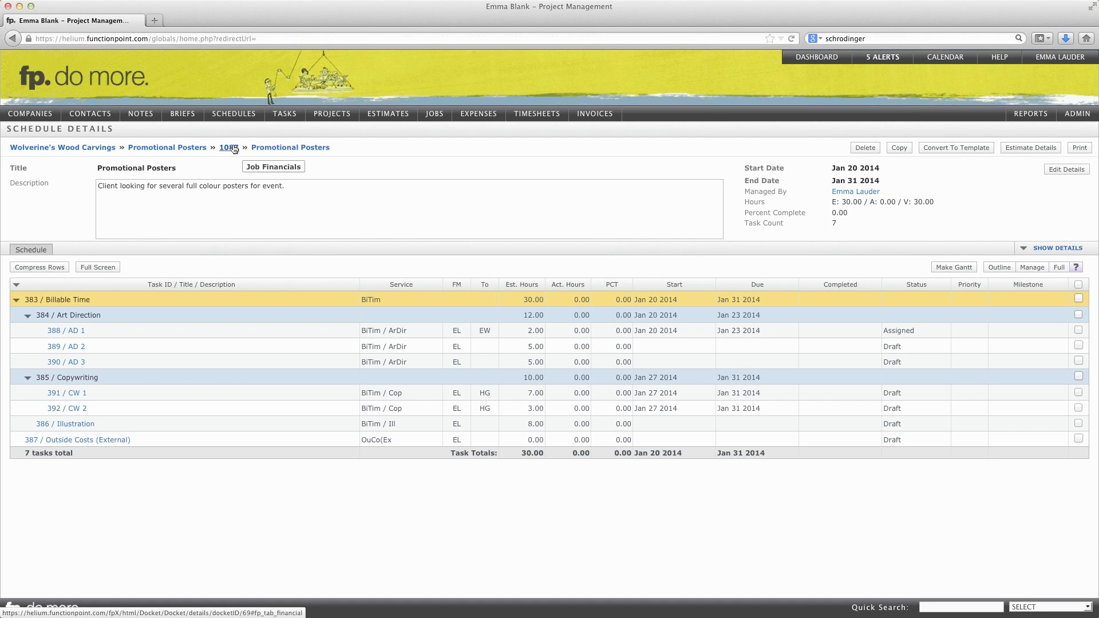
- Return to the Promotional Posters job and review its summary, schedule and task list
{"action": "left_click", "coordinate": [170, 149]}
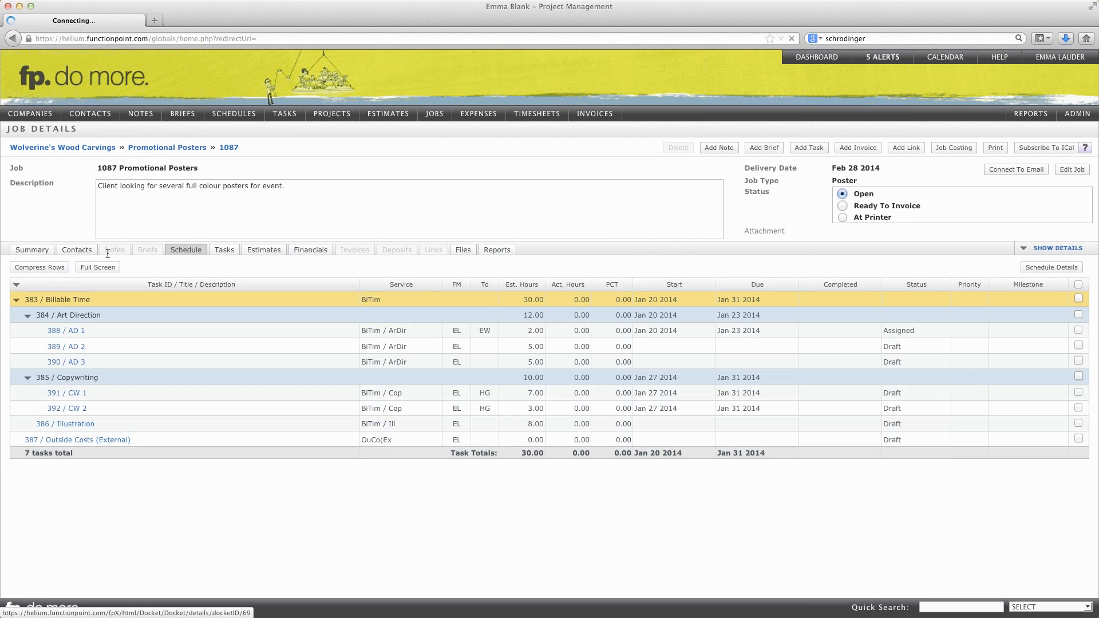
{"action": "left_click", "coordinate": [29, 251]}
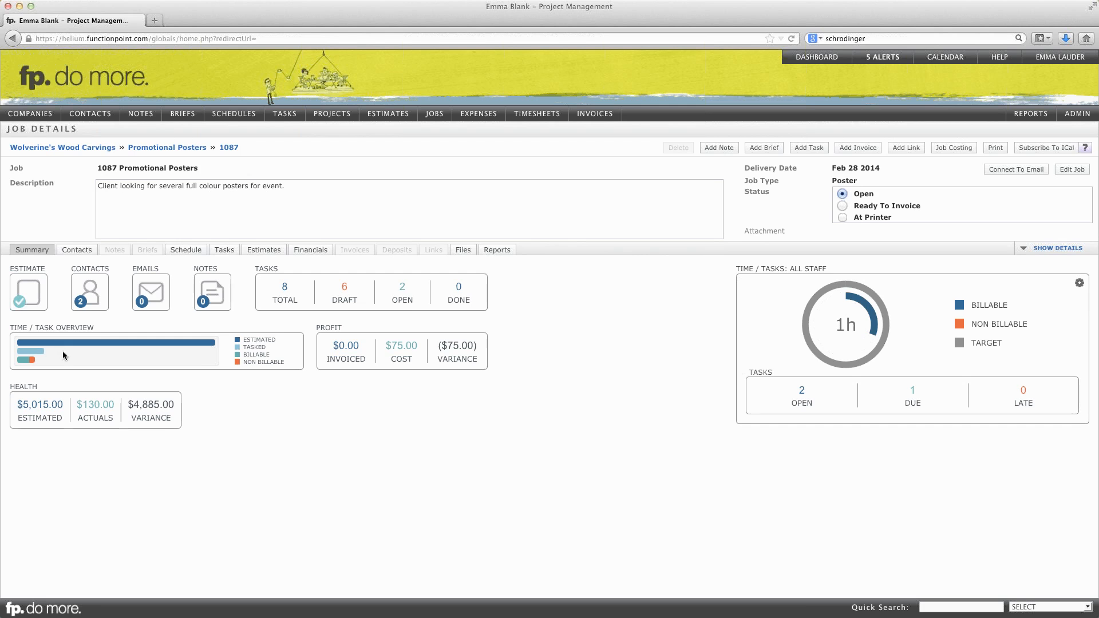
{"action": "mouse_move", "coordinate": [38, 353]}
{"action": "left_click", "coordinate": [187, 252]}
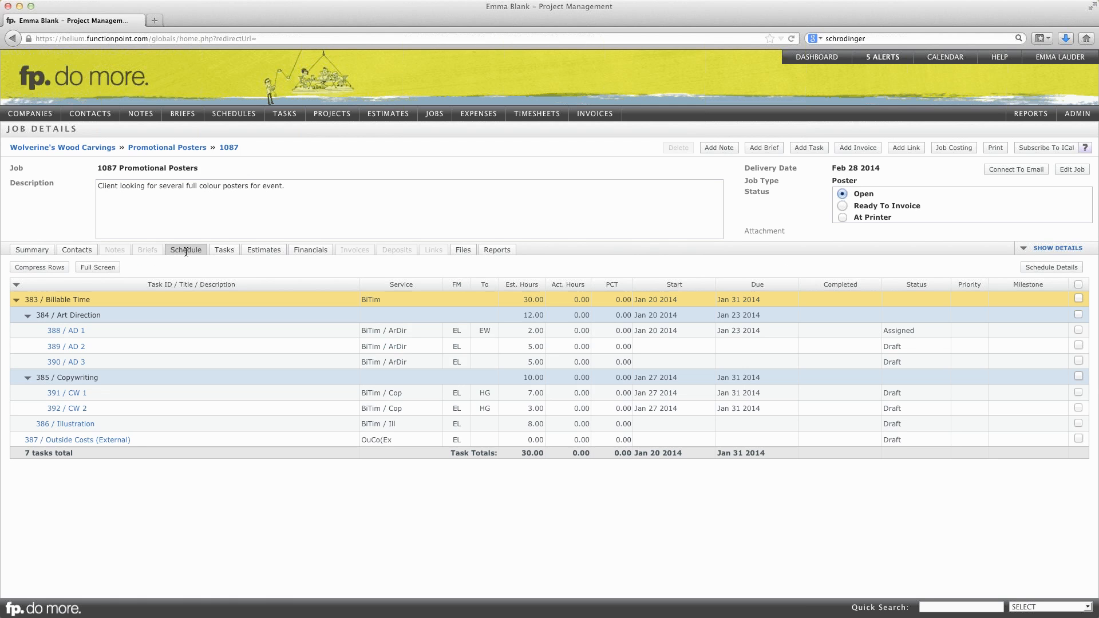
{"action": "left_click", "coordinate": [221, 252]}
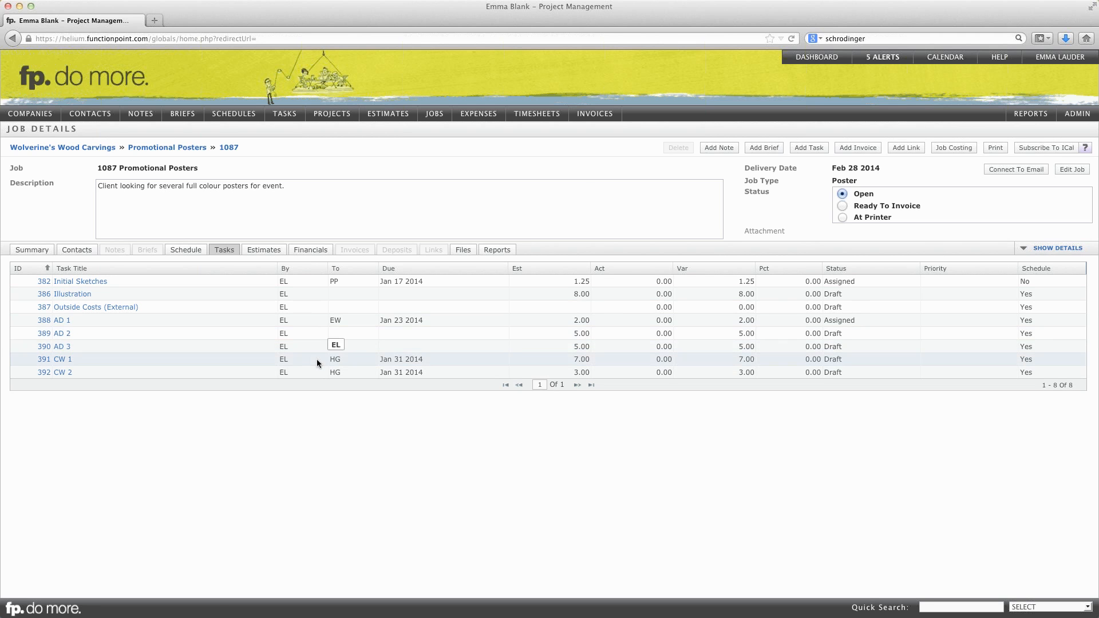
- View the dashboard's open tasks filtered by Assigned By Me and by Assigned By / To Me
{"action": "left_click", "coordinate": [809, 61]}
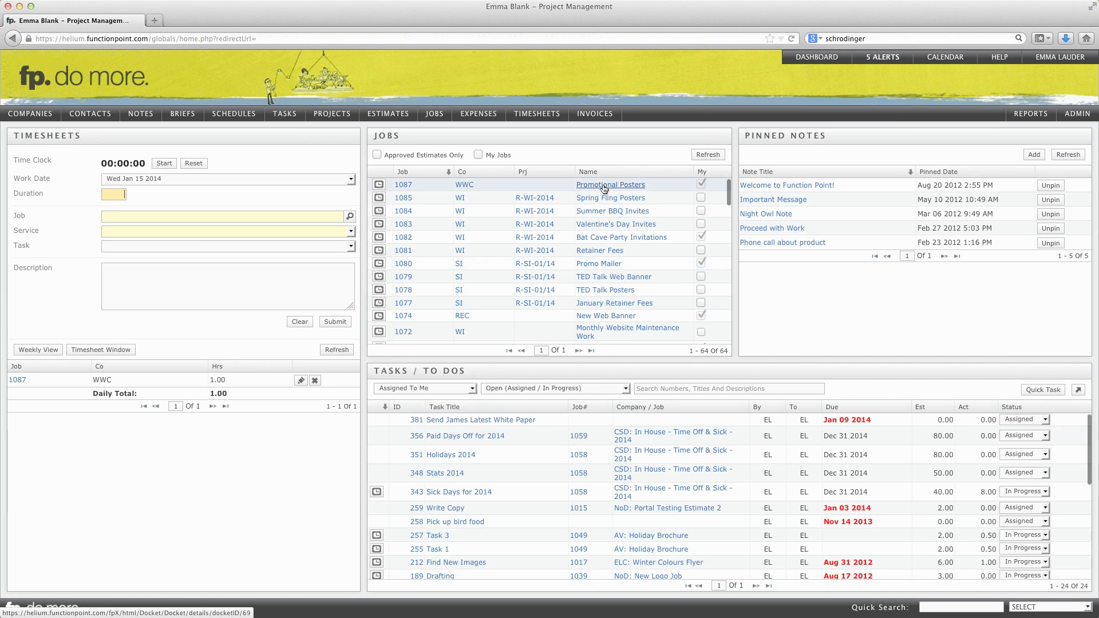
{"action": "left_click", "coordinate": [446, 391]}
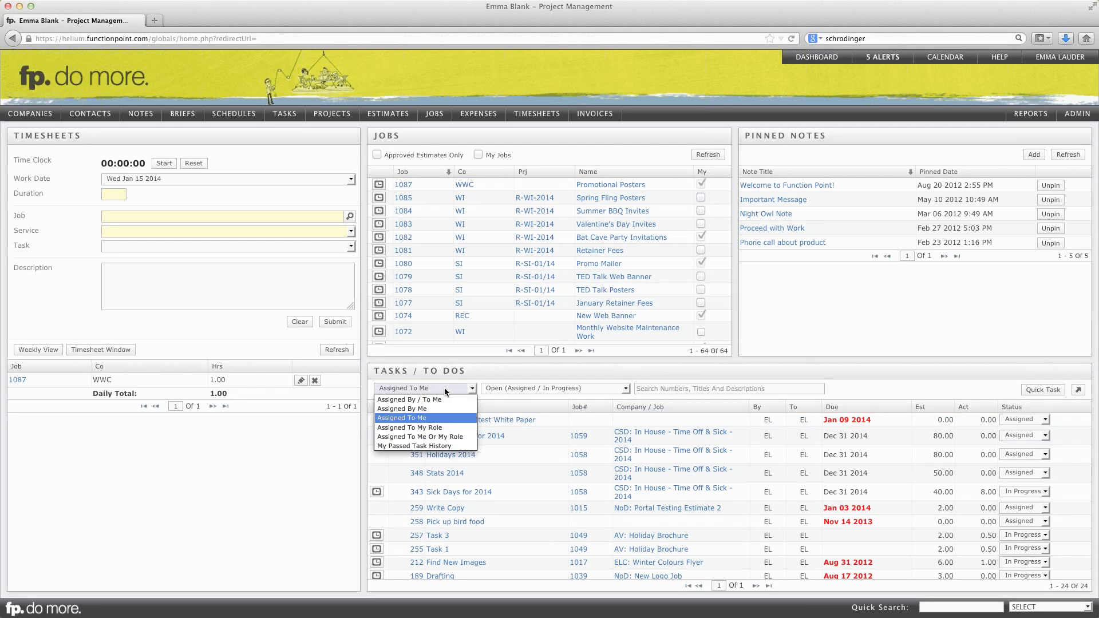
{"action": "left_click", "coordinate": [420, 409]}
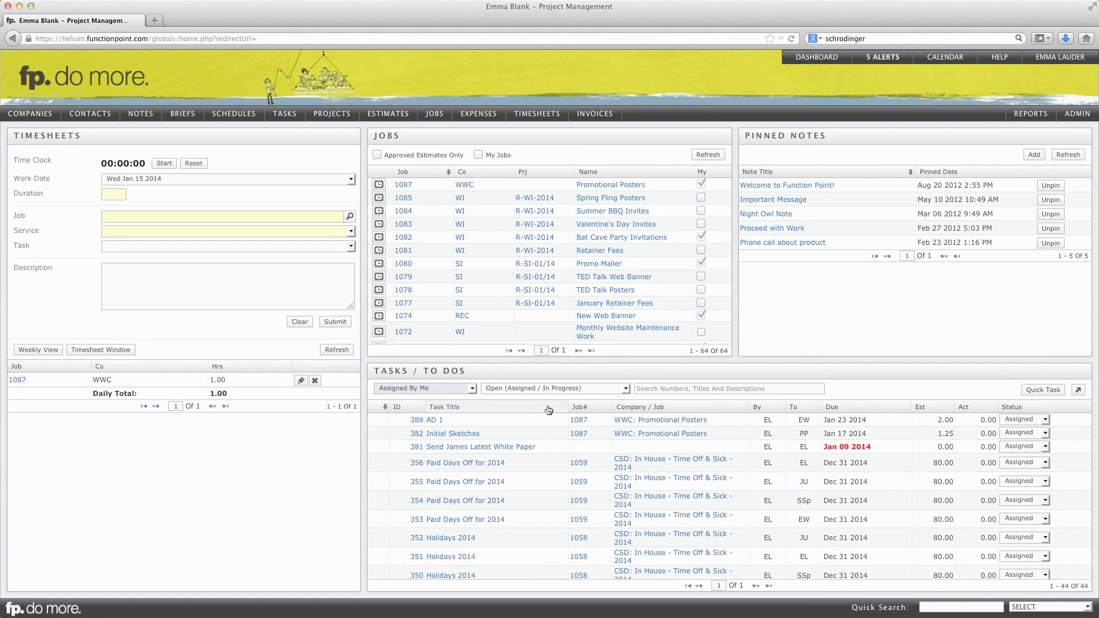
{"action": "mouse_move", "coordinate": [645, 421]}
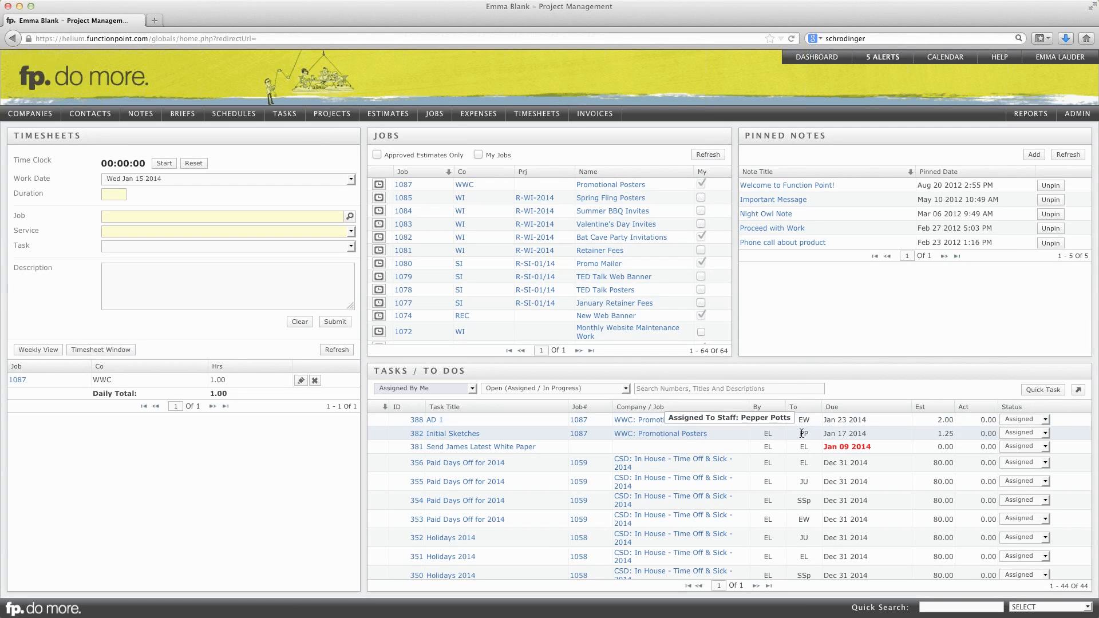
{"action": "left_click", "coordinate": [458, 388]}
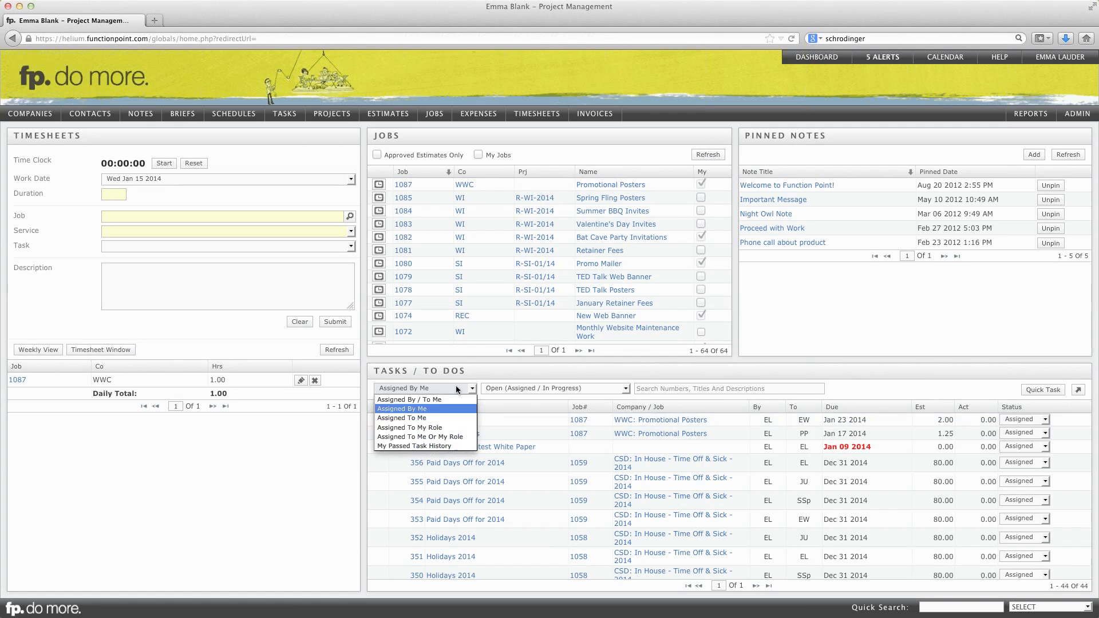
{"action": "left_click", "coordinate": [448, 400]}
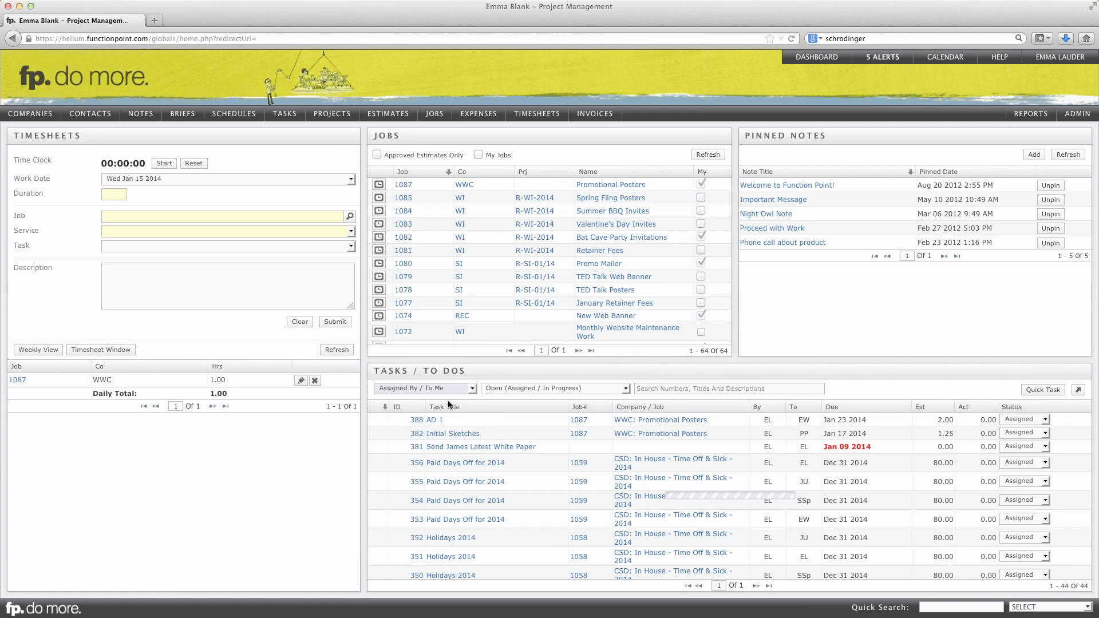